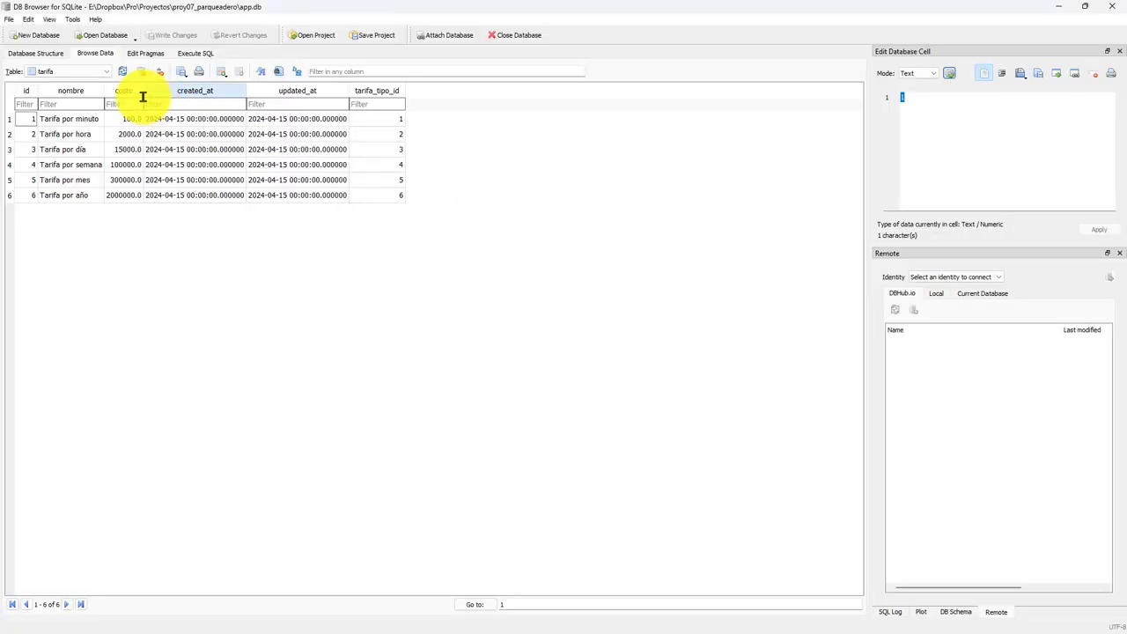
Step: Review the rate names and costs listed in the tarifa table, from per minute to per year
left_click(71, 72)
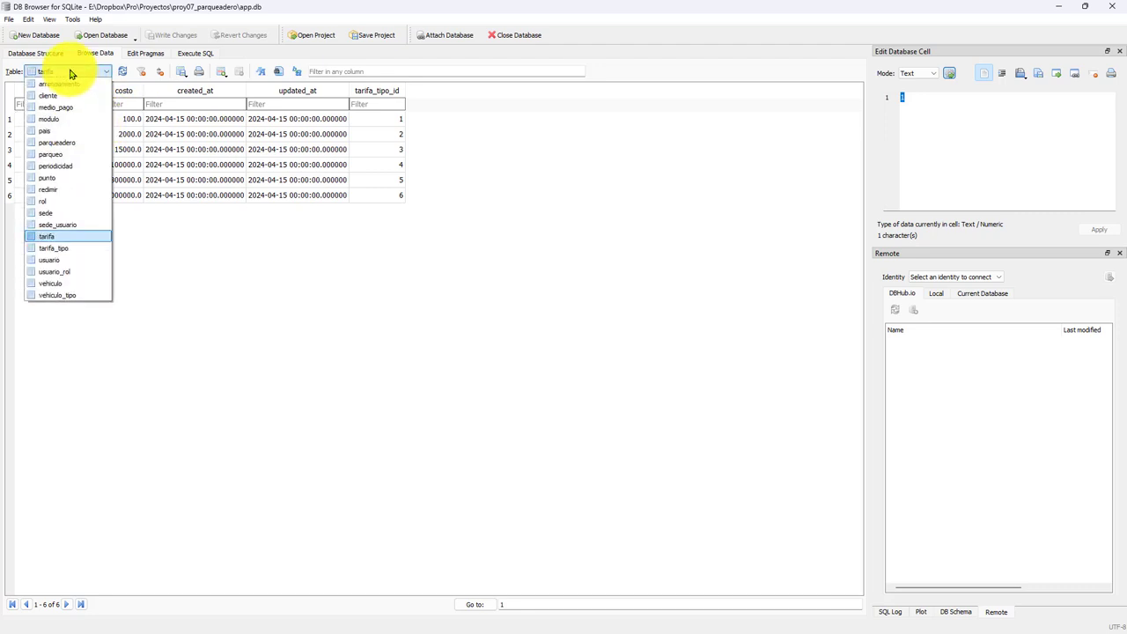
left_click(118, 171)
left_click_drag(30, 118, 122, 195)
left_click(142, 232)
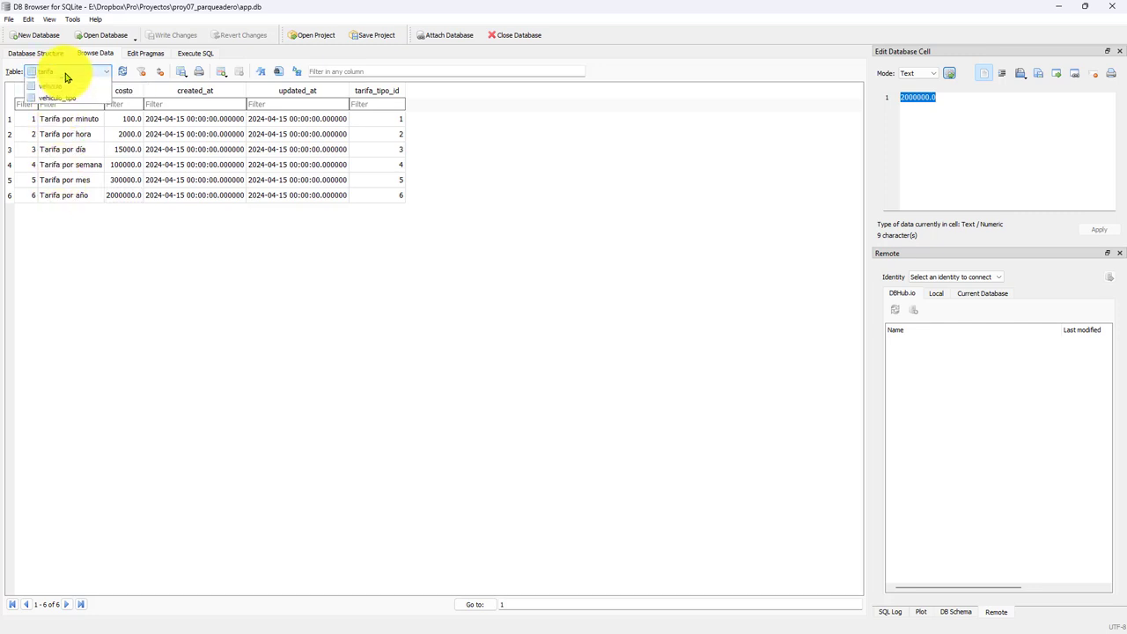
Step: Display the vehiculo_tipo table and review the vehicle type names in its nombre column
left_click(66, 77)
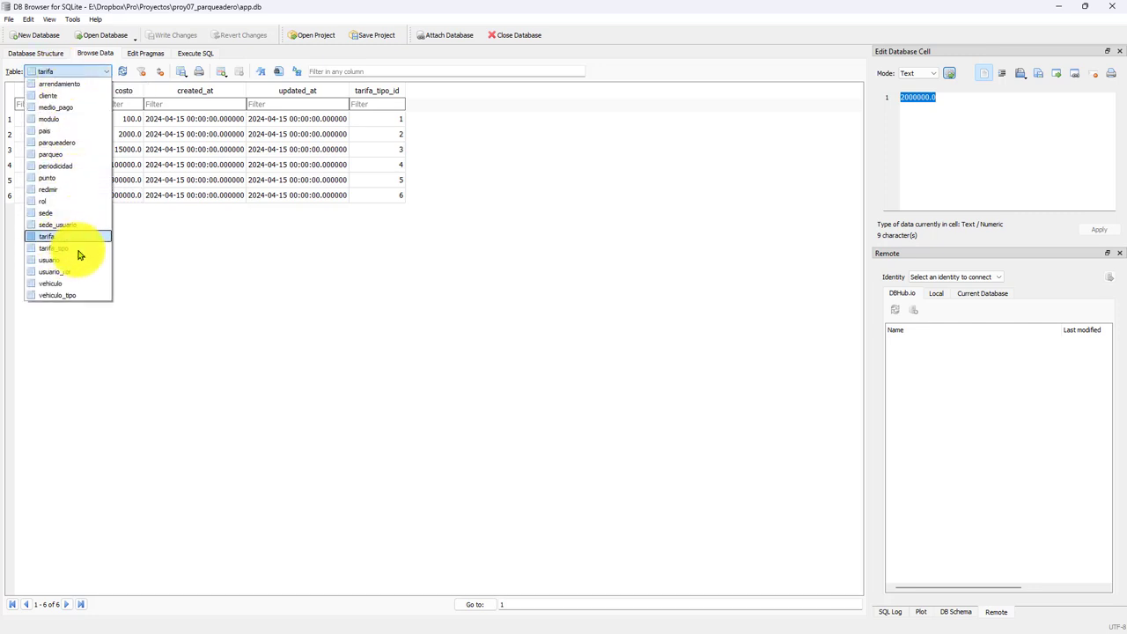
left_click(69, 295)
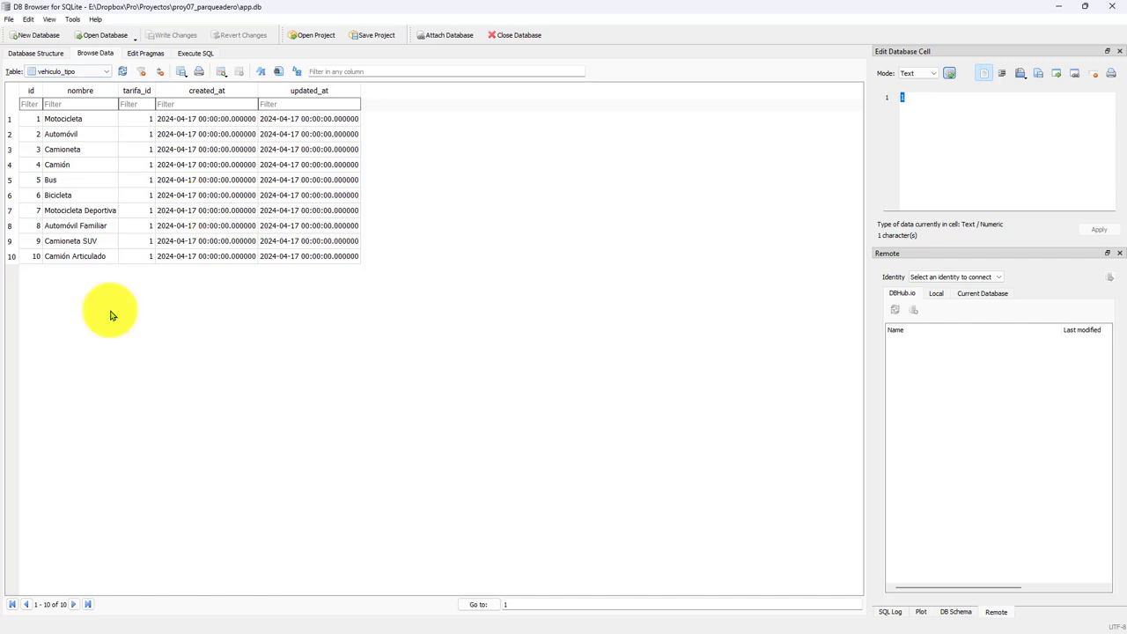
left_click_drag(57, 122, 95, 294)
left_click(105, 297)
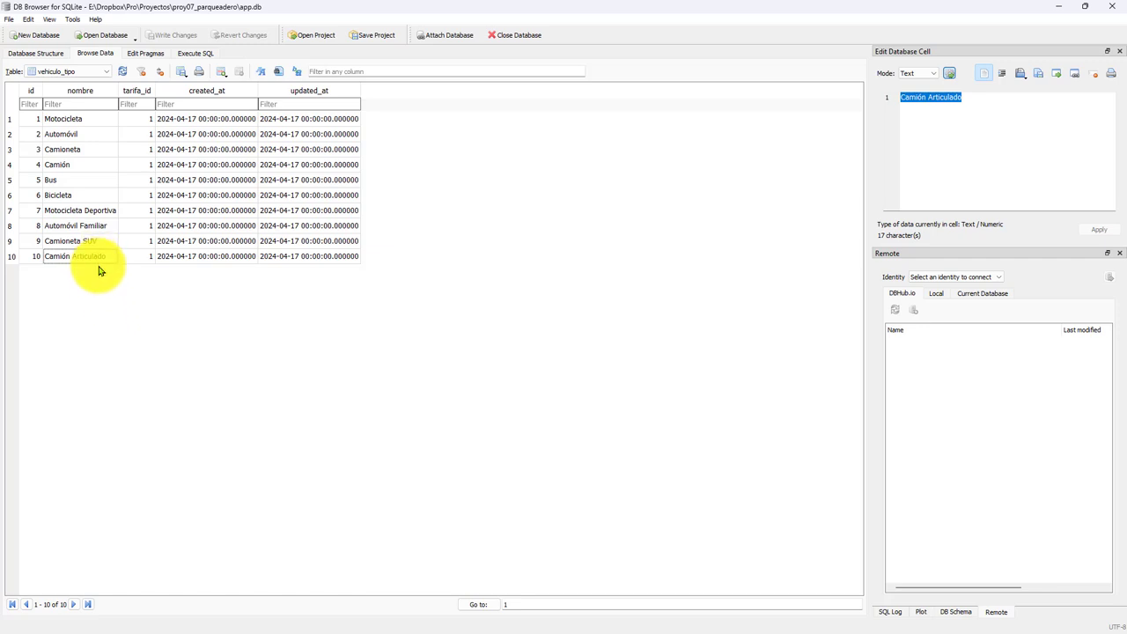
Step: Examine the Bus record in the vehiculo_tipo table and check its tarifa_id cell
left_click(36, 180)
left_click(88, 181)
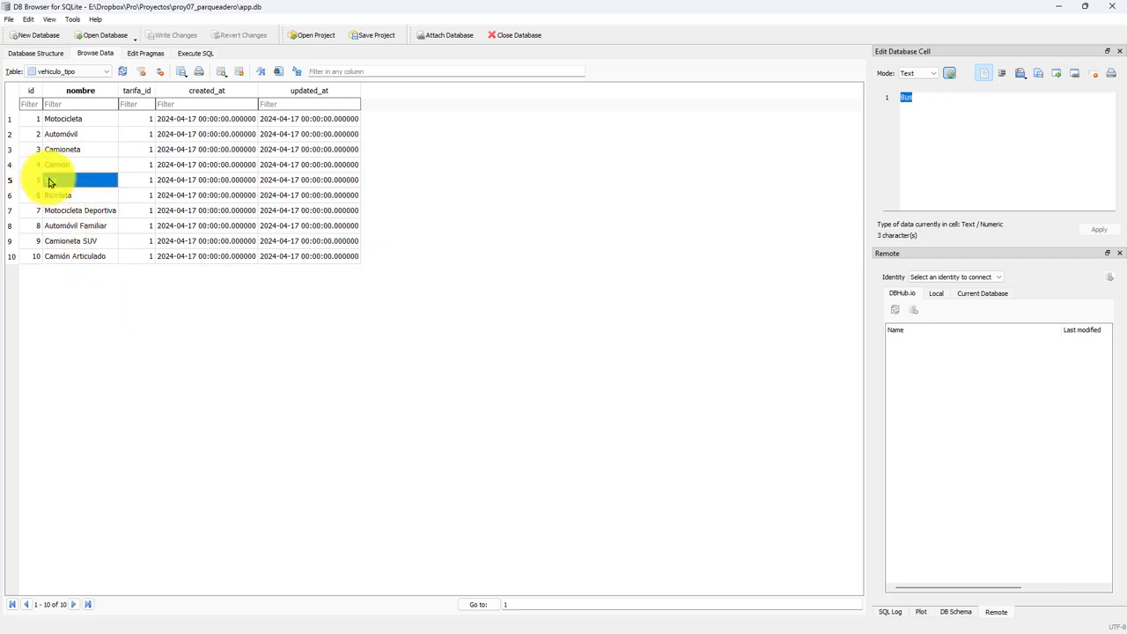
left_click(12, 182)
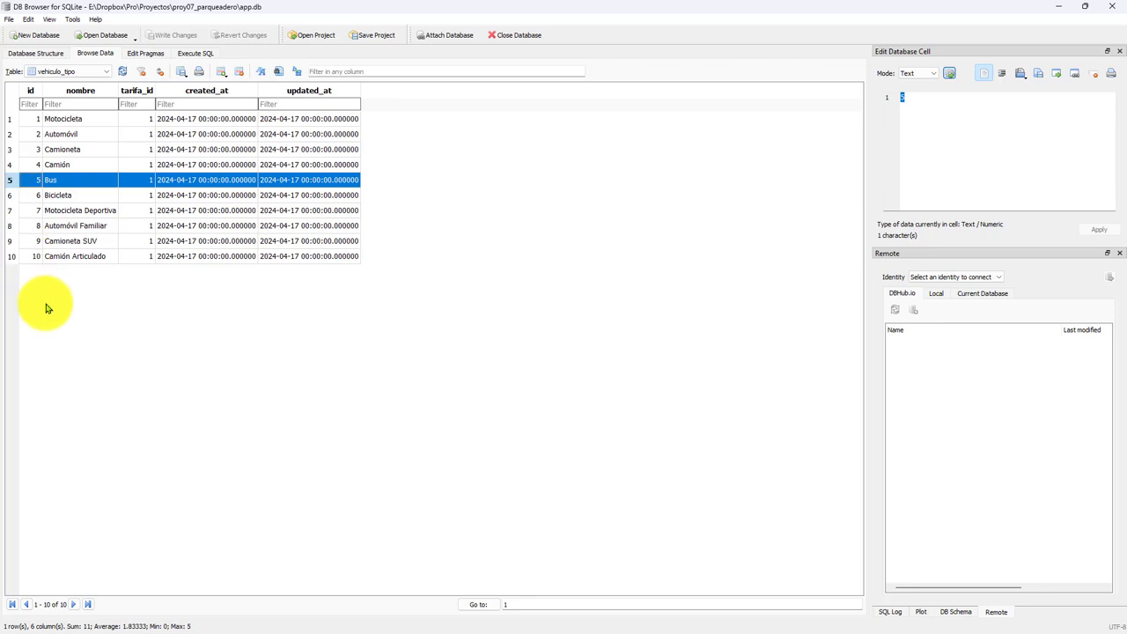
left_click(145, 181)
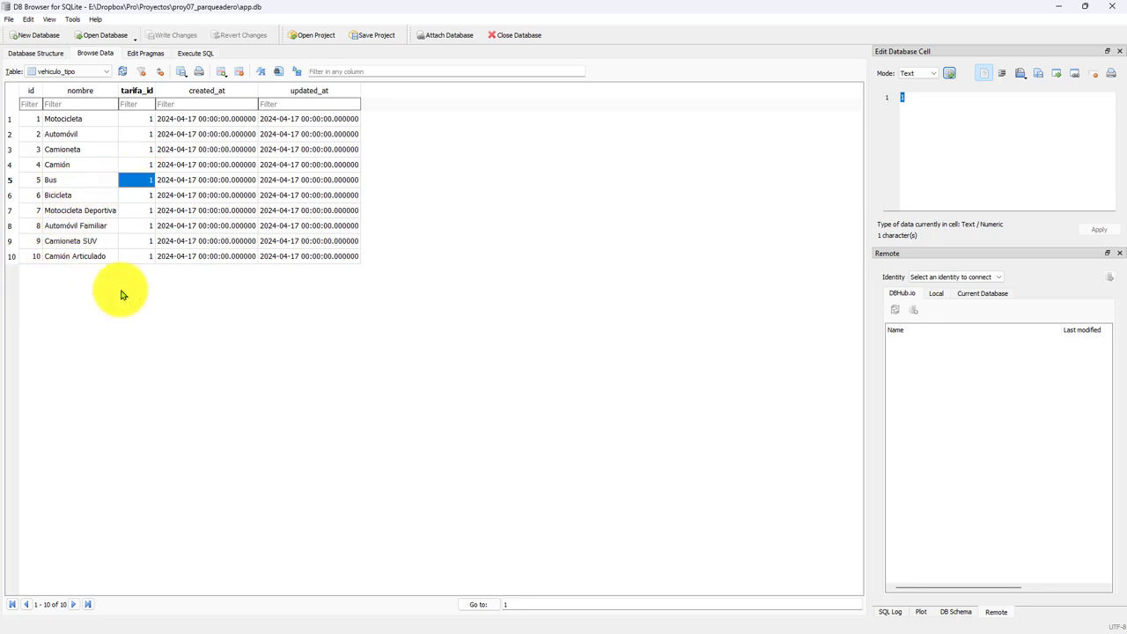
key("Delete")
key("Return")
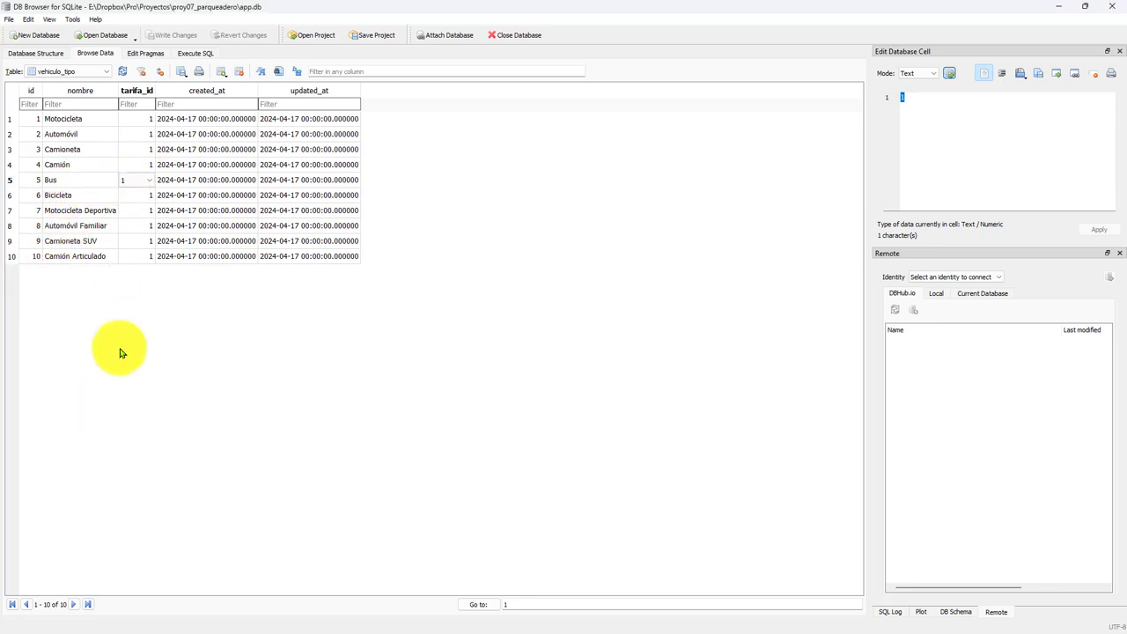
left_click(139, 182)
left_click(446, 185)
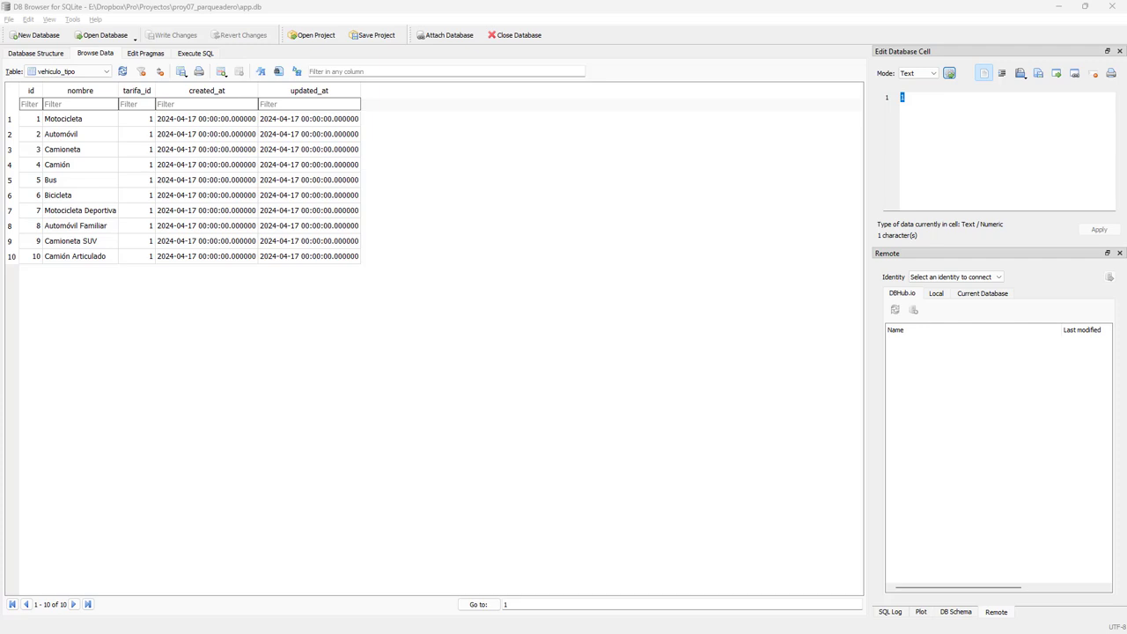
Step: Switch to the web browser, bring up the Parqueos page at localhost:5000/parqueos and close its developer tools
key("alt+Tab")
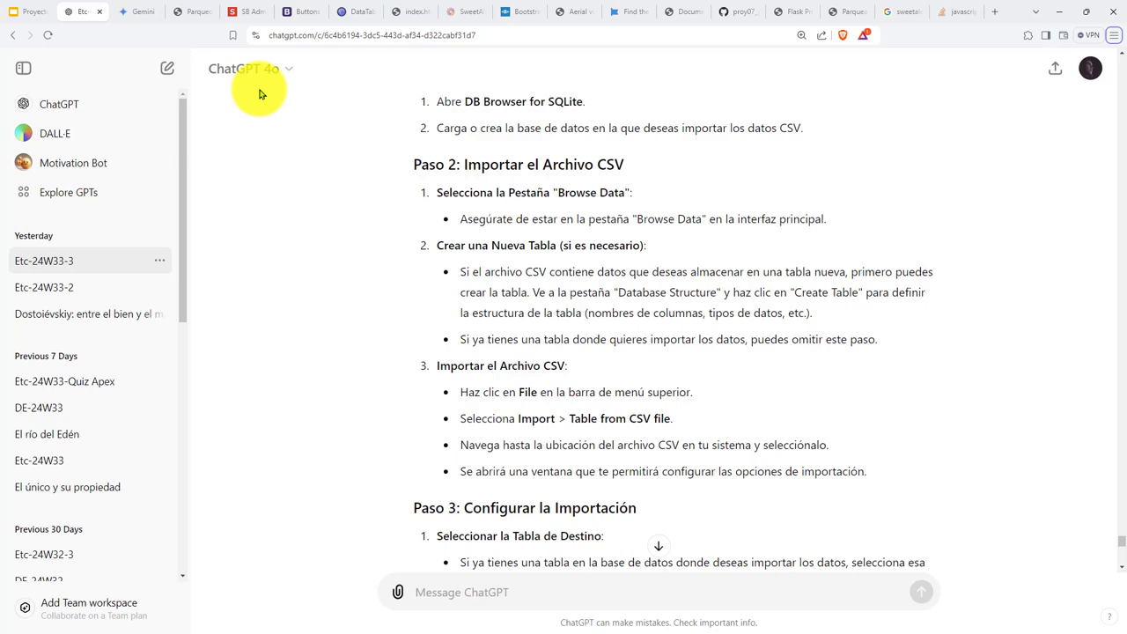
left_click(201, 12)
scroll(478, 415, "down", 10)
scroll(584, 401, "up", 10)
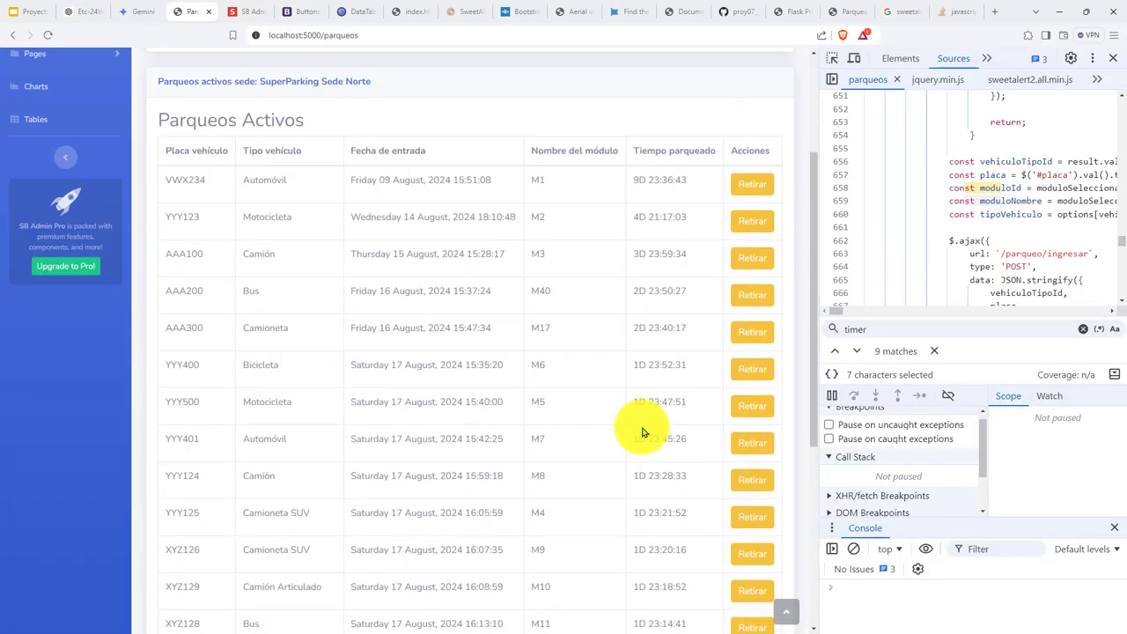
left_click(1110, 59)
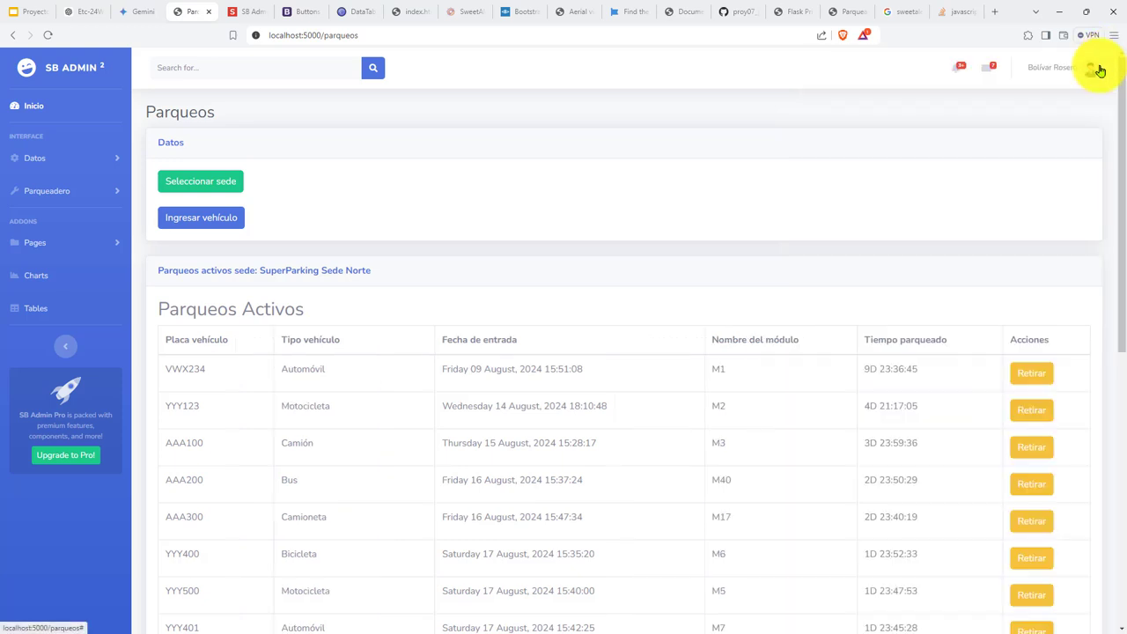
Step: Review the Parqueos Activos list, checking the Tiempo parqueado column for the parked vehicles
scroll(559, 533, "down", 2)
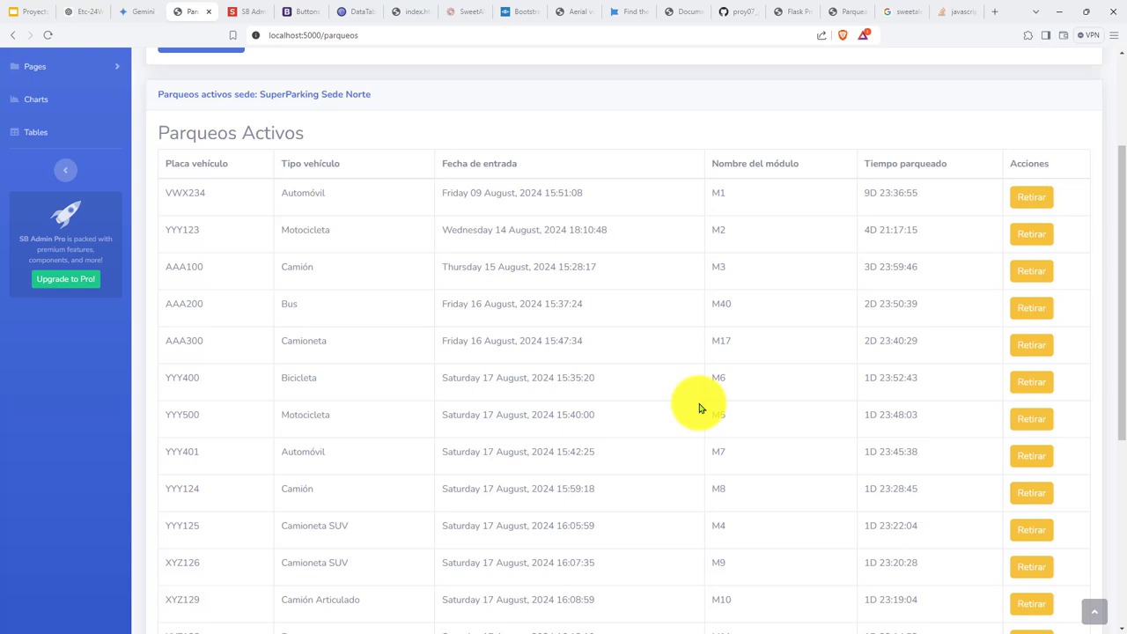
left_click_drag(886, 164, 942, 176)
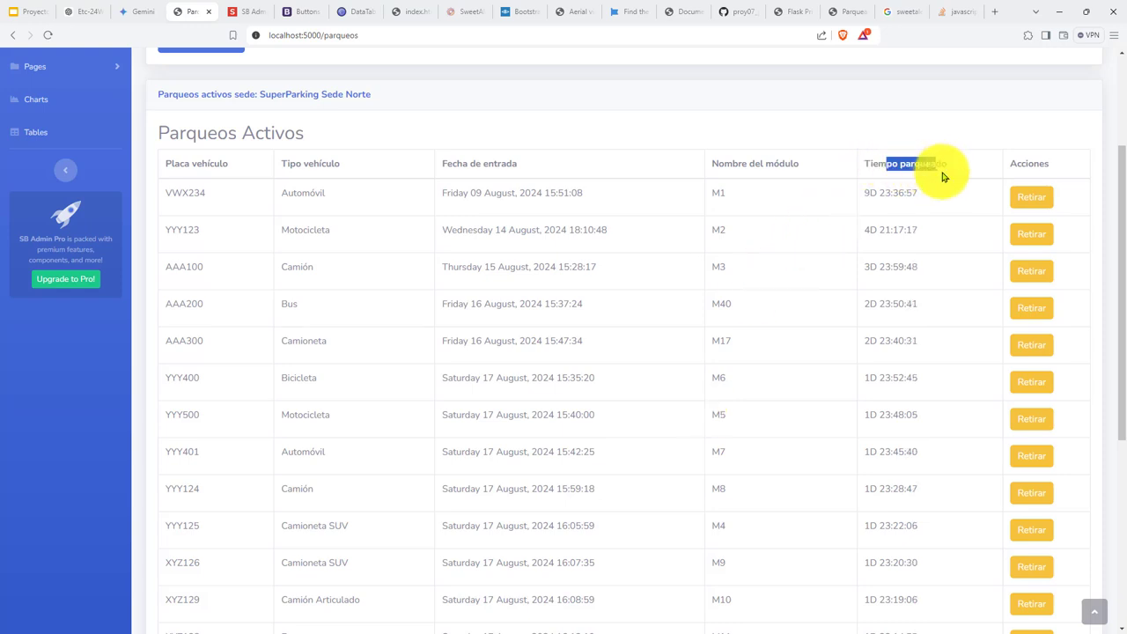
left_click(893, 164)
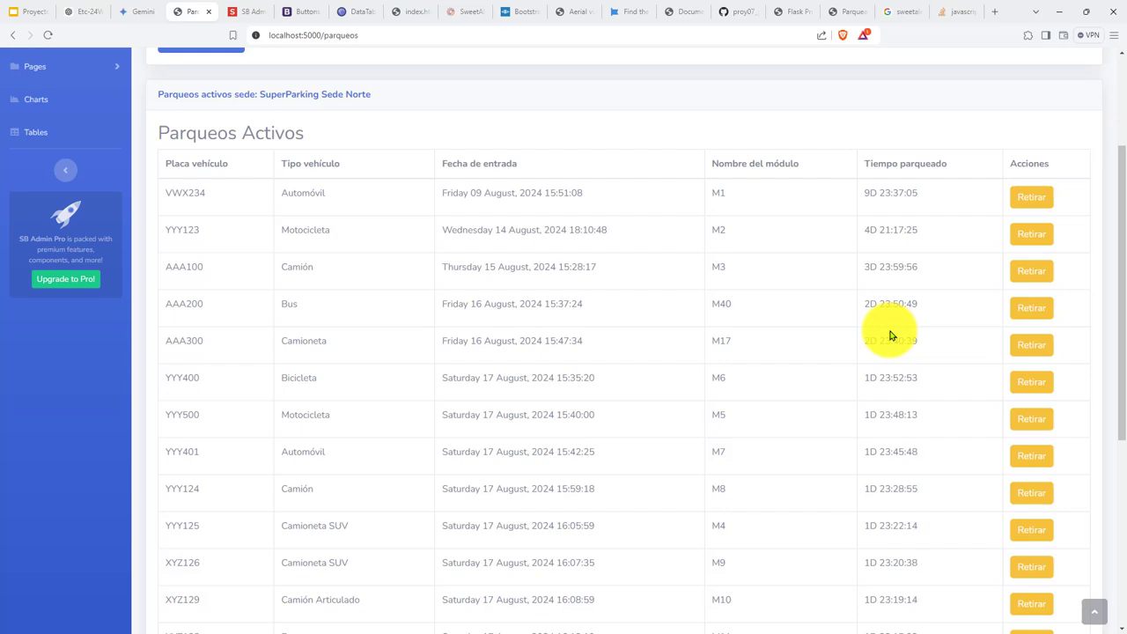
scroll(911, 382, "down", 4)
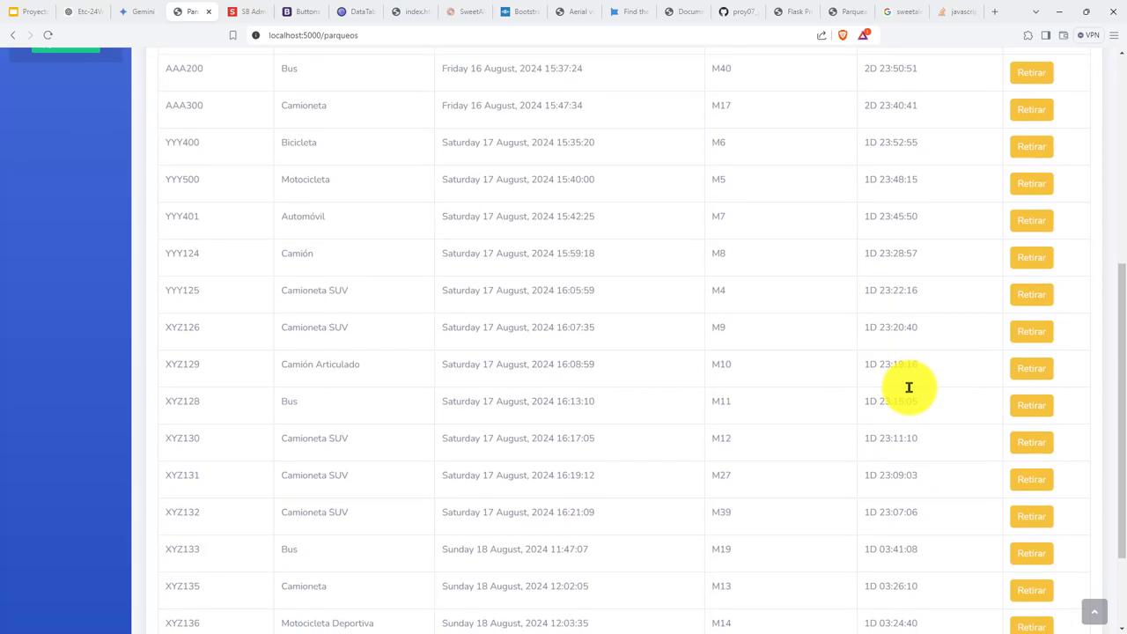
scroll(894, 421, "up", 6)
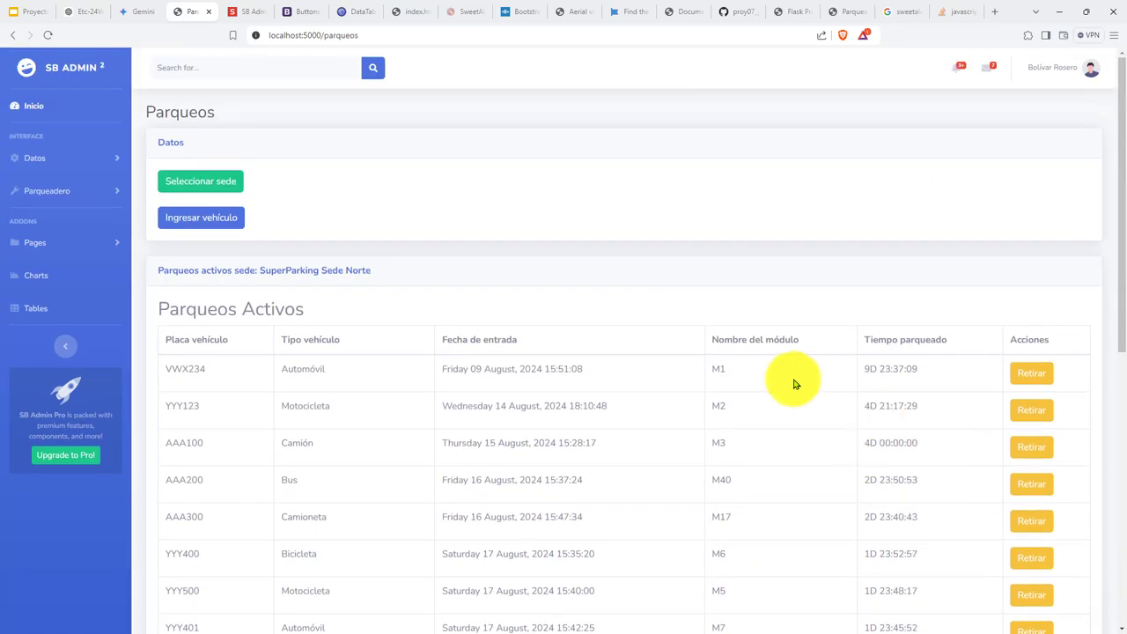
scroll(793, 384, "down", 5)
scroll(789, 385, "up", 6)
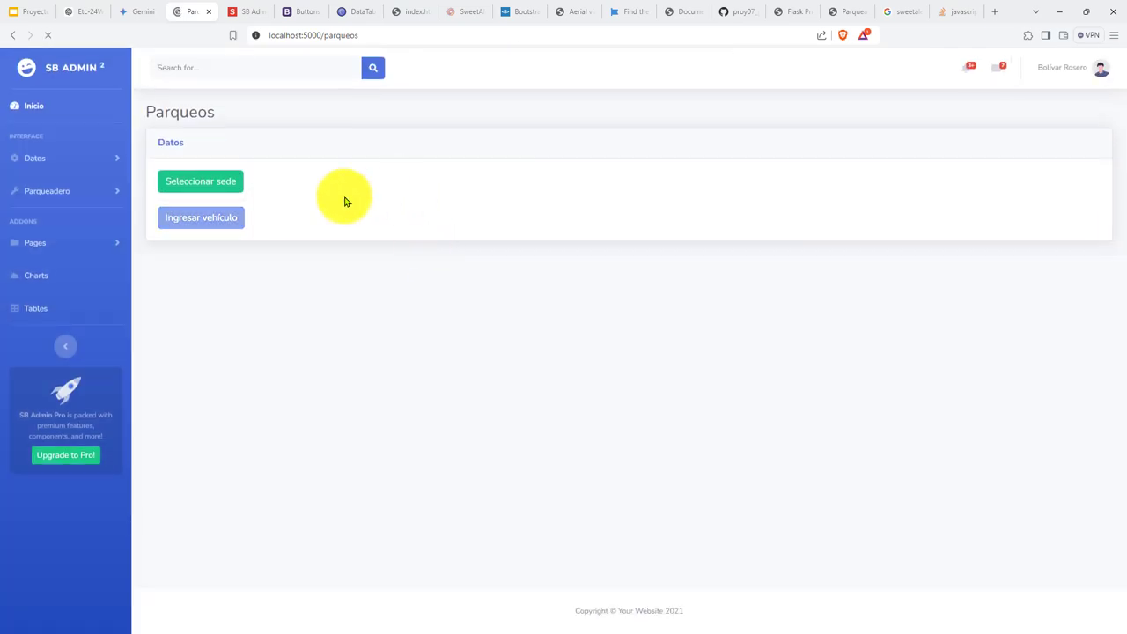
Step: Select SuperParking Sede Norte as the sede for the active parkings on the reloaded Parqueos page
left_click(198, 184)
left_click(667, 192)
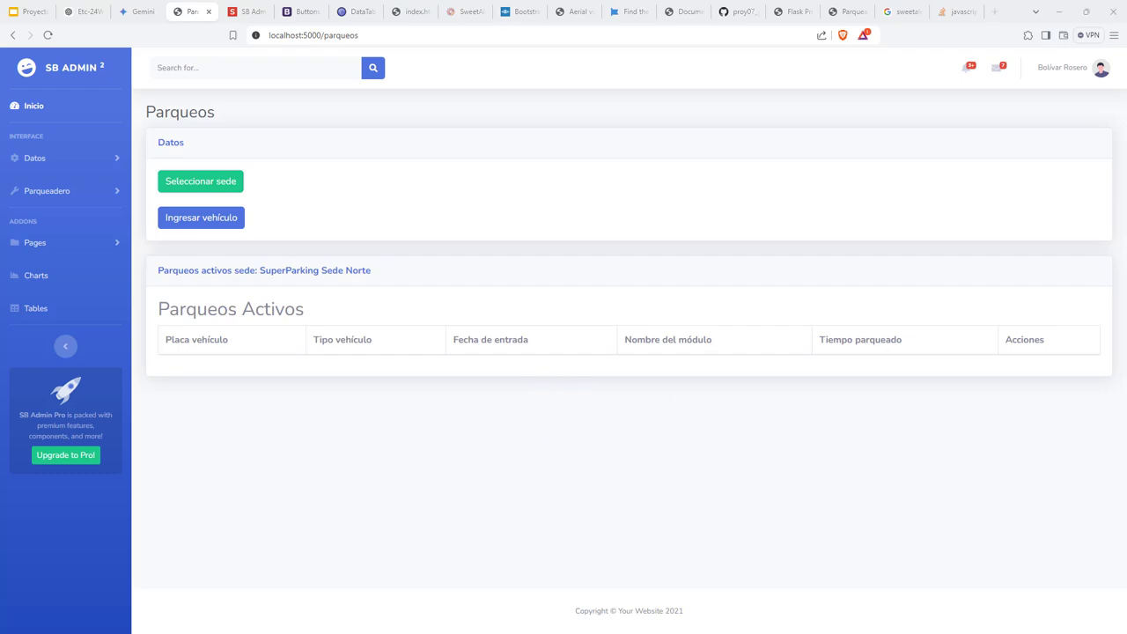
Step: Switch to DB Browser for SQLite and display the parqueo table
key("alt+Tab")
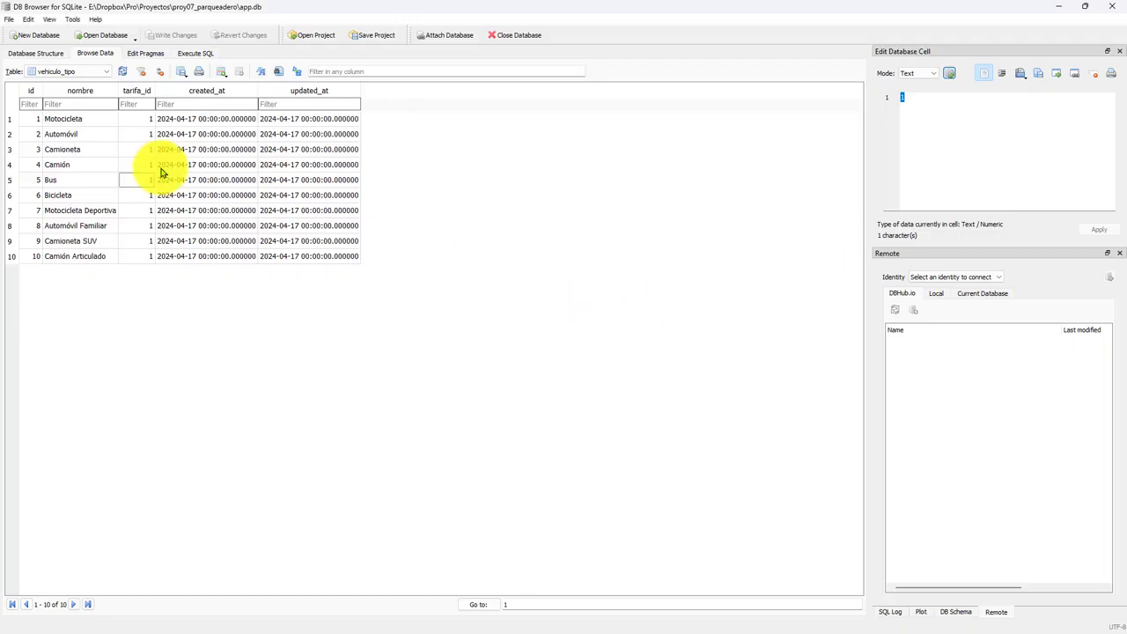
left_click(68, 72)
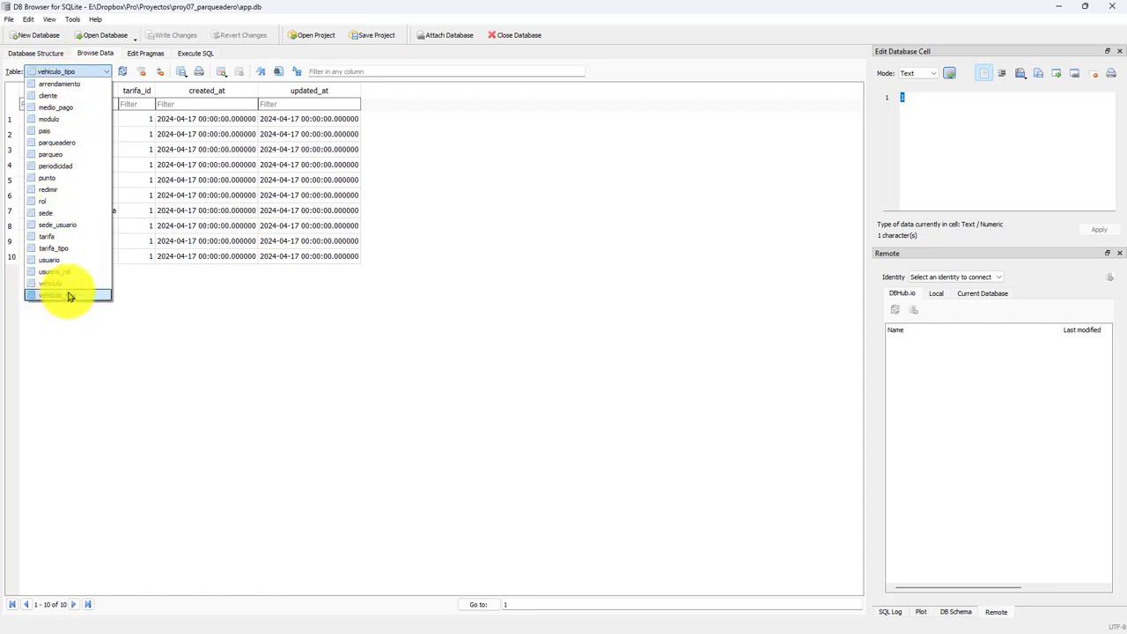
left_click(65, 155)
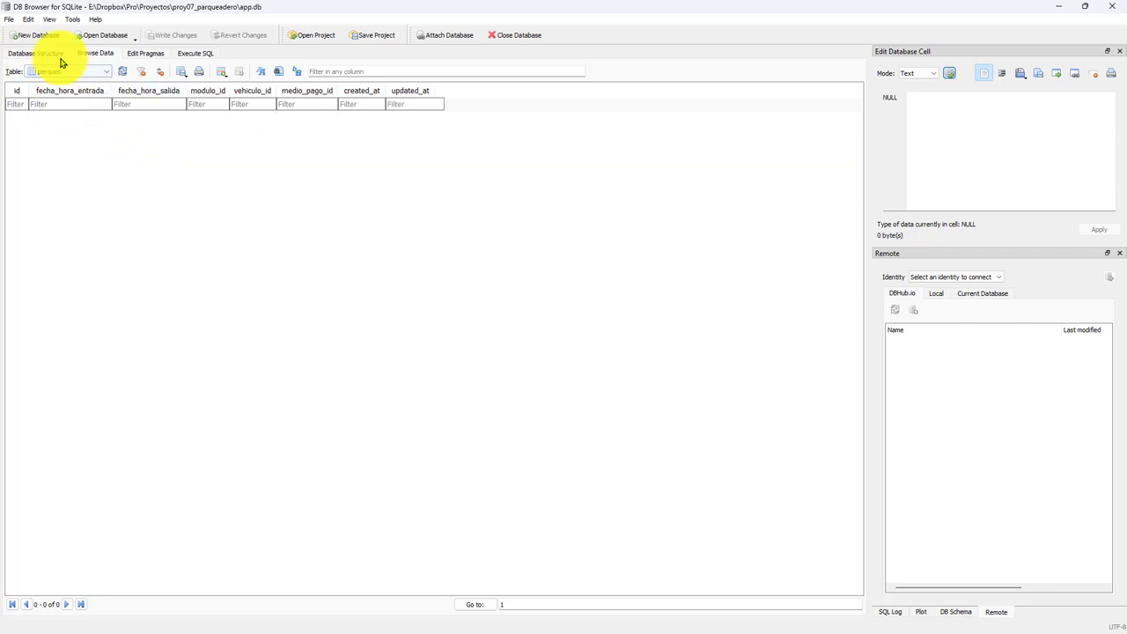
Step: Start a table import from the parqueo-20240818 CSV file and set the field separator to a semicolon
left_click(8, 18)
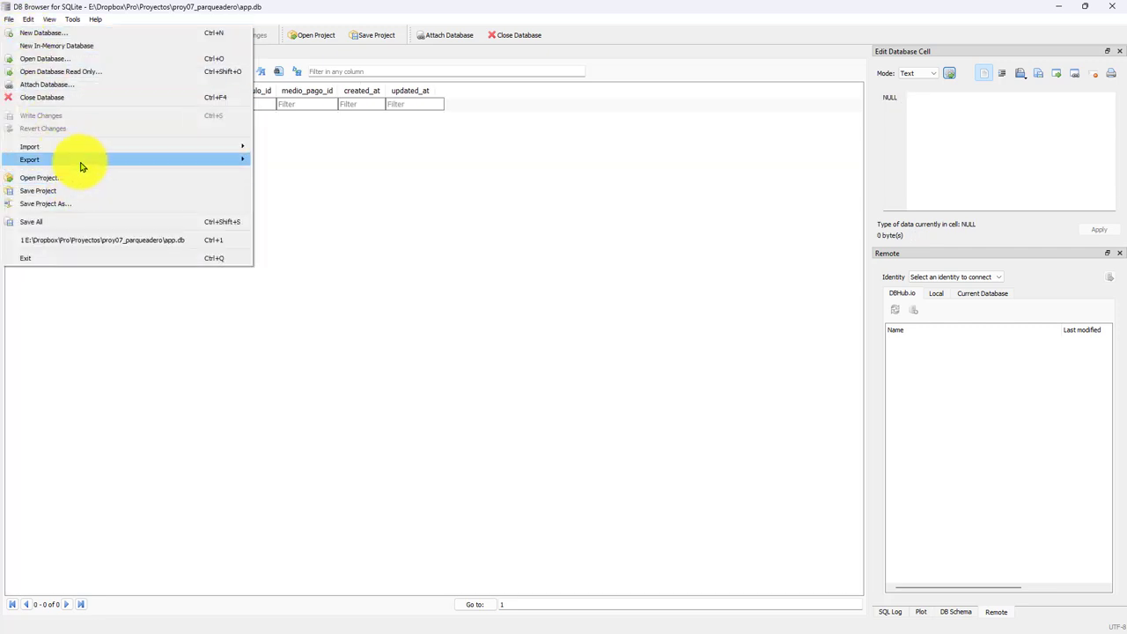
mouse_move(93, 148)
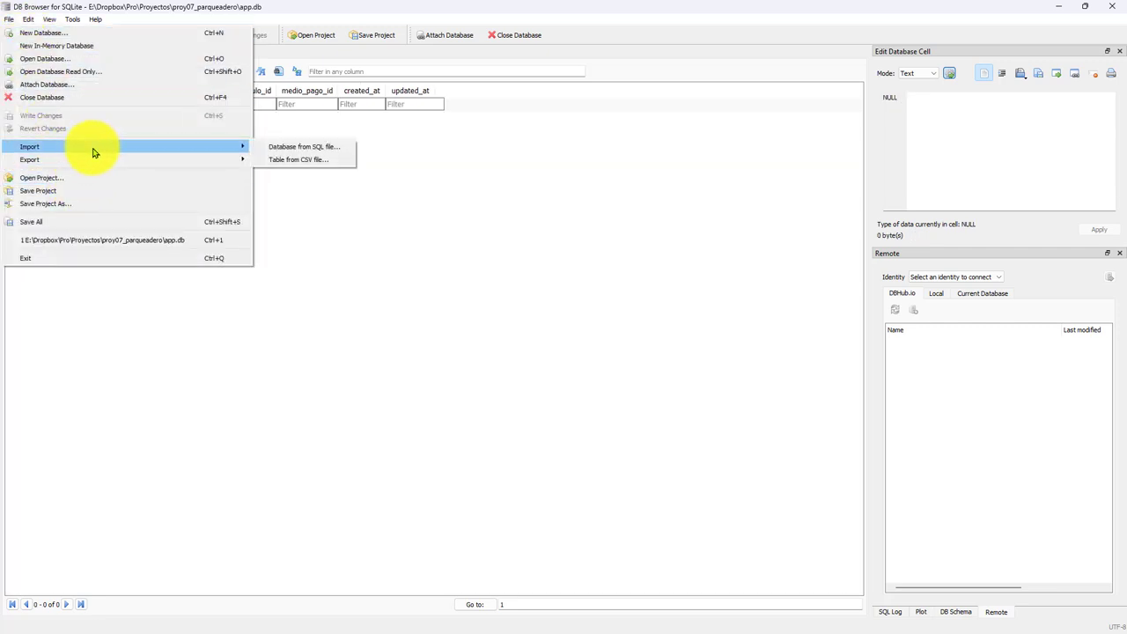
left_click(315, 166)
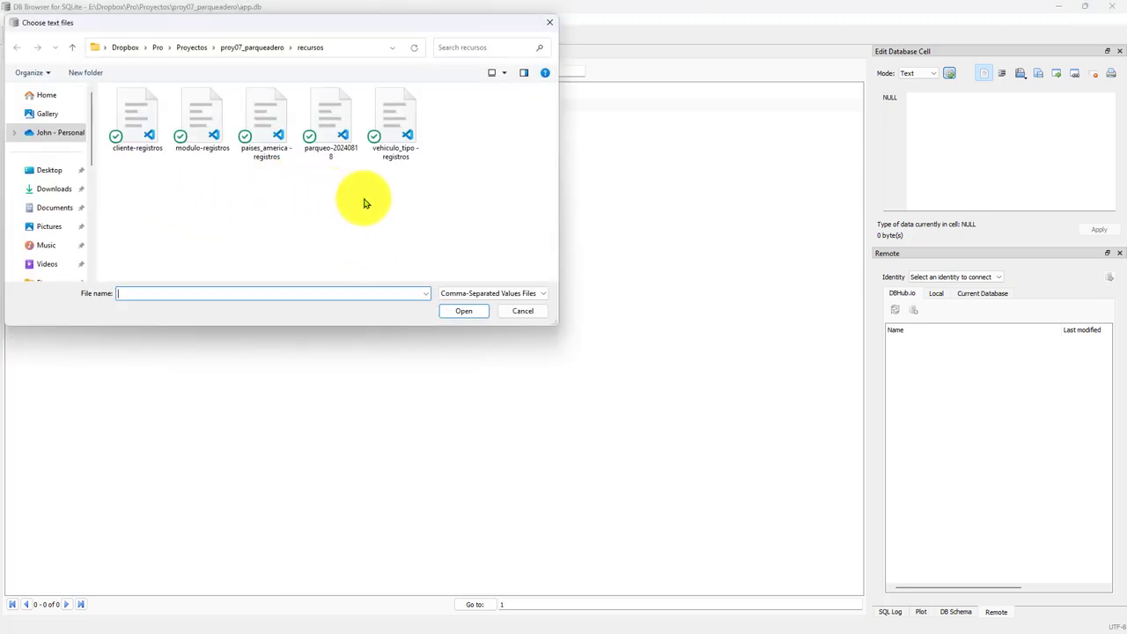
left_click(332, 130)
double_click(332, 131)
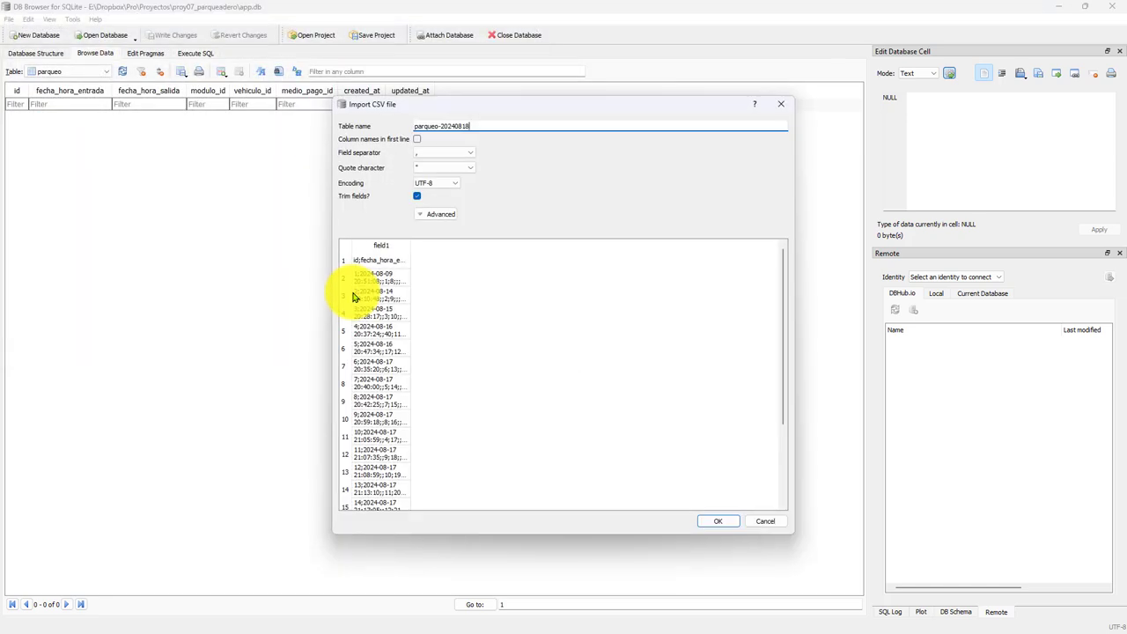
left_click(468, 155)
left_click(445, 168)
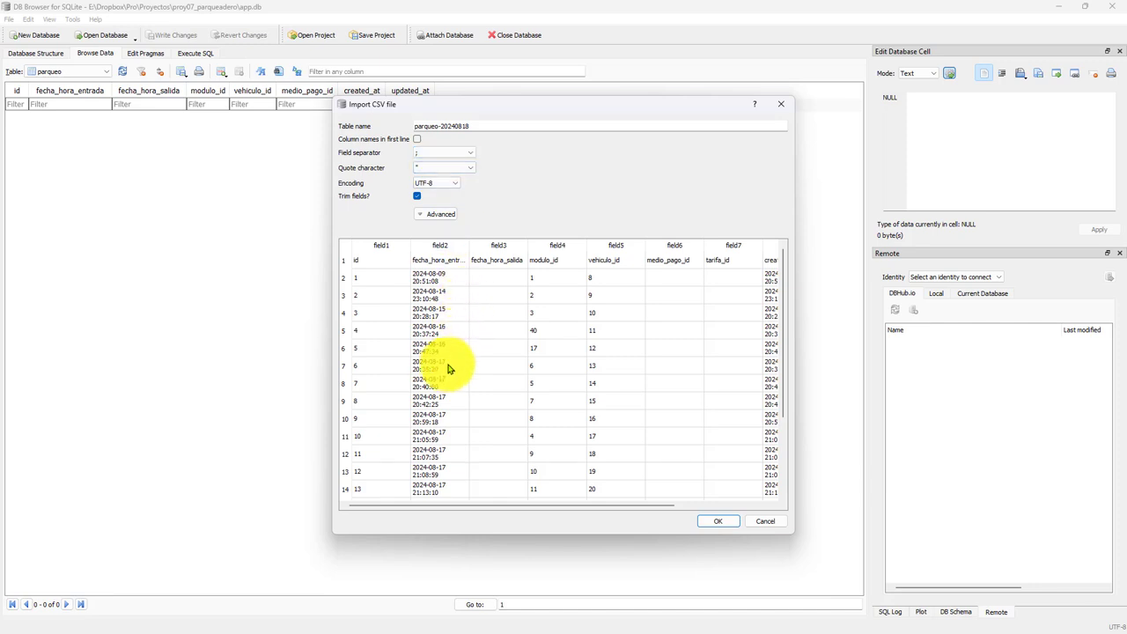
left_click_drag(581, 507, 528, 506)
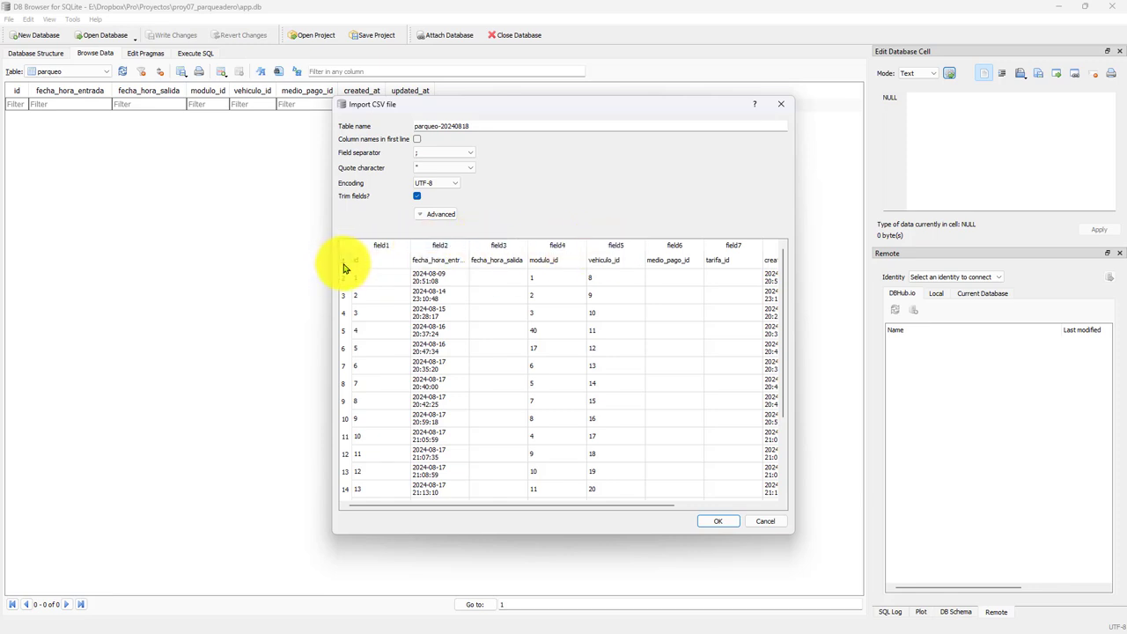
Step: Expand the advanced CSV import options and choose Abort import as the conflict strategy
left_click(442, 216)
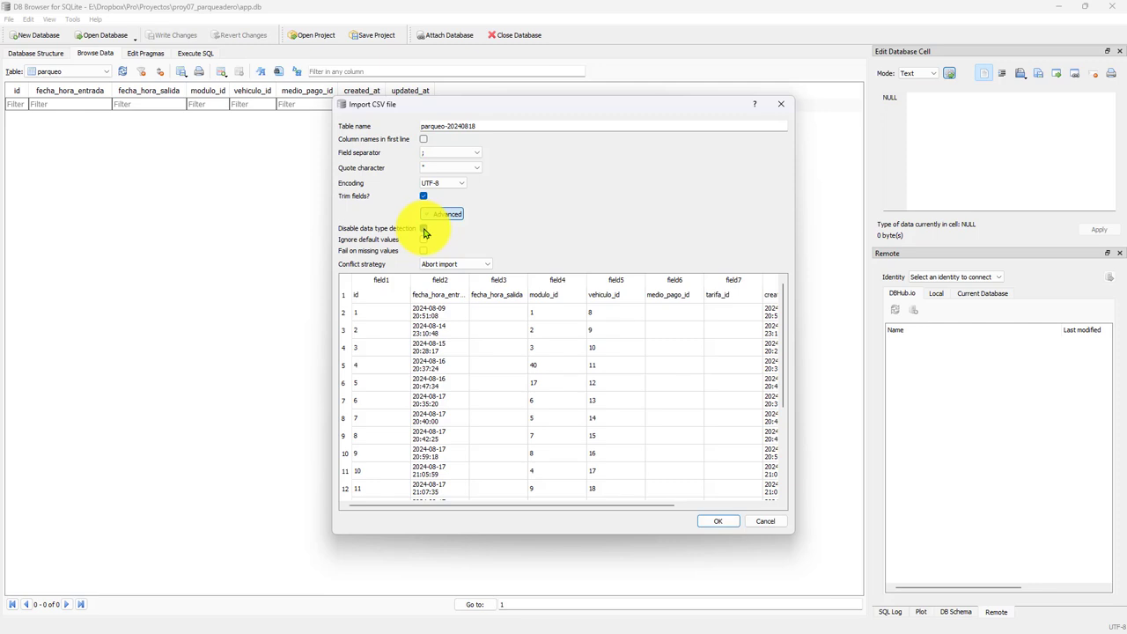
left_click(479, 264)
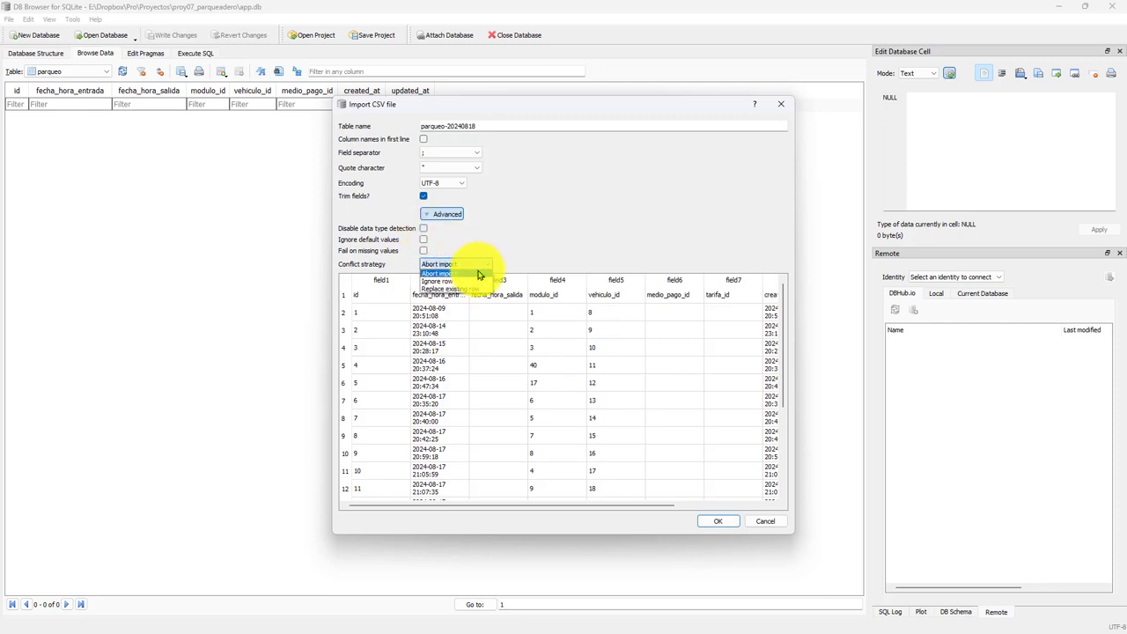
left_click(459, 273)
left_click(461, 265)
left_click(458, 273)
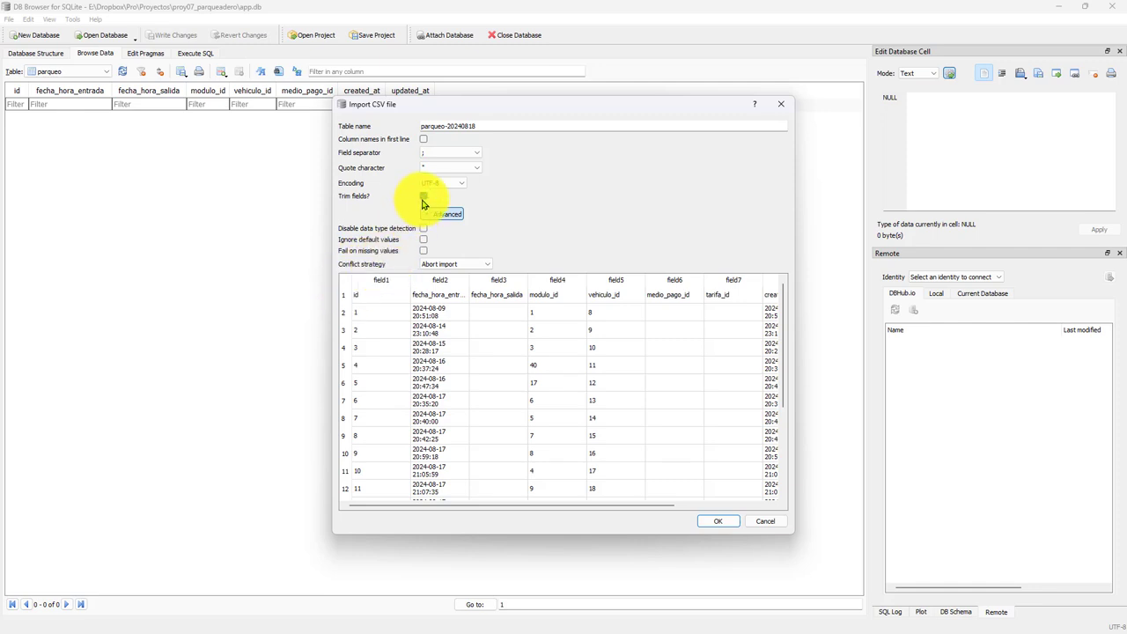
Step: Select the header row in the CSV import preview and examine its column names
left_click(359, 300)
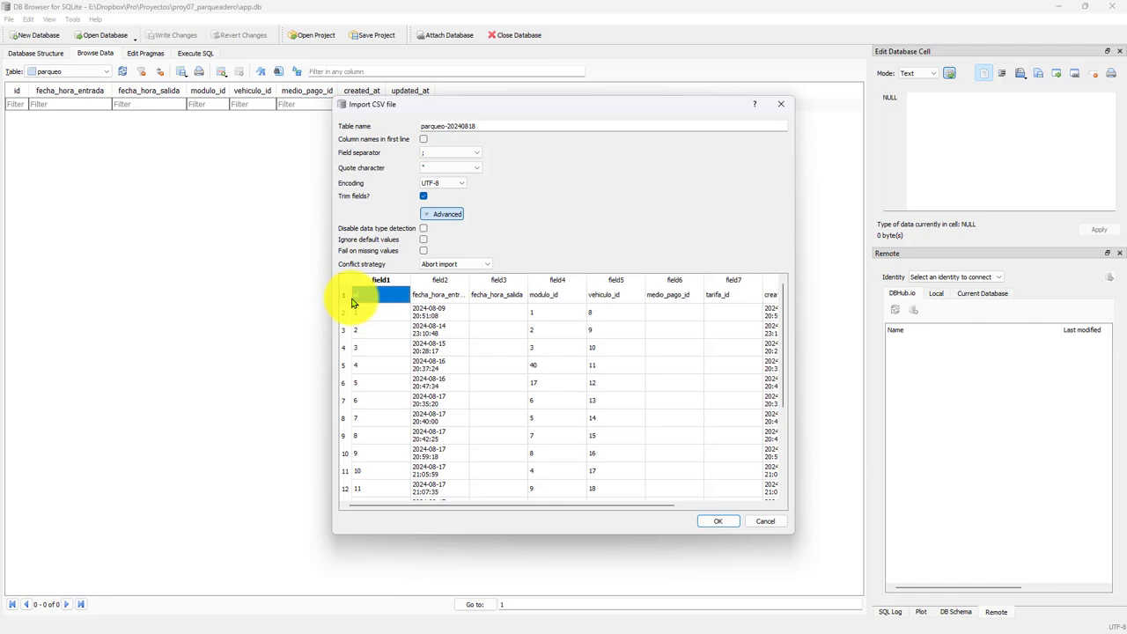
left_click(344, 299)
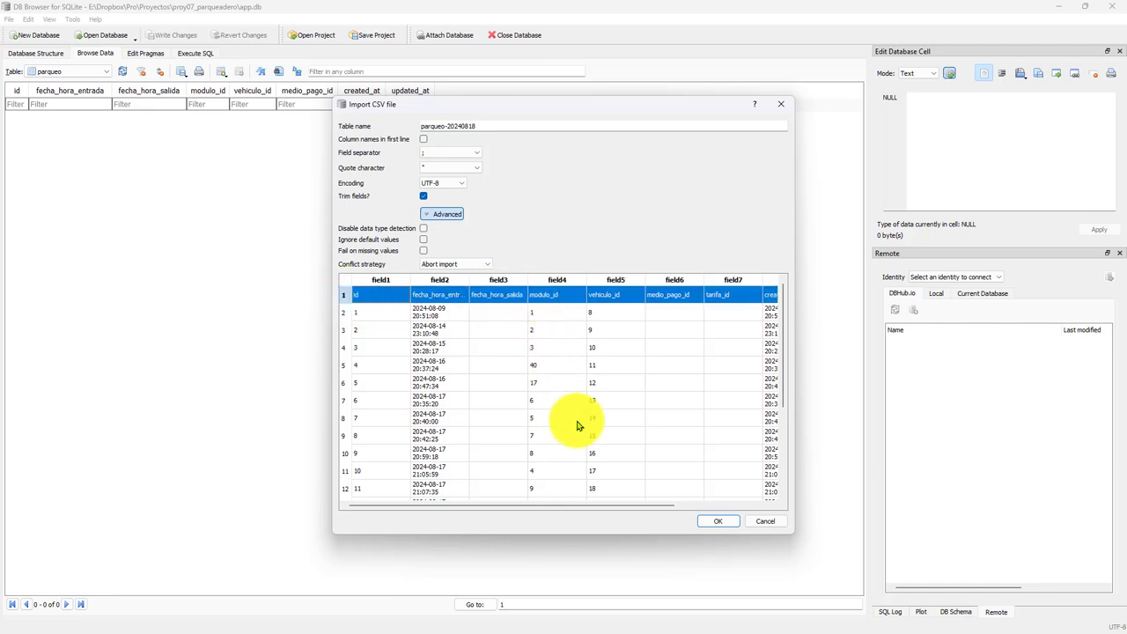
left_click_drag(628, 508, 586, 493)
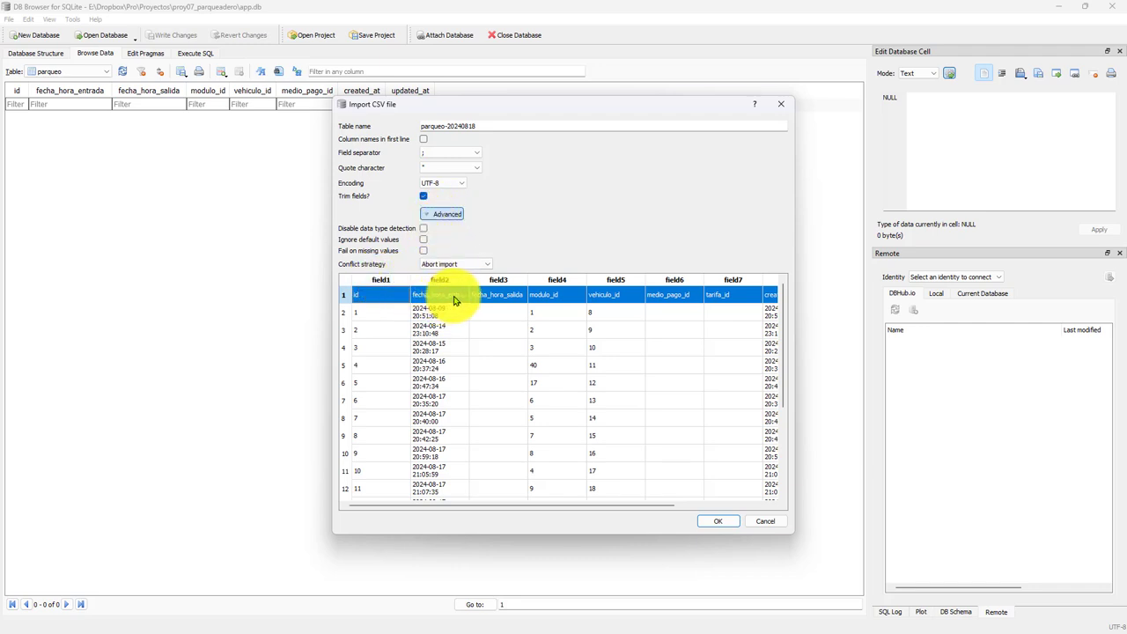
Step: Run the CSV import into the parqueo-20240818 table and display the arrendamiento table
left_click(713, 520)
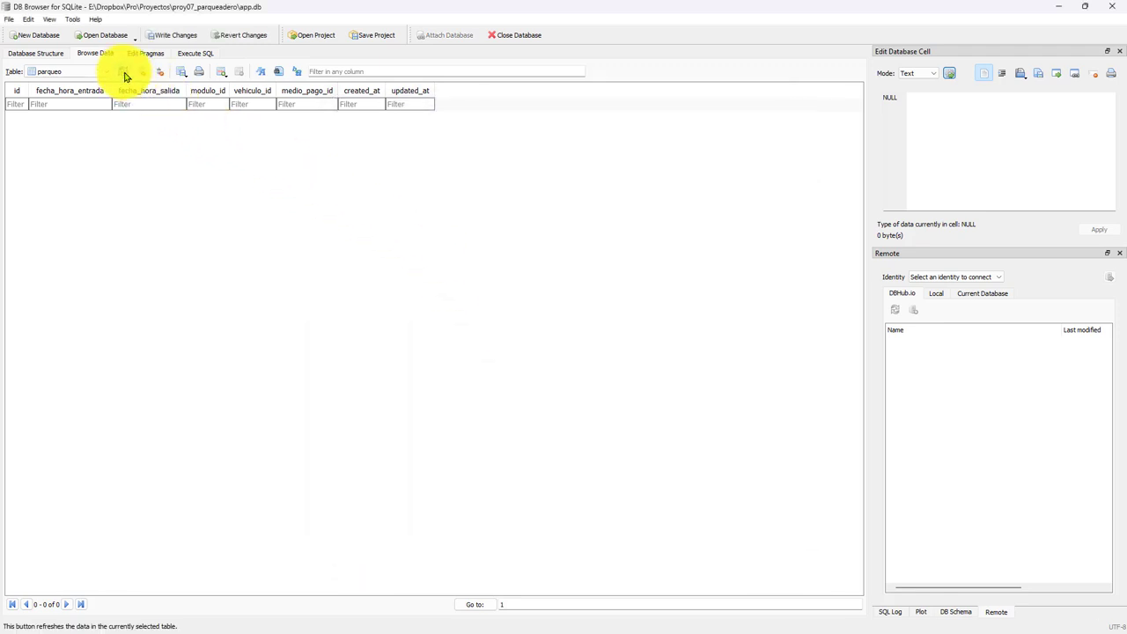
left_click(96, 74)
left_click(82, 84)
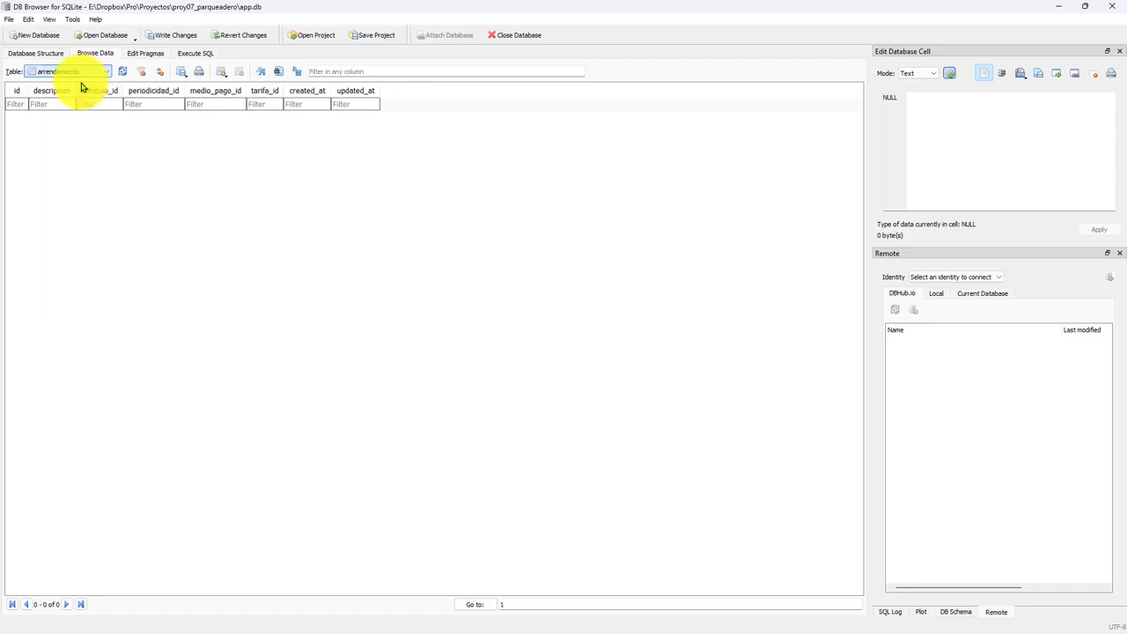
Step: Browse through the database tables from arrendamiento to vehiculo_tipo and return to the parqueo table
key("Down")
key("Down")
key("Down")
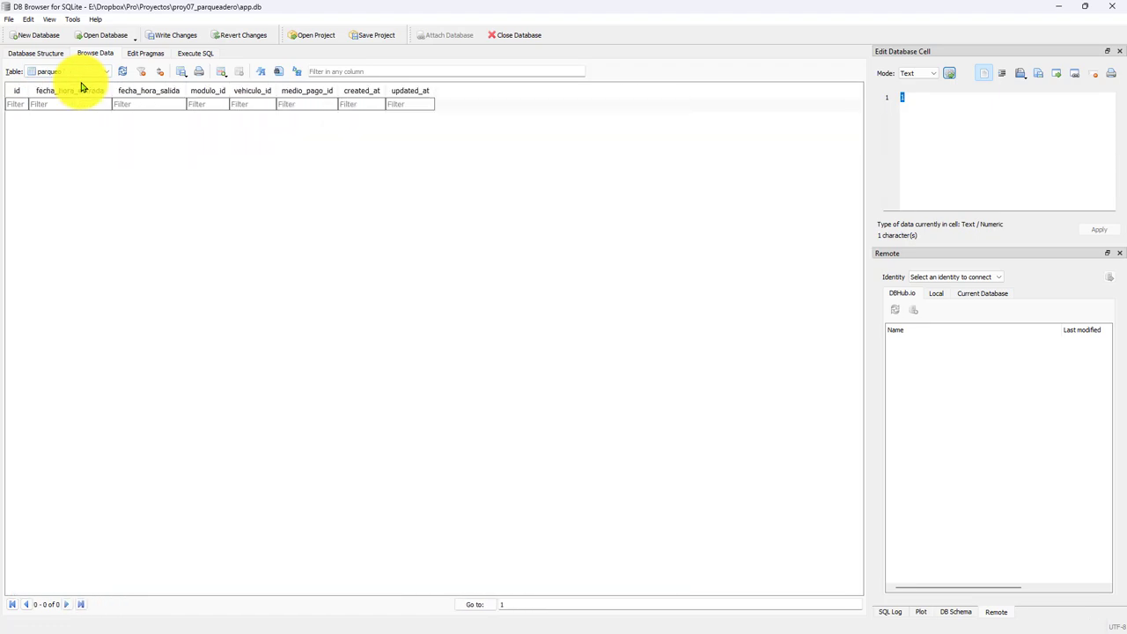
key("Up")
key("Down")
key("Down")
key("Down")
key("Down")
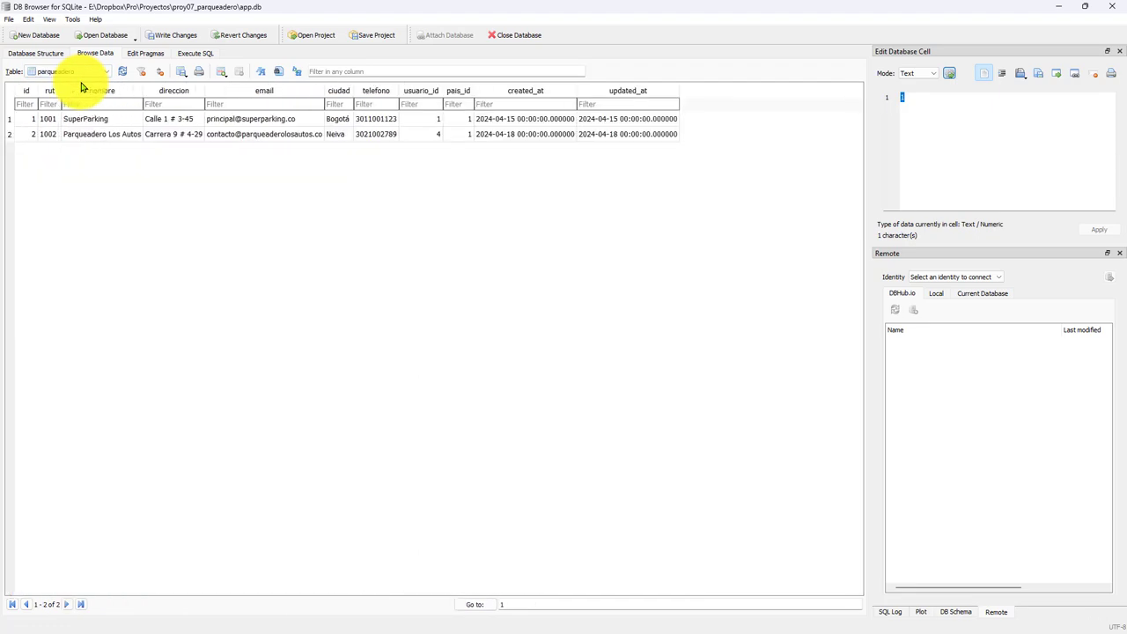
key("Down")
key("Down")
key("Down")
key("Down")
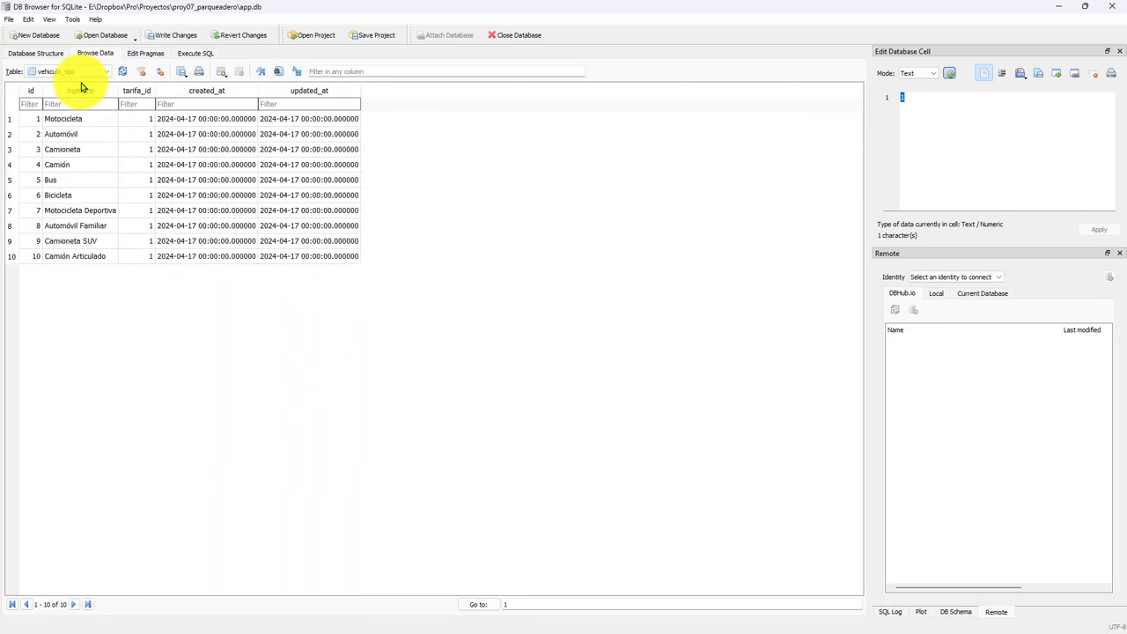
left_click(75, 71)
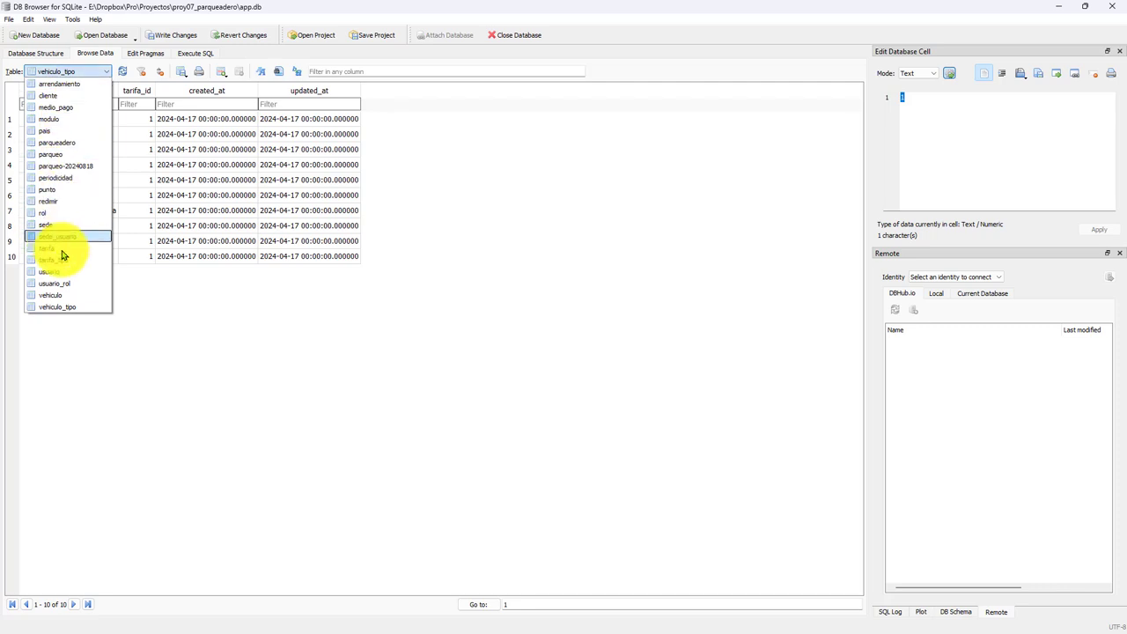
left_click(56, 156)
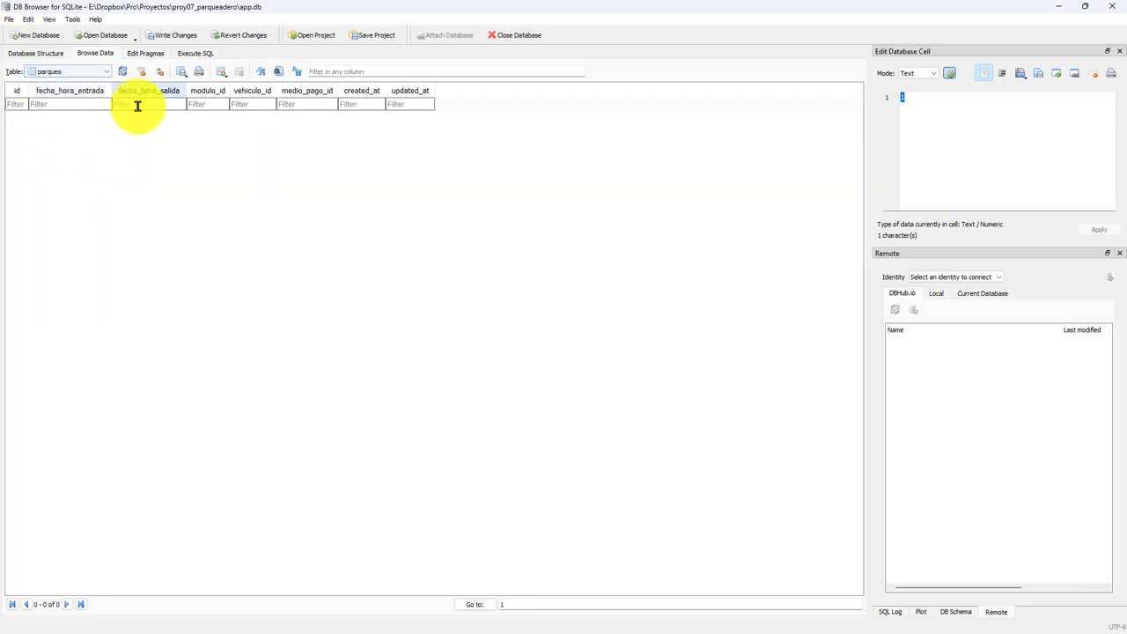
Step: Start another table import from the parqueo-20240818 CSV file in the recursos folder
left_click(8, 19)
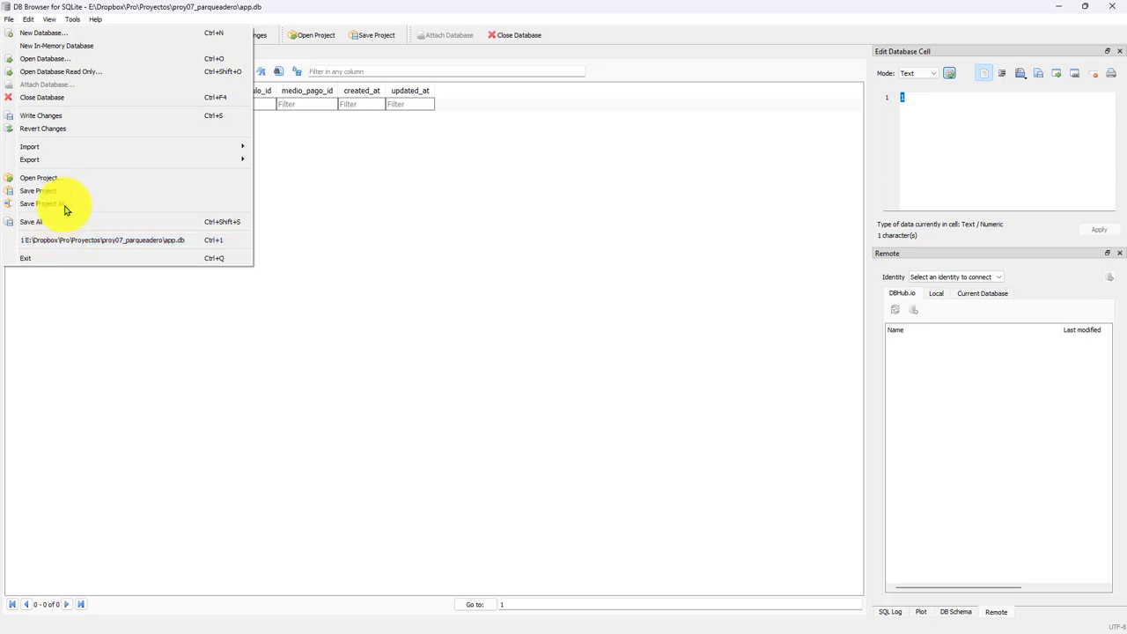
mouse_move(101, 148)
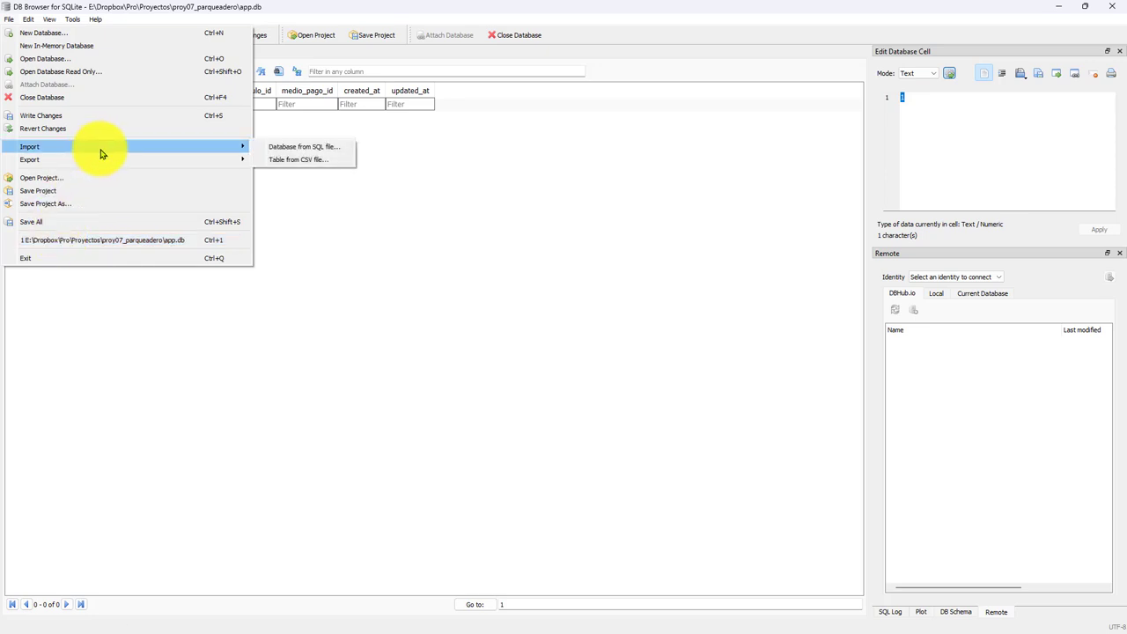
left_click(305, 164)
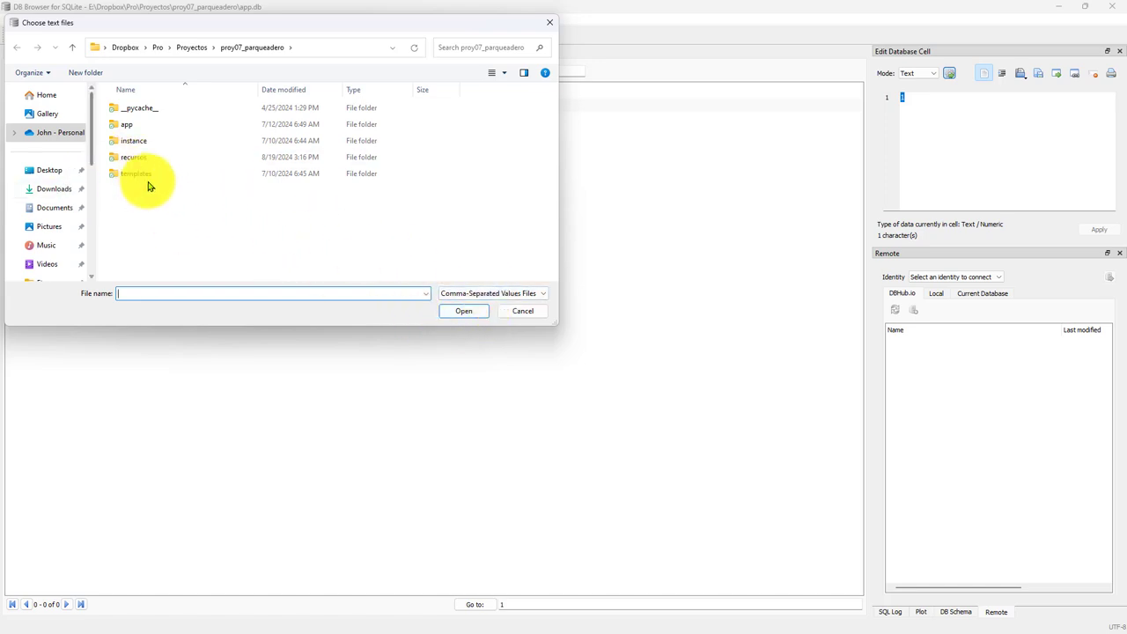
left_click(167, 157)
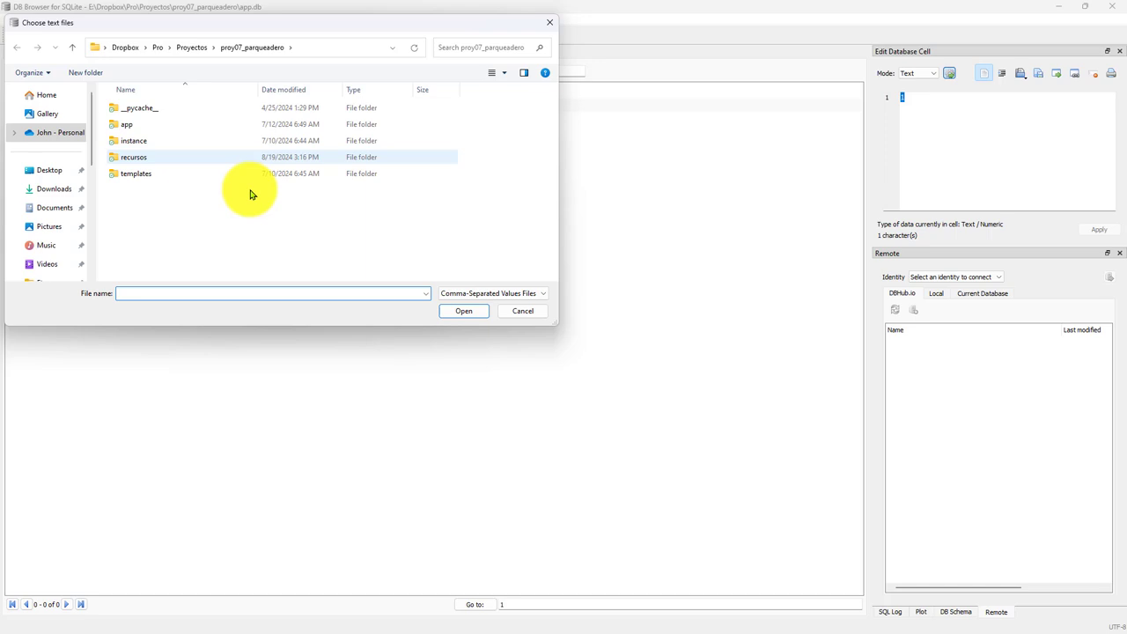
double_click(168, 158)
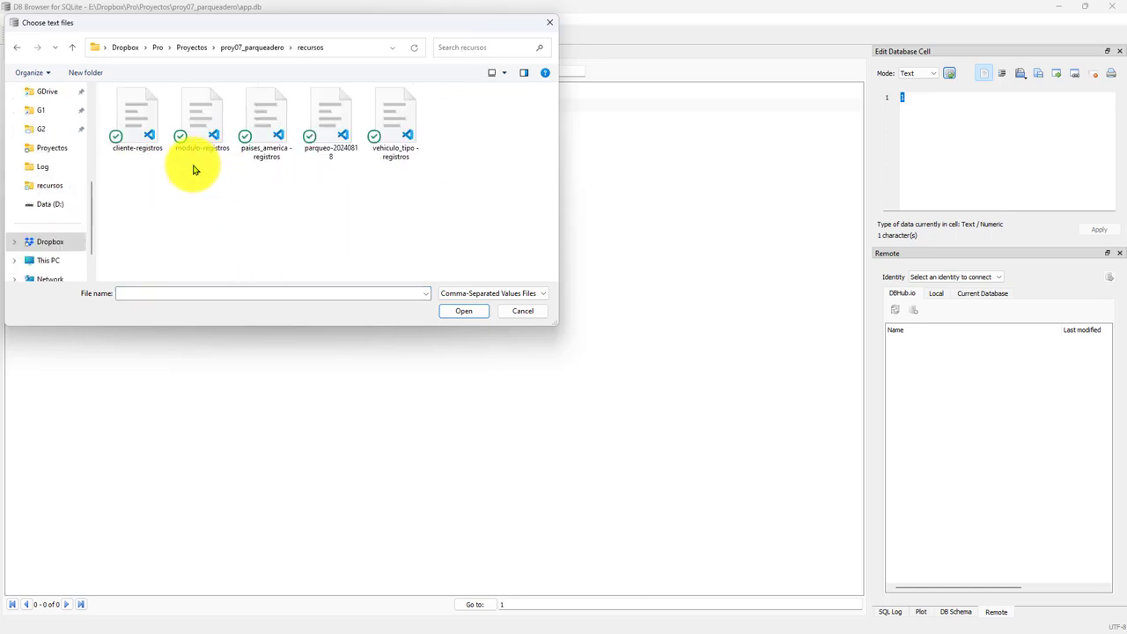
left_click(339, 152)
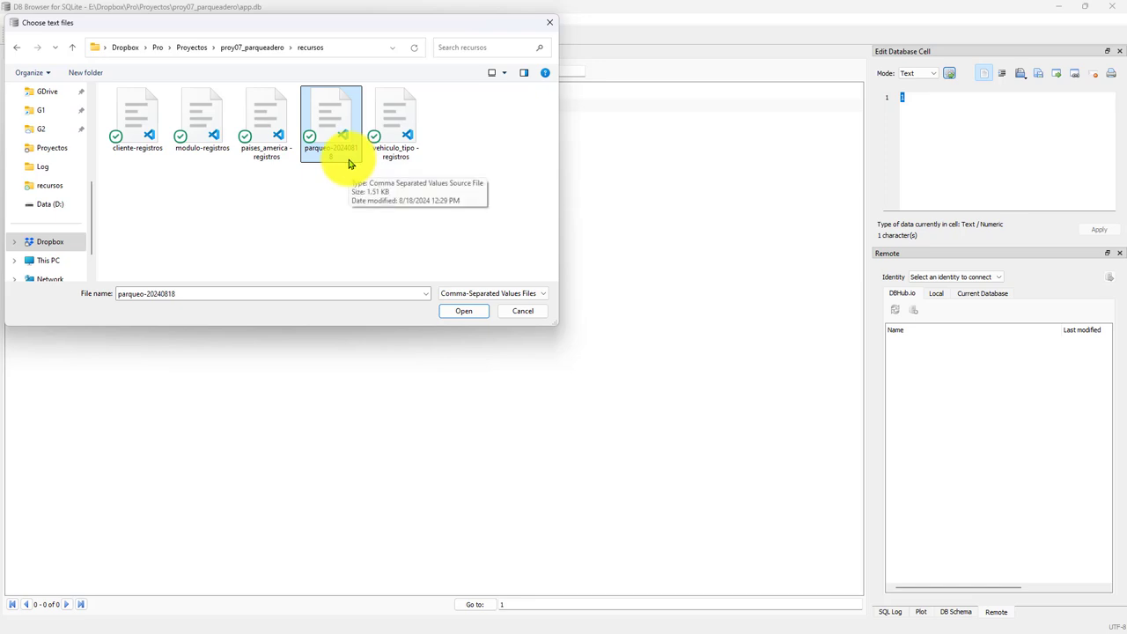
double_click(337, 116)
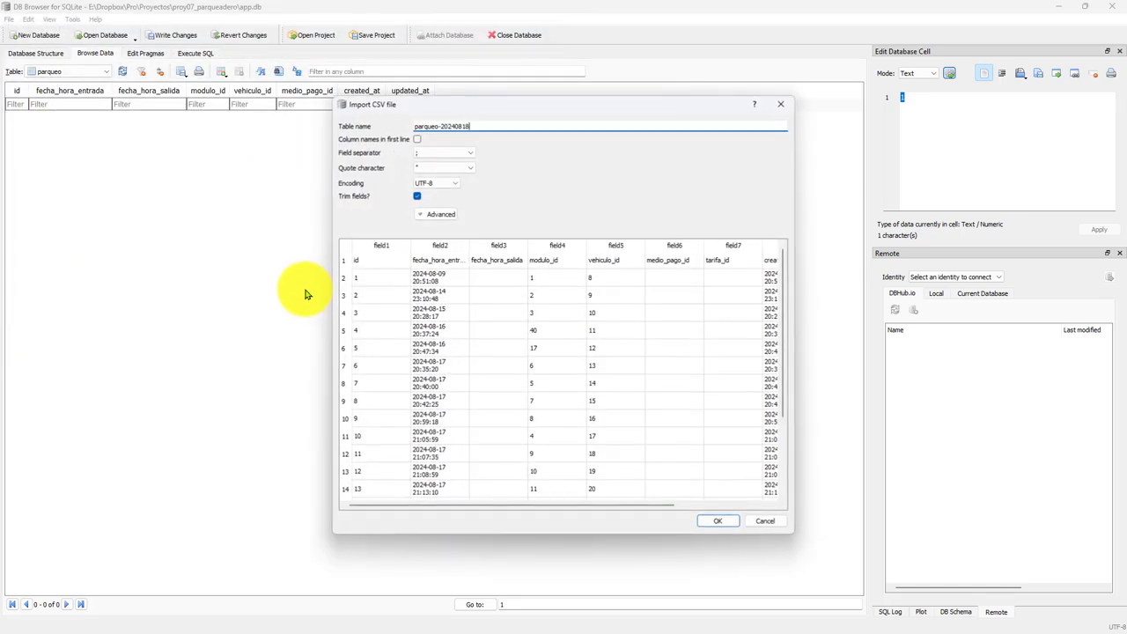
Step: Set the CSV import to take the column names from the first line
left_click(416, 140)
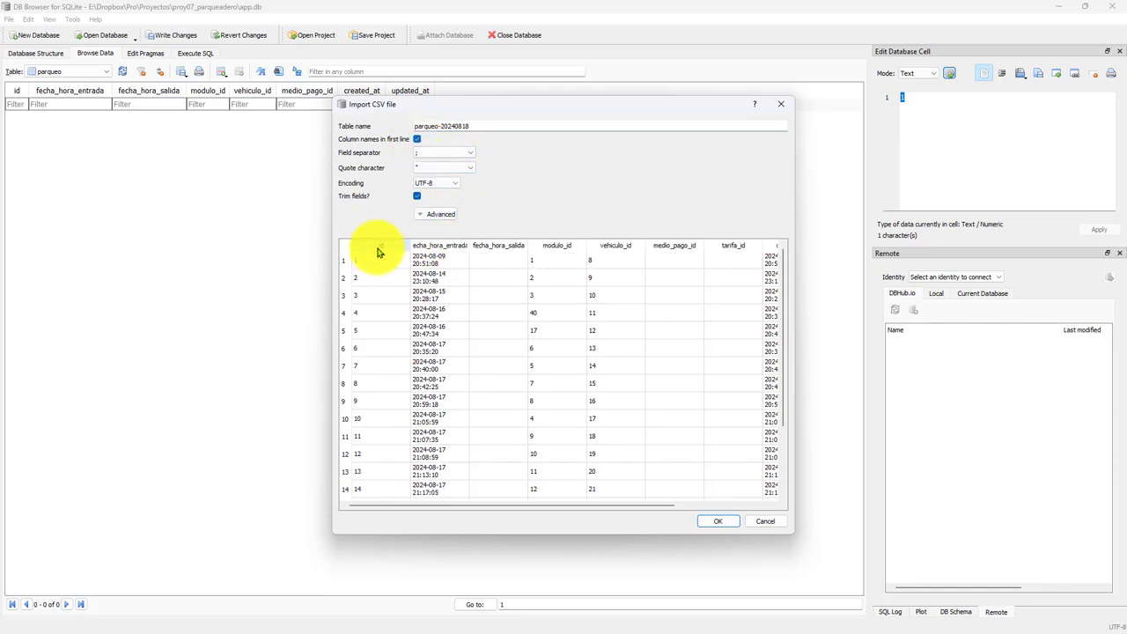
left_click(416, 140)
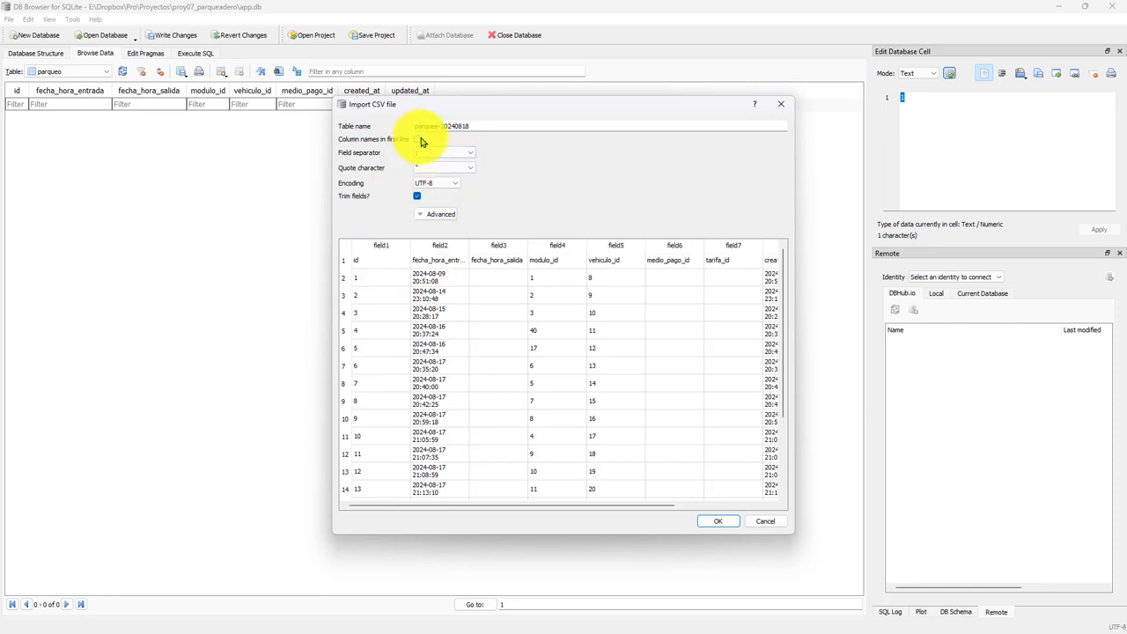
left_click(417, 140)
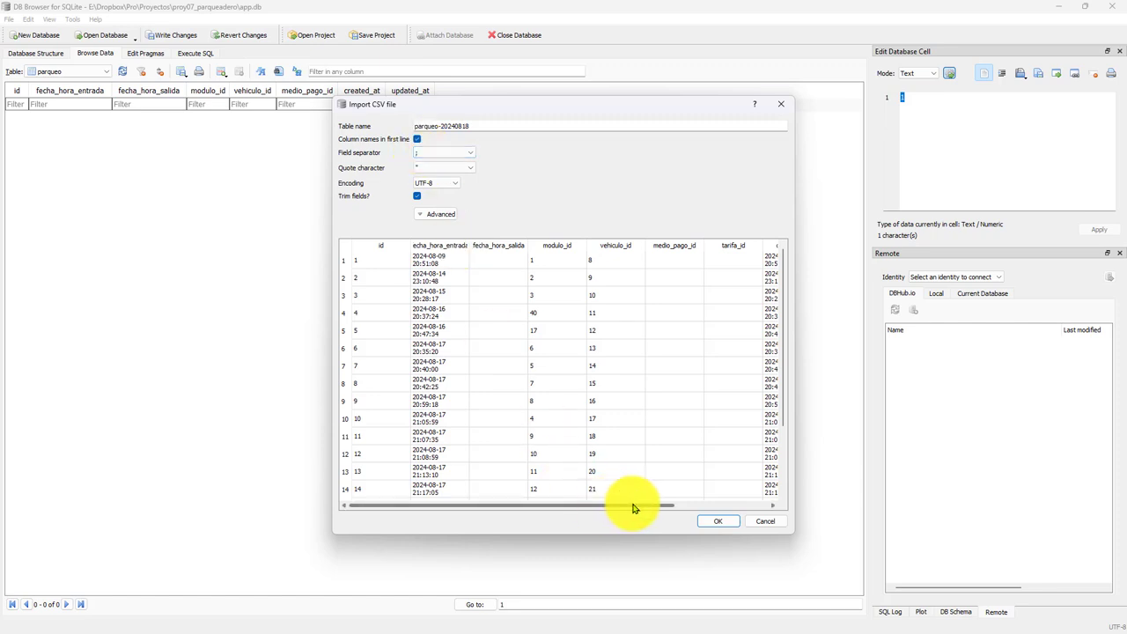
left_click_drag(634, 505, 549, 501)
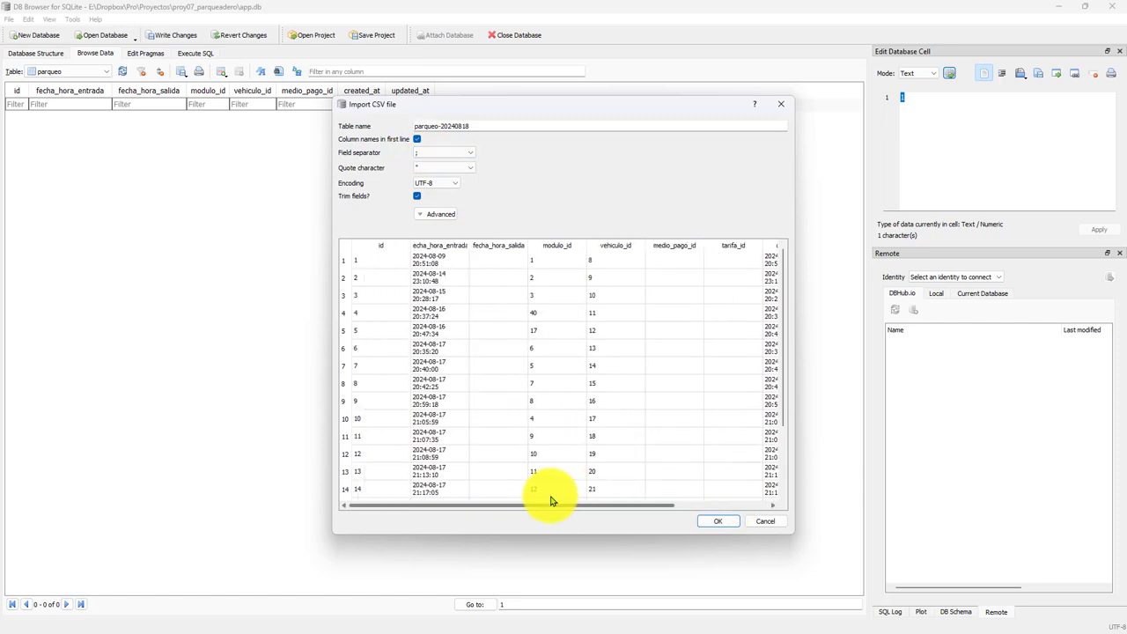
Step: Change the import's table name to parqueo and try to import the CSV records into that existing table
double_click(471, 126)
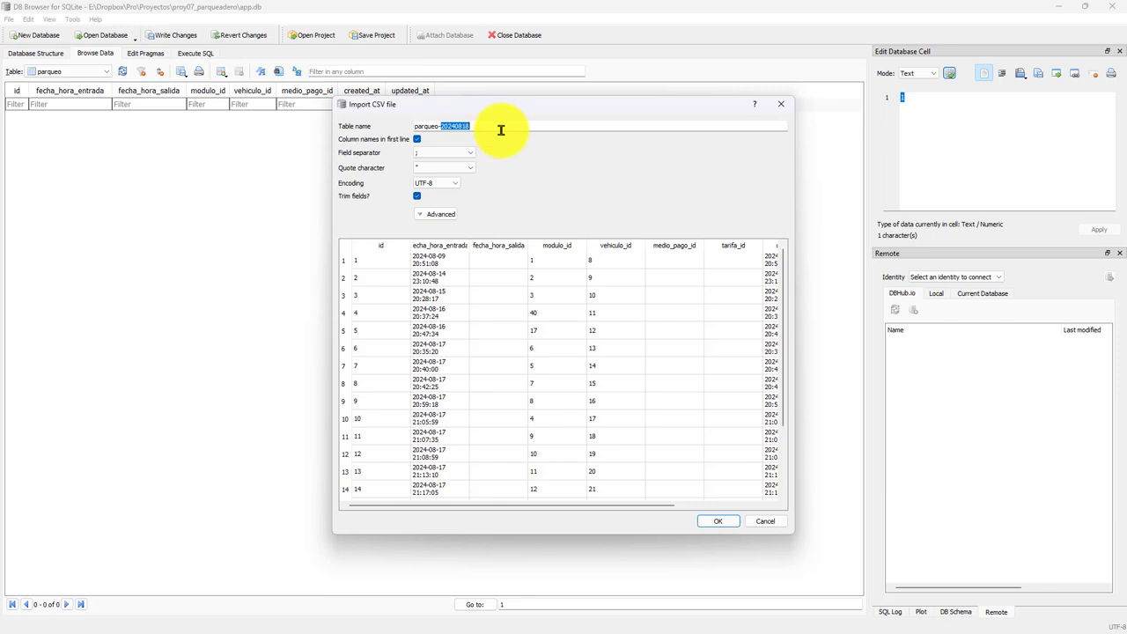
left_click(720, 521)
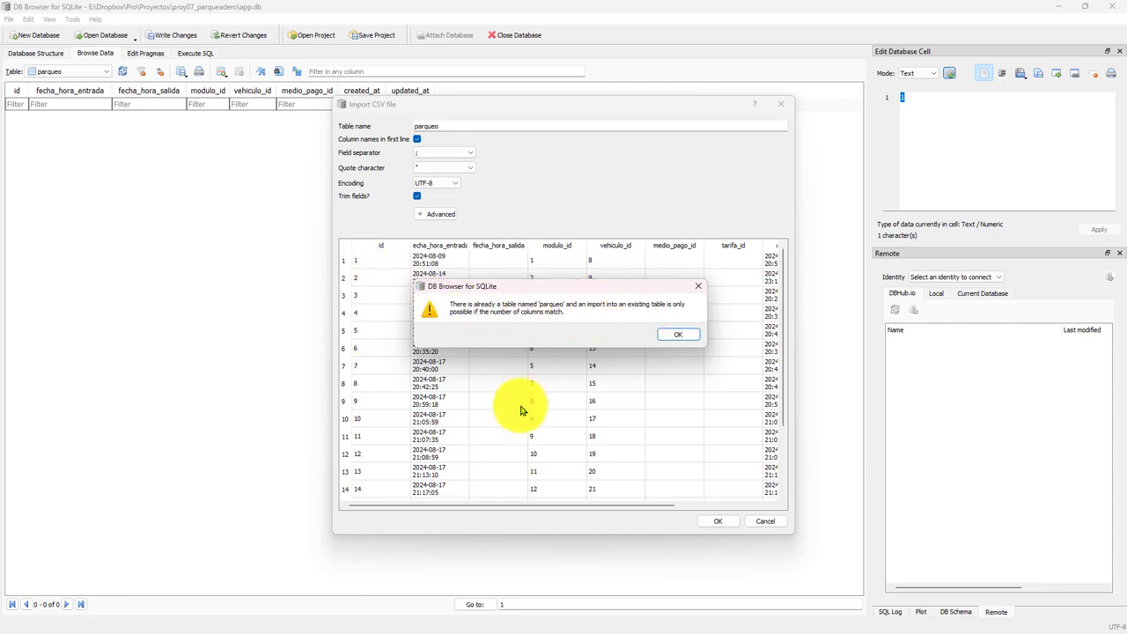
left_click(680, 336)
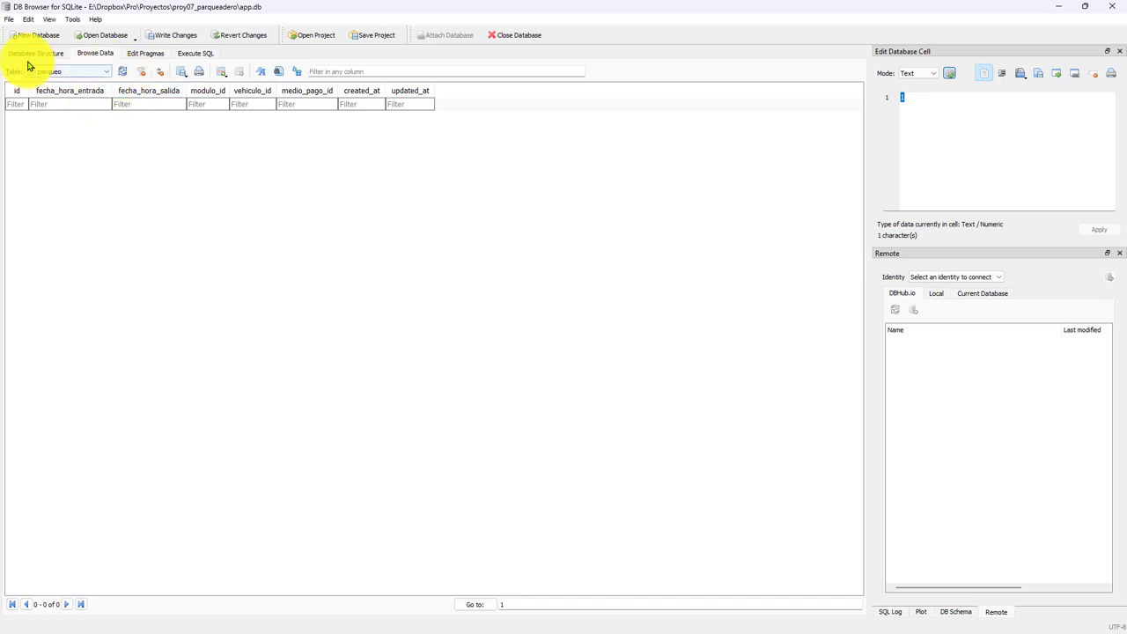
left_click(8, 19)
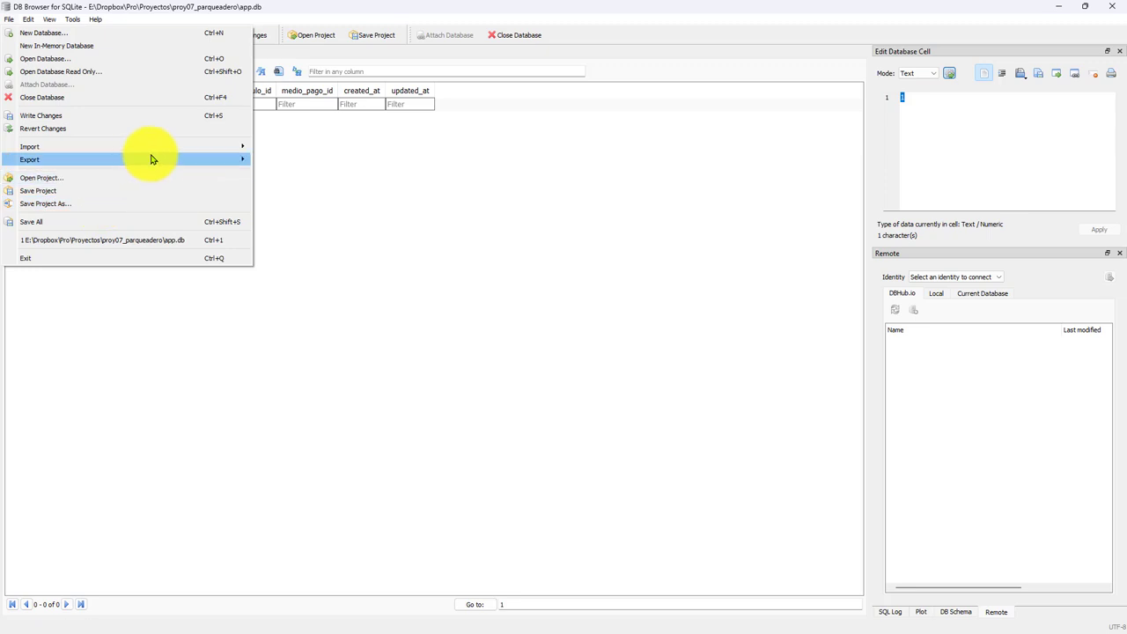
mouse_move(176, 147)
left_click(275, 147)
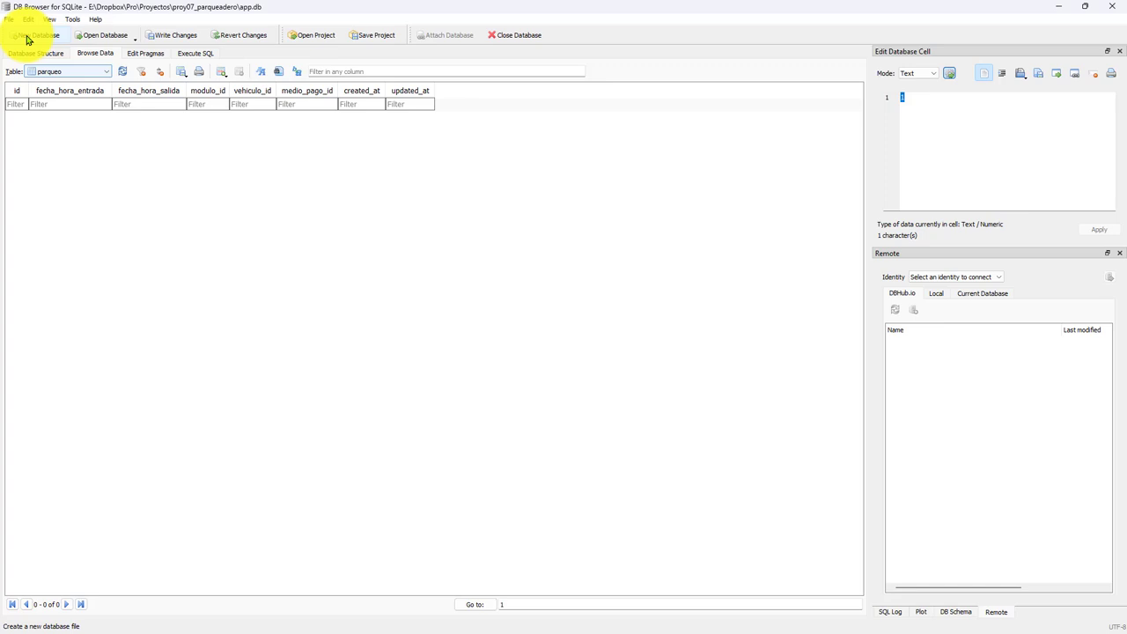
Step: Reopen the parqueo-20240818 CSV file from the recursos folder in a table import to preview its columns
left_click(10, 19)
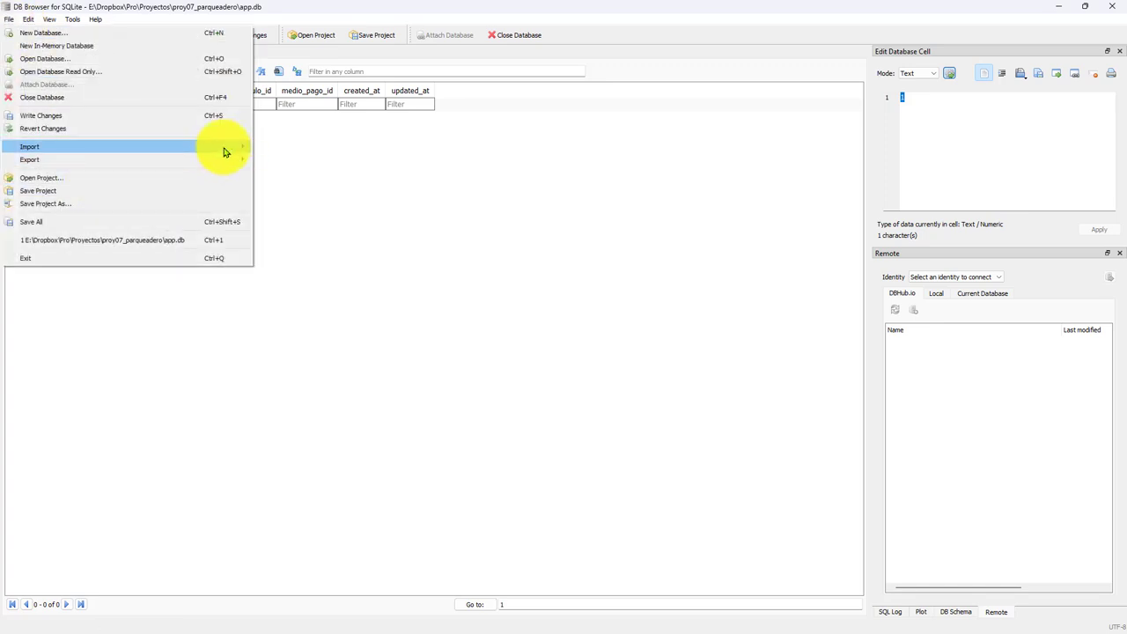
mouse_move(227, 150)
left_click(299, 164)
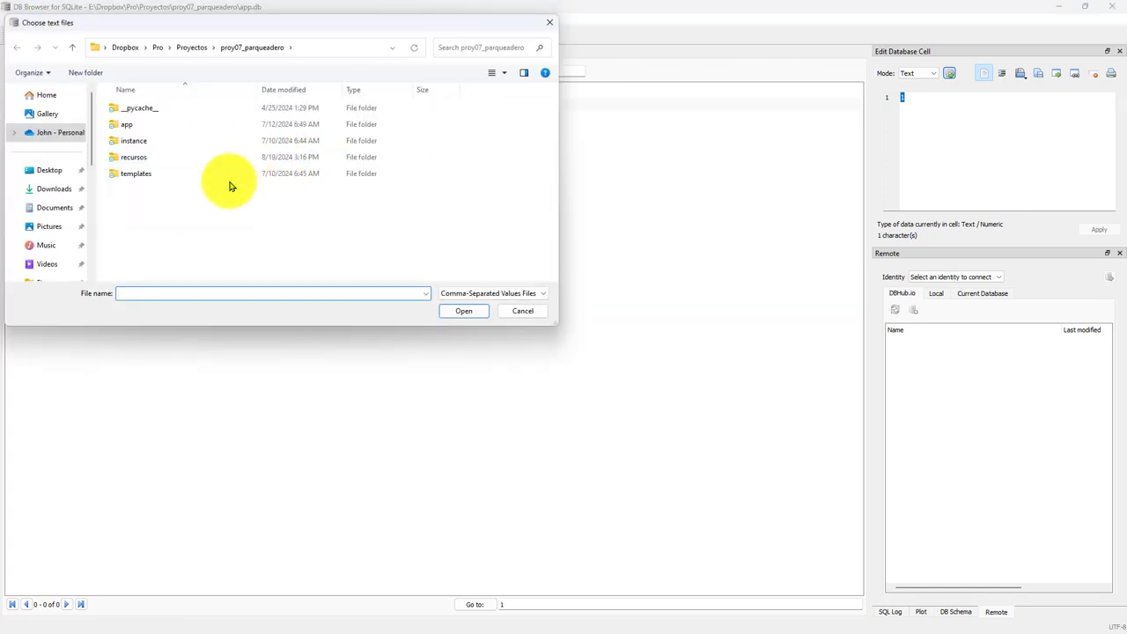
double_click(140, 157)
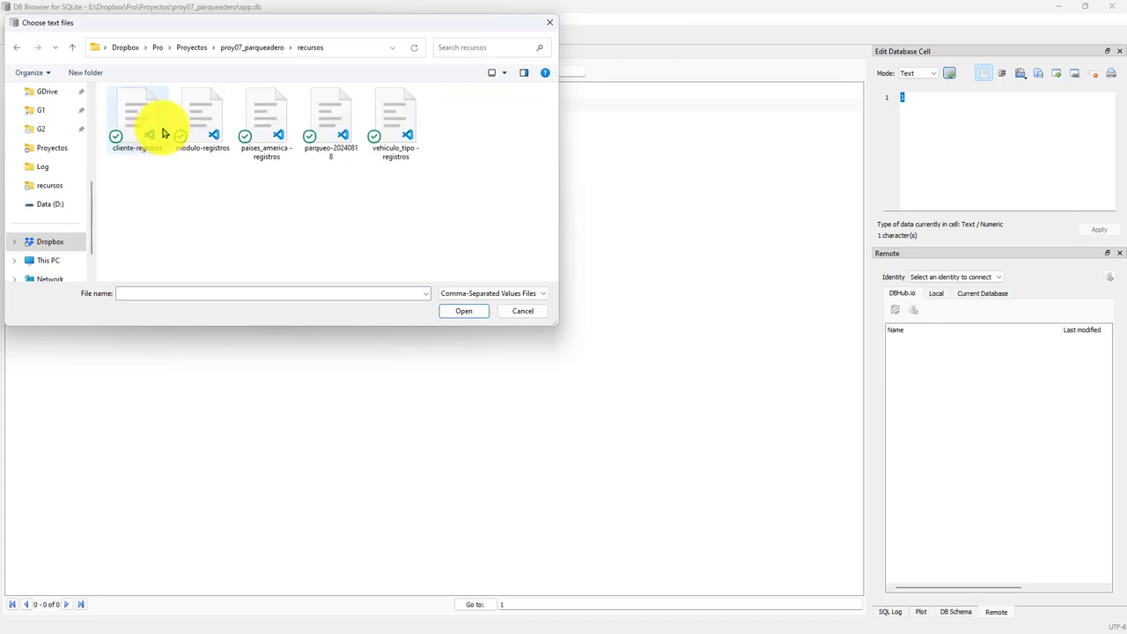
double_click(322, 131)
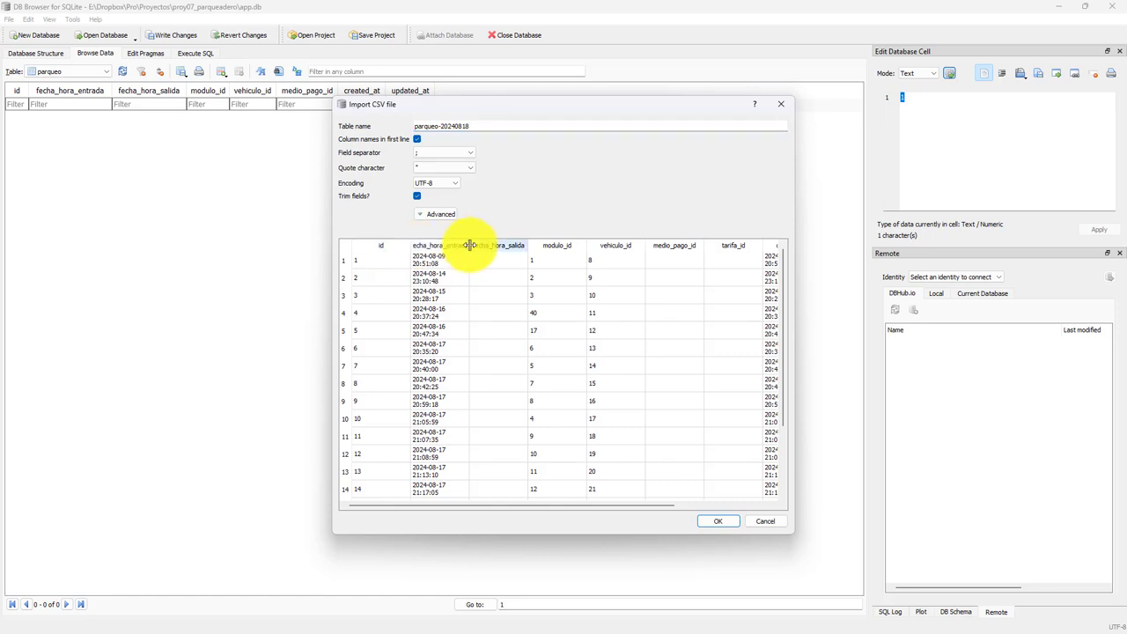
Step: Widen the fecha_hora_entrada column, compare the CSV columns with the parqueo table, including vehiculo_id and tarifa_id, and cancel the import
left_click_drag(469, 245, 556, 245)
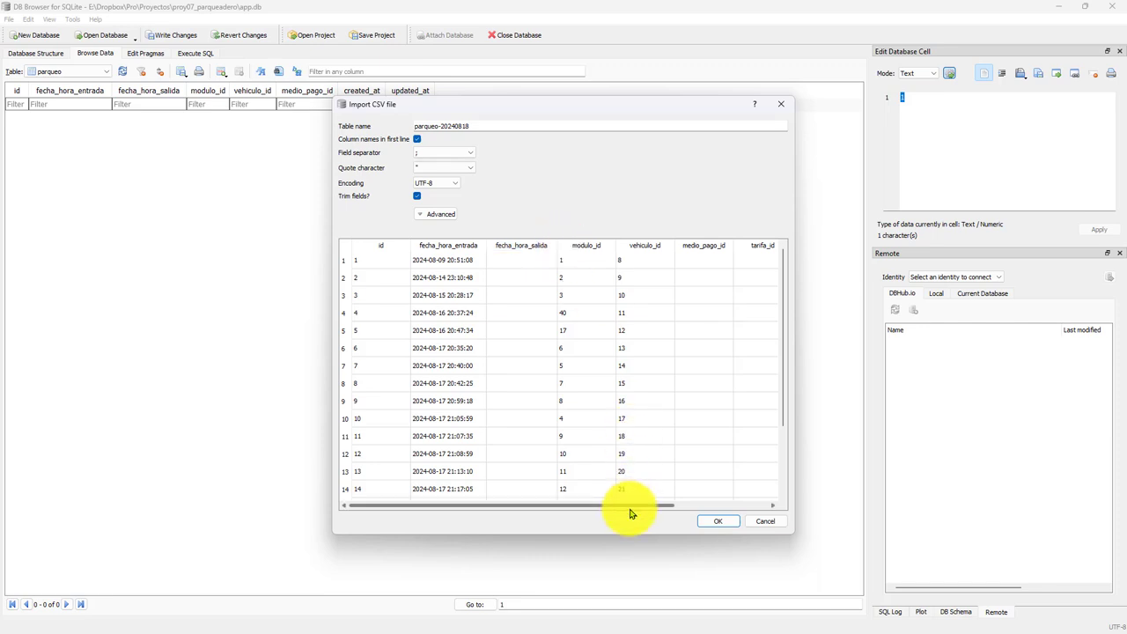
left_click_drag(659, 500, 649, 501)
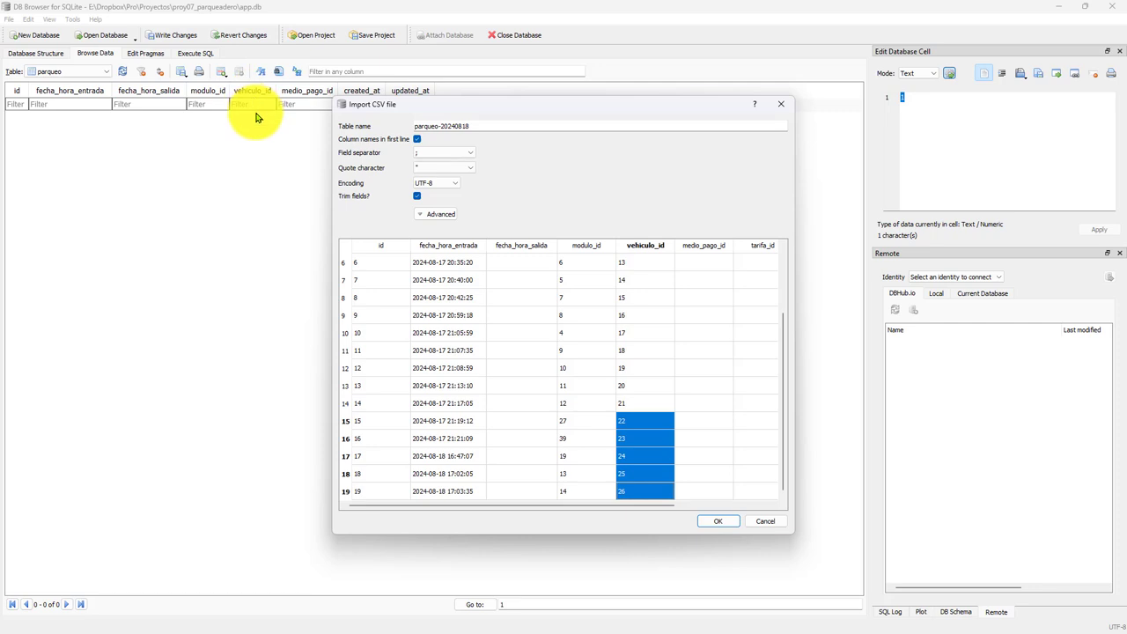
left_click(605, 493)
left_click(623, 497)
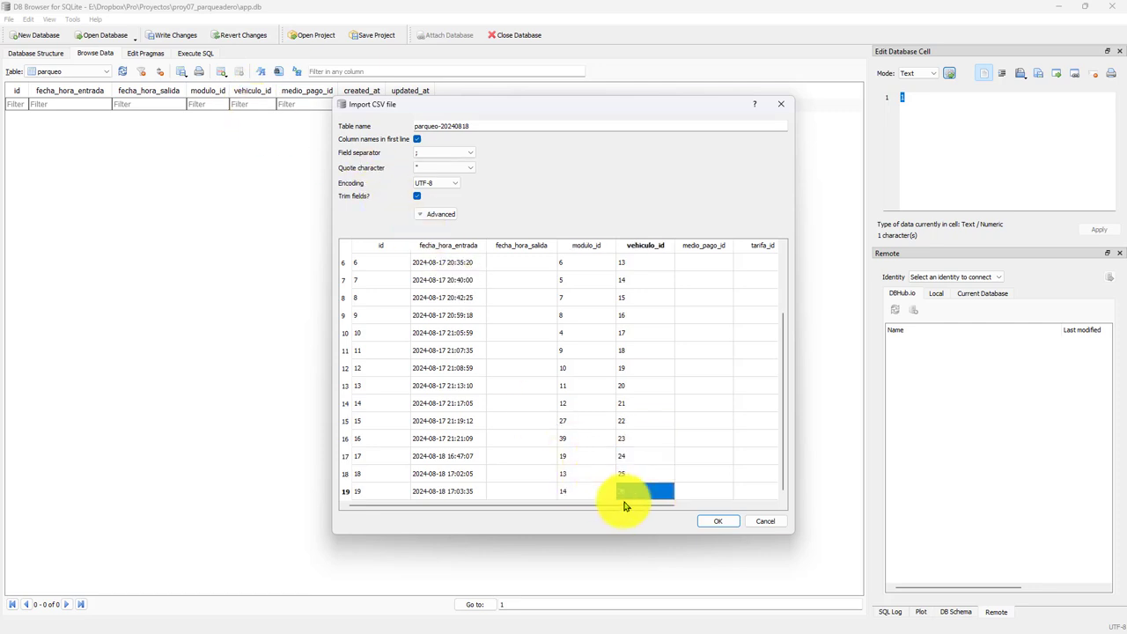
left_click_drag(629, 508, 724, 508)
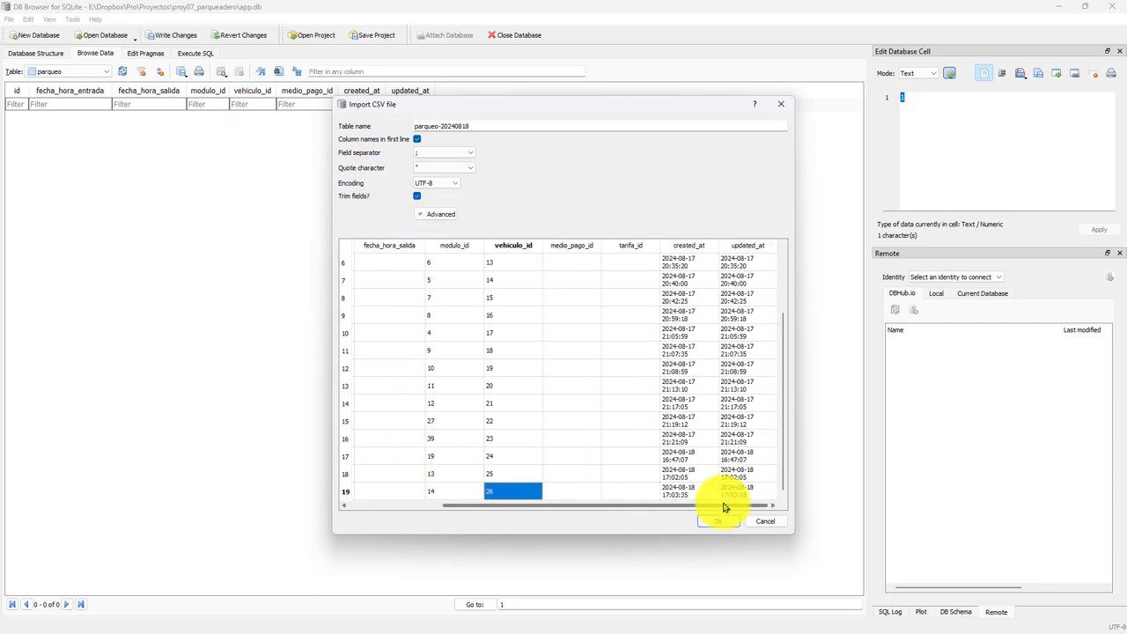
left_click(590, 262)
left_click(643, 244)
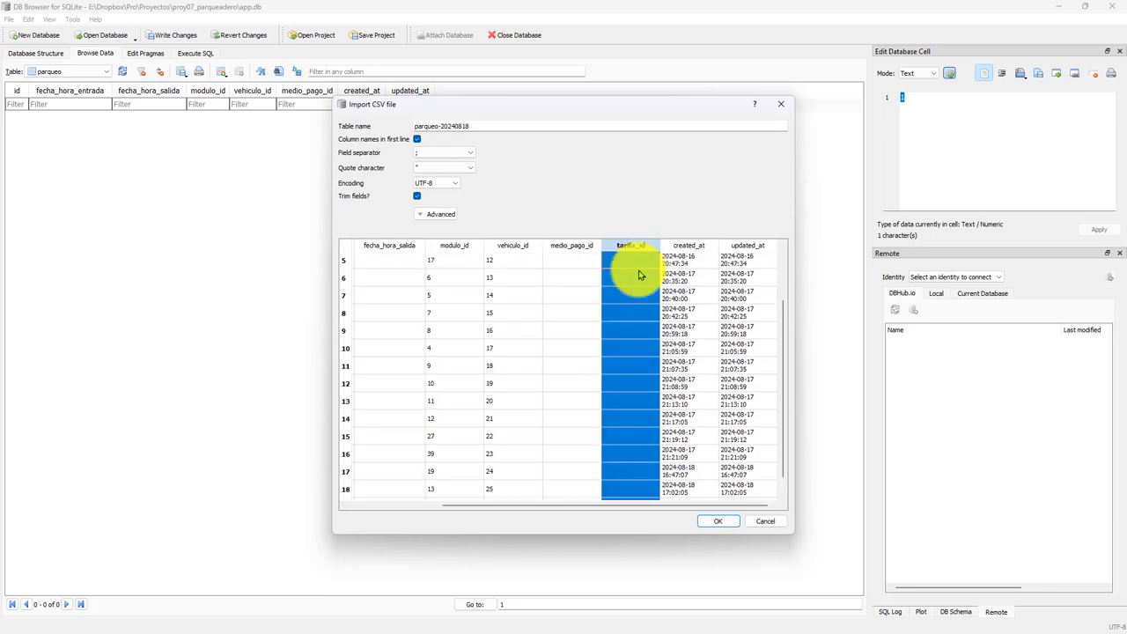
scroll(651, 361, "up", 2)
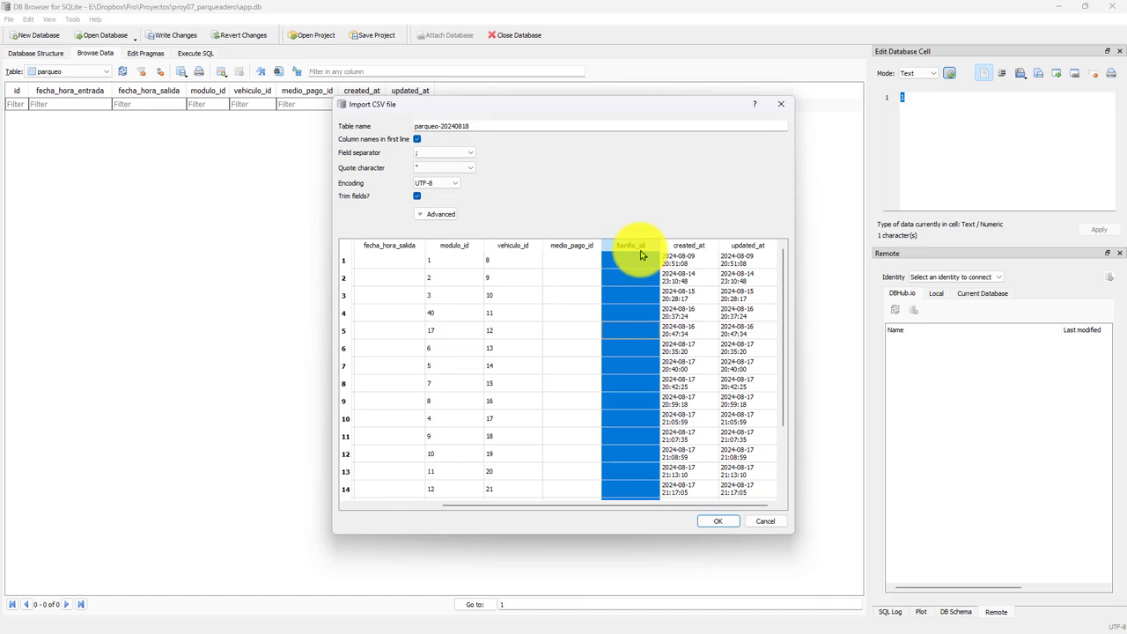
scroll(617, 282, "down", 1)
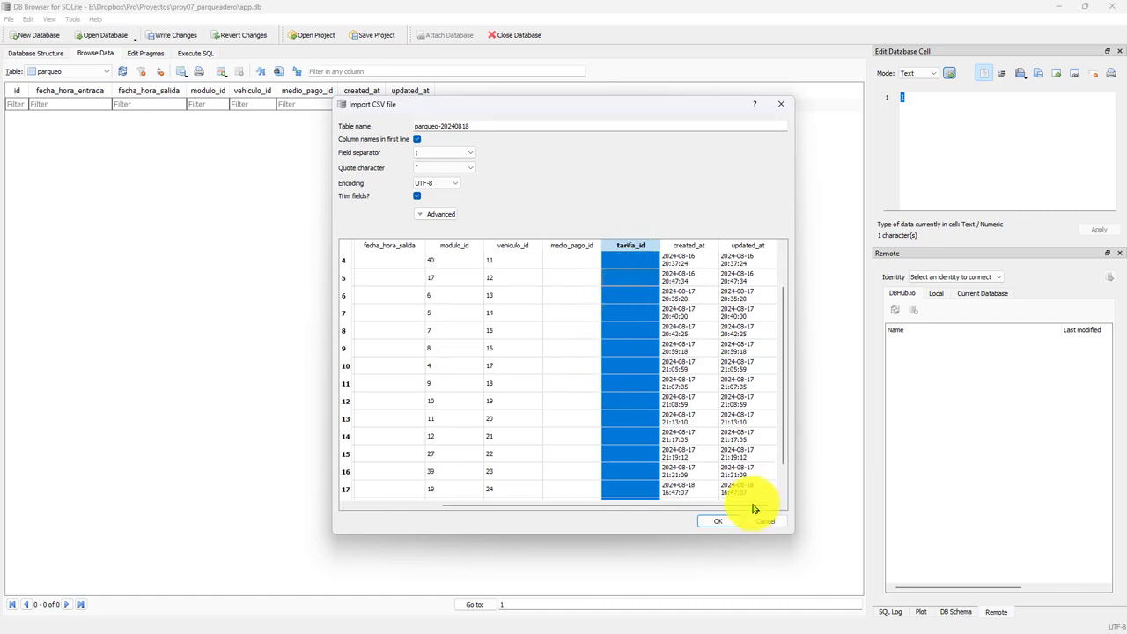
left_click(778, 520)
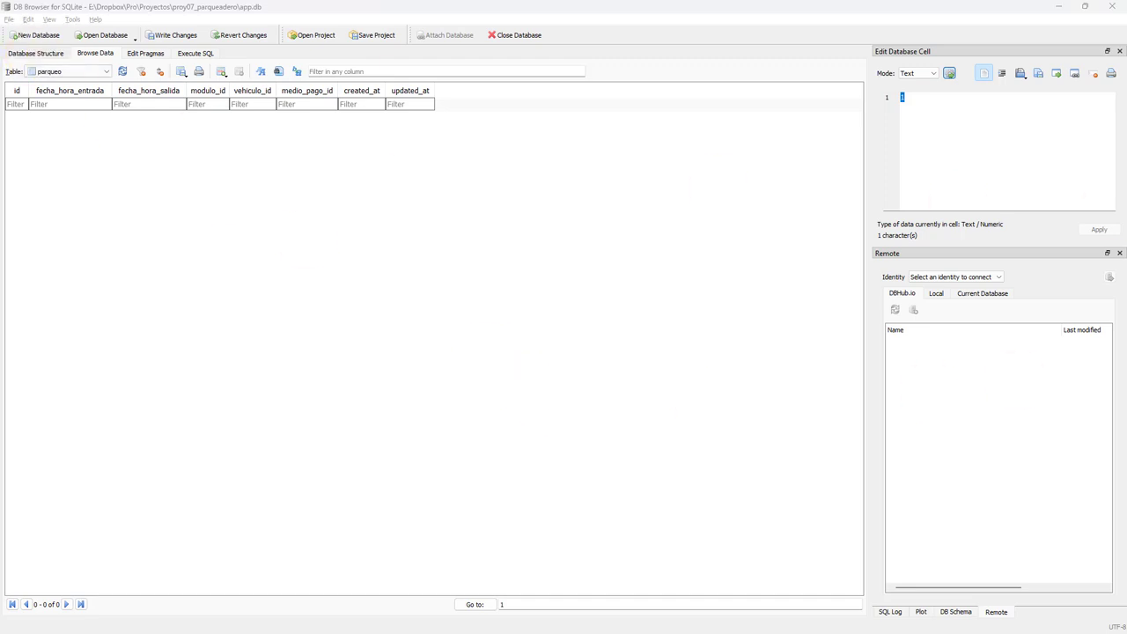
Step: Switch to VS Code, open parqueo-20240818.csv from the recursos folder, and hide the terminal to see all its lines
key("alt+Tab")
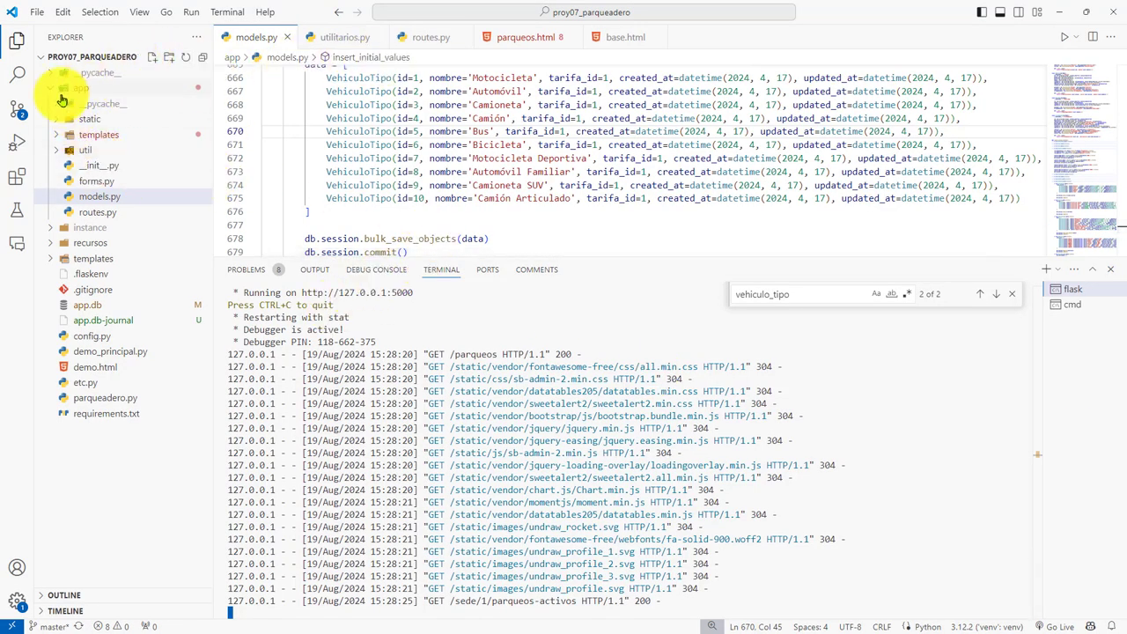
left_click(98, 243)
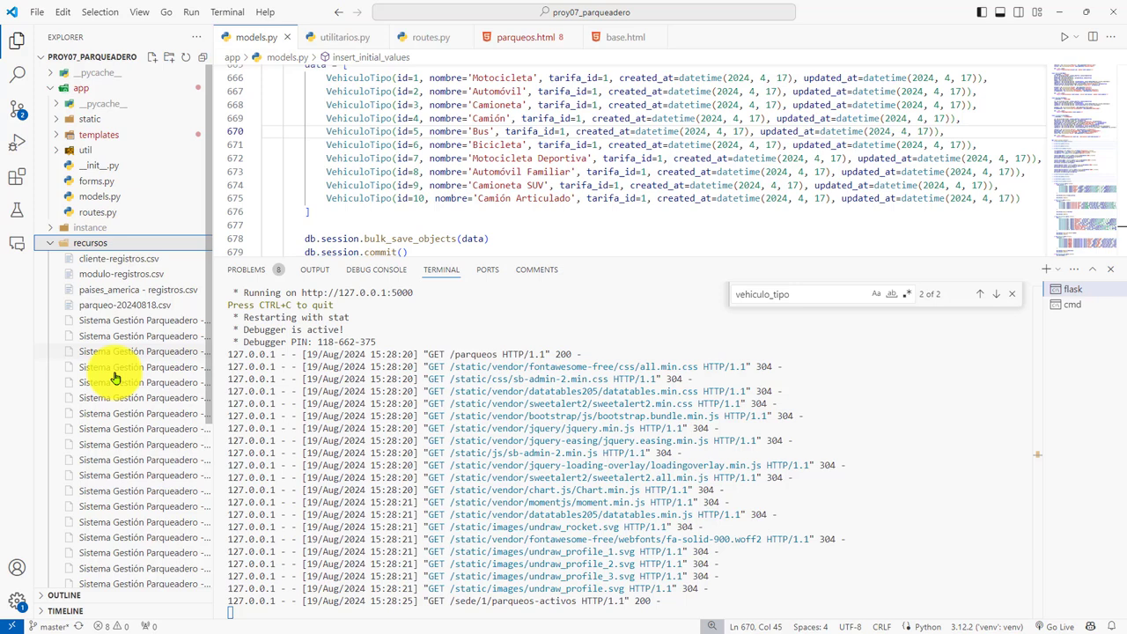
left_click(126, 307)
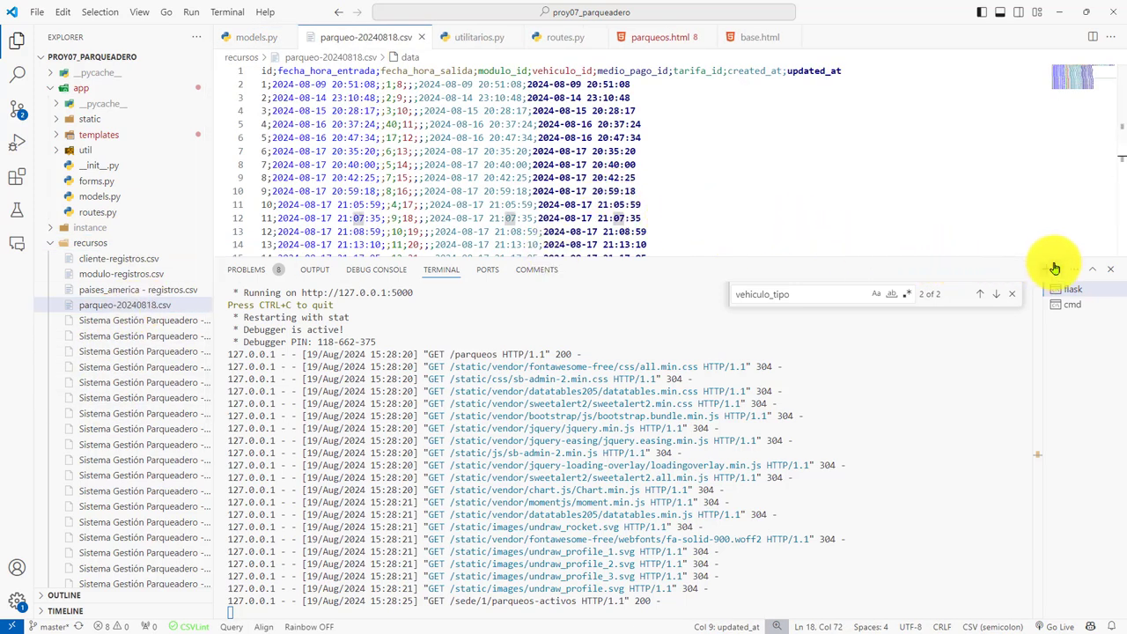
left_click(976, 223)
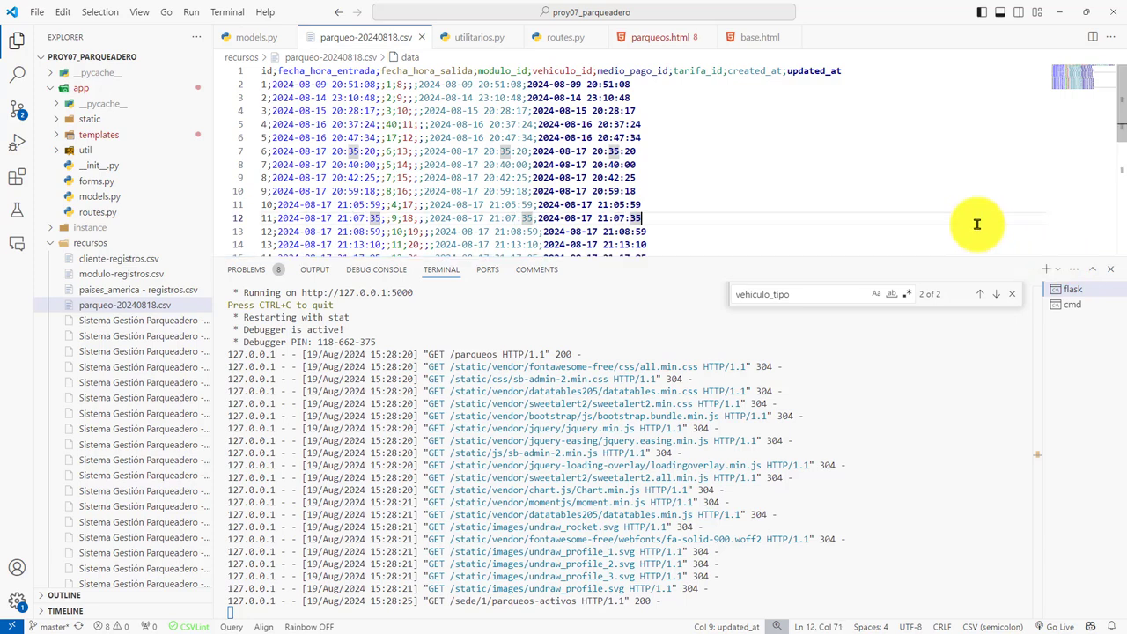
key("ctrl+j")
left_click(656, 258)
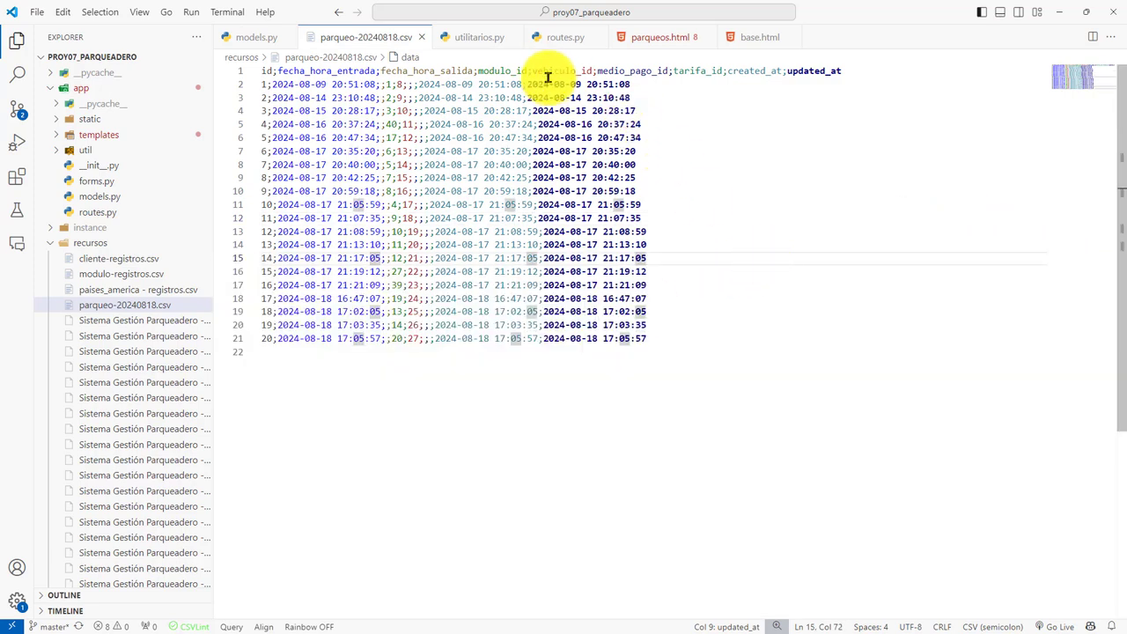
Step: Delete the tarifa_id column name and its semicolon from the header line of the CSV
double_click(694, 70)
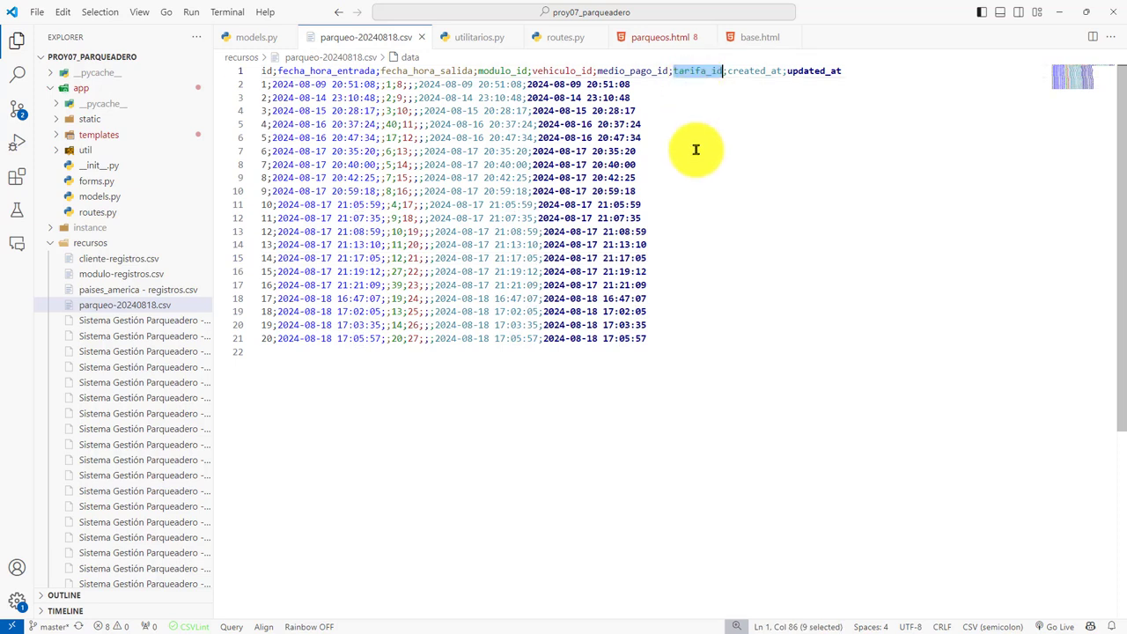
key("BackSpace")
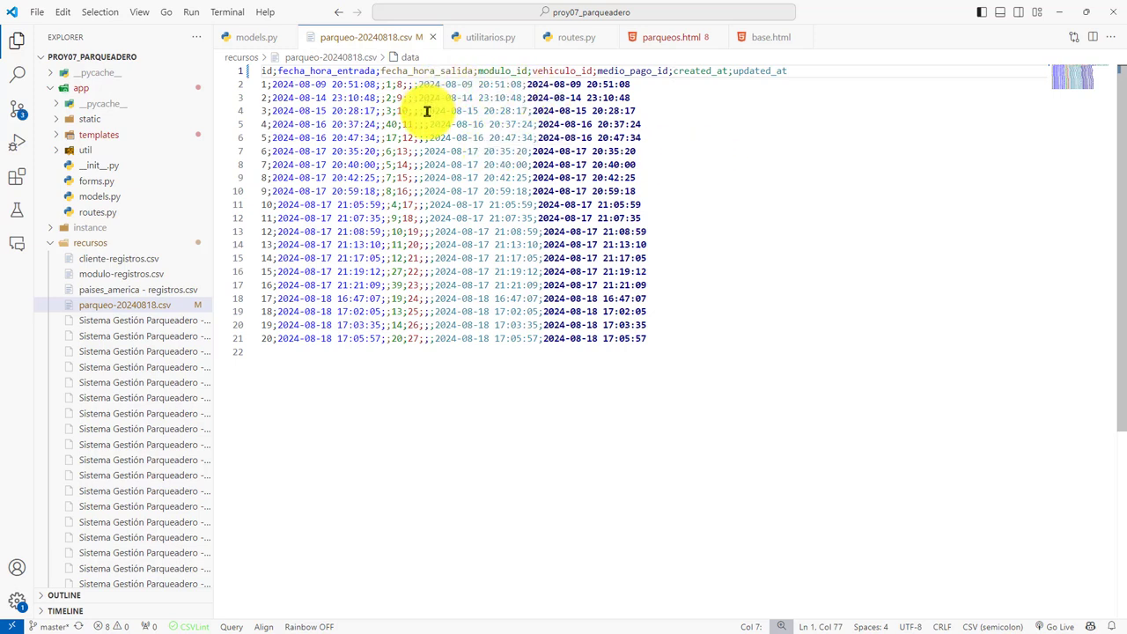
left_click(630, 98)
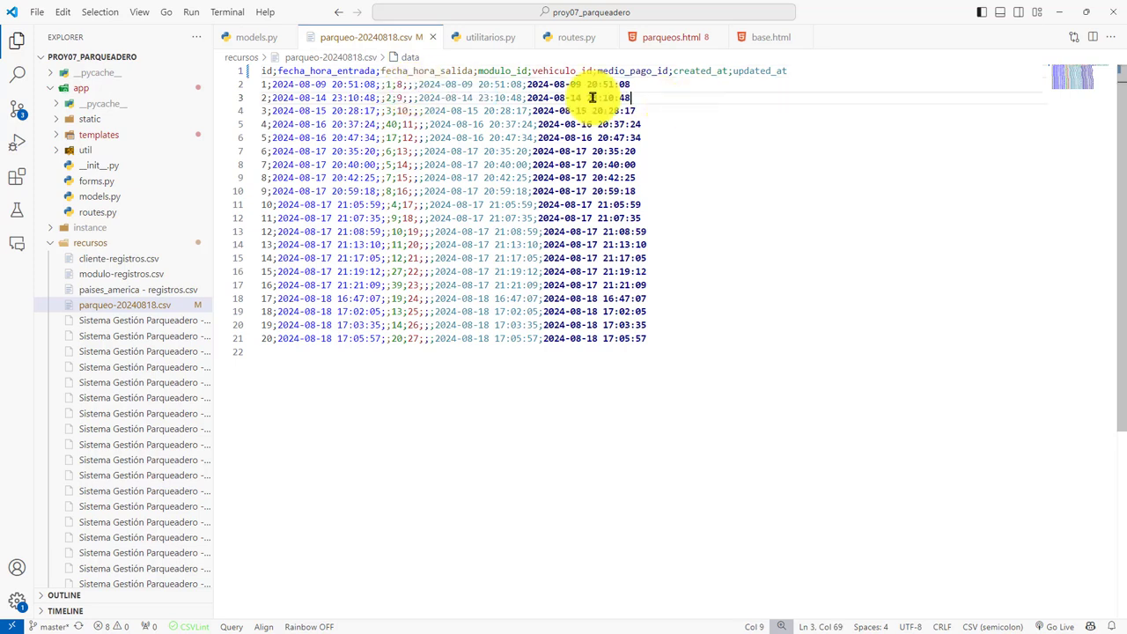
left_click(408, 84)
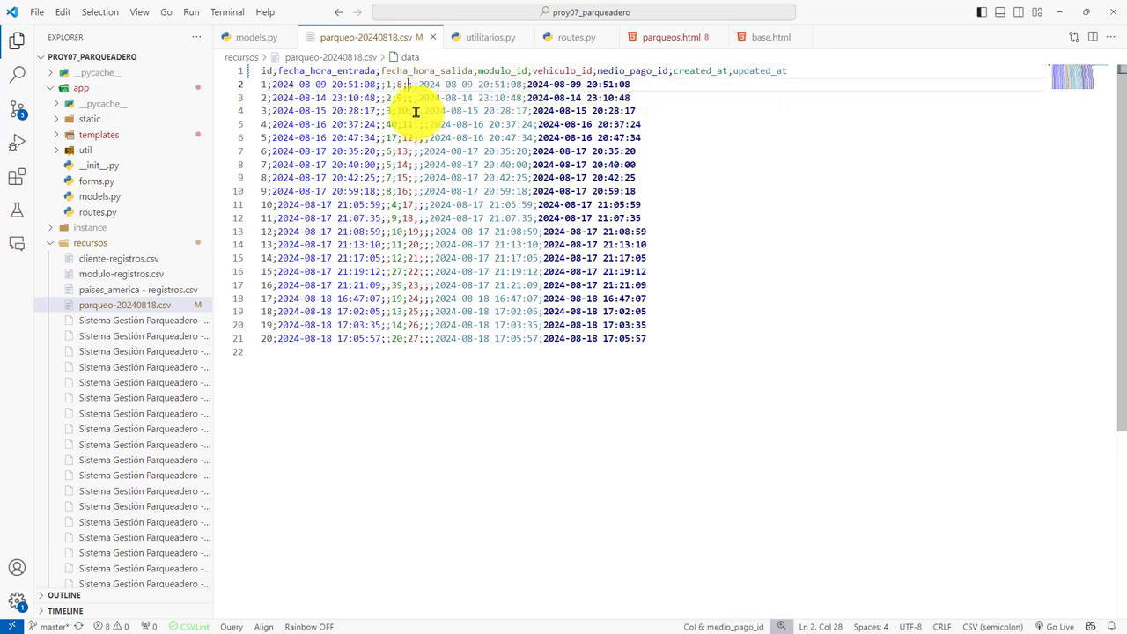
key("Delete")
key("ctrl+z")
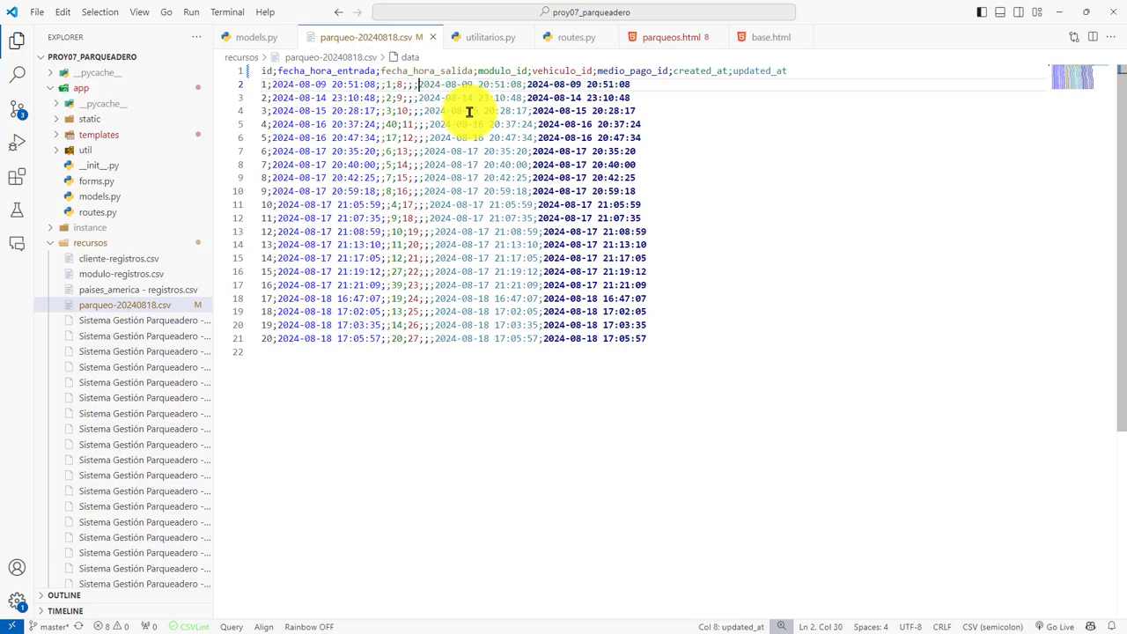
Step: Replace every triple semicolon ";;;" in the CSV records with ";;" to drop the empty tarifa_id field
key("shift+Left")
key("shift+Left")
key("shift+Left")
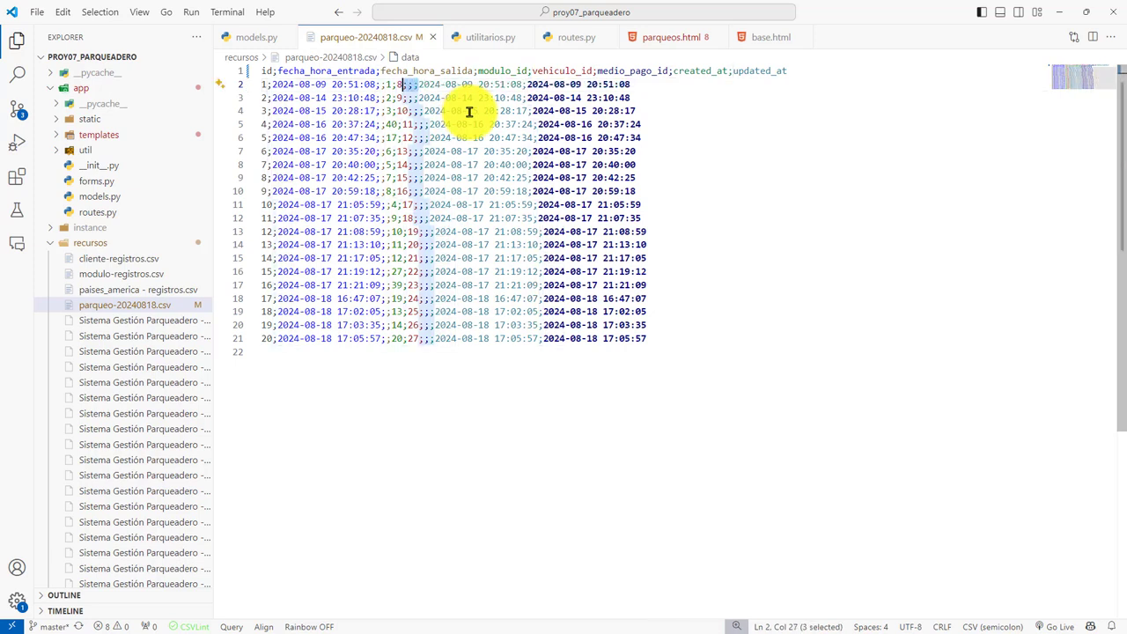
key("ctrl+h")
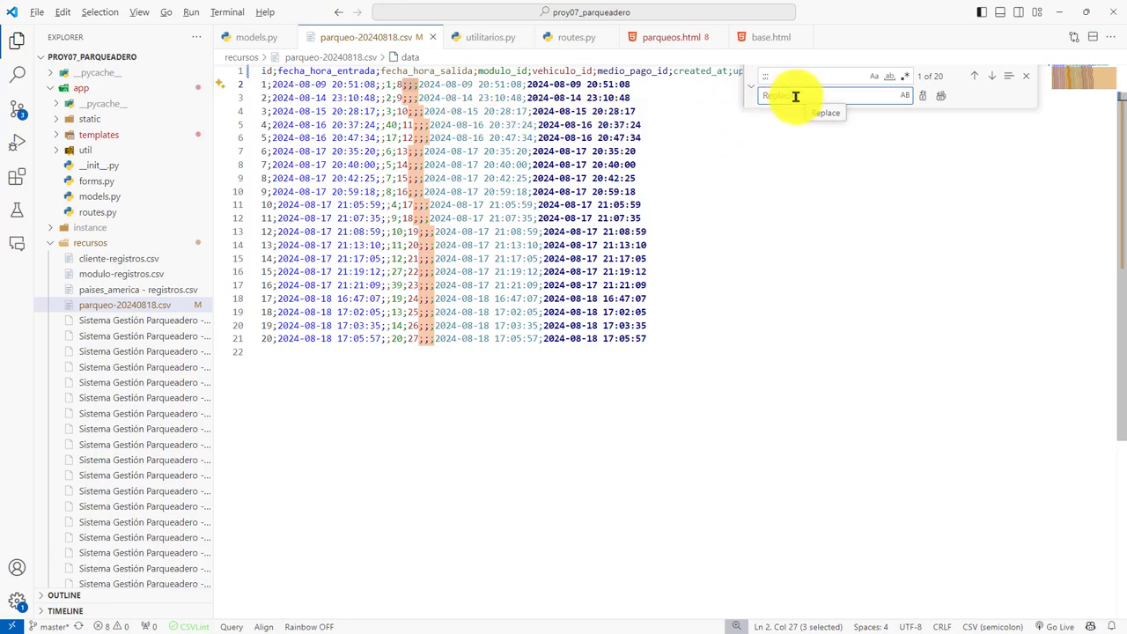
left_click(940, 95)
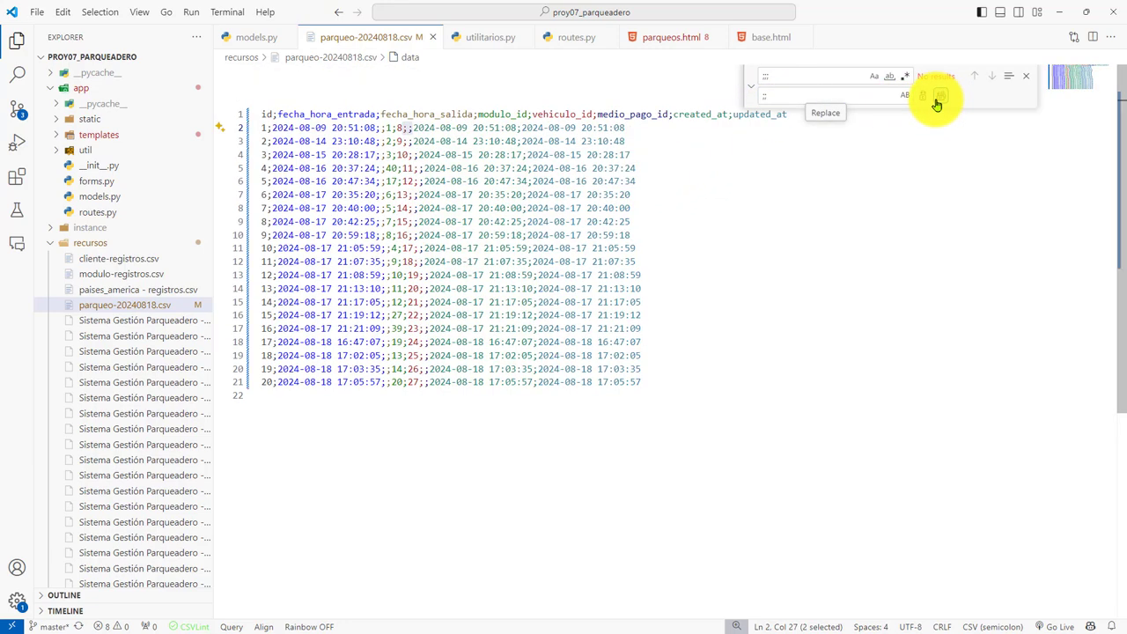
key("Escape")
left_click(802, 340)
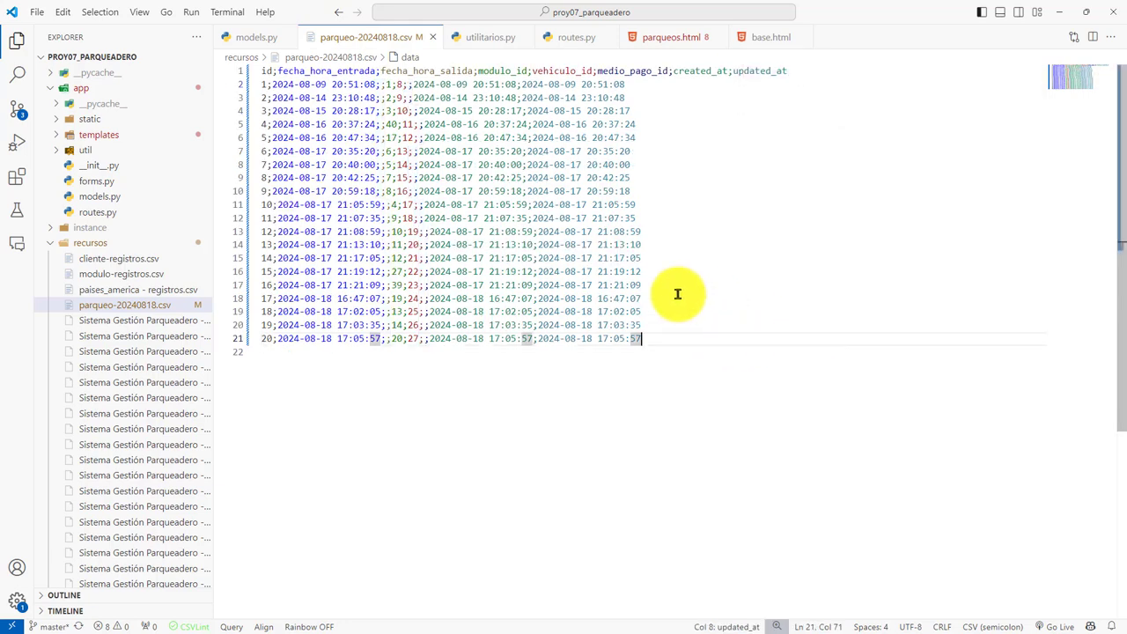
left_click(440, 403)
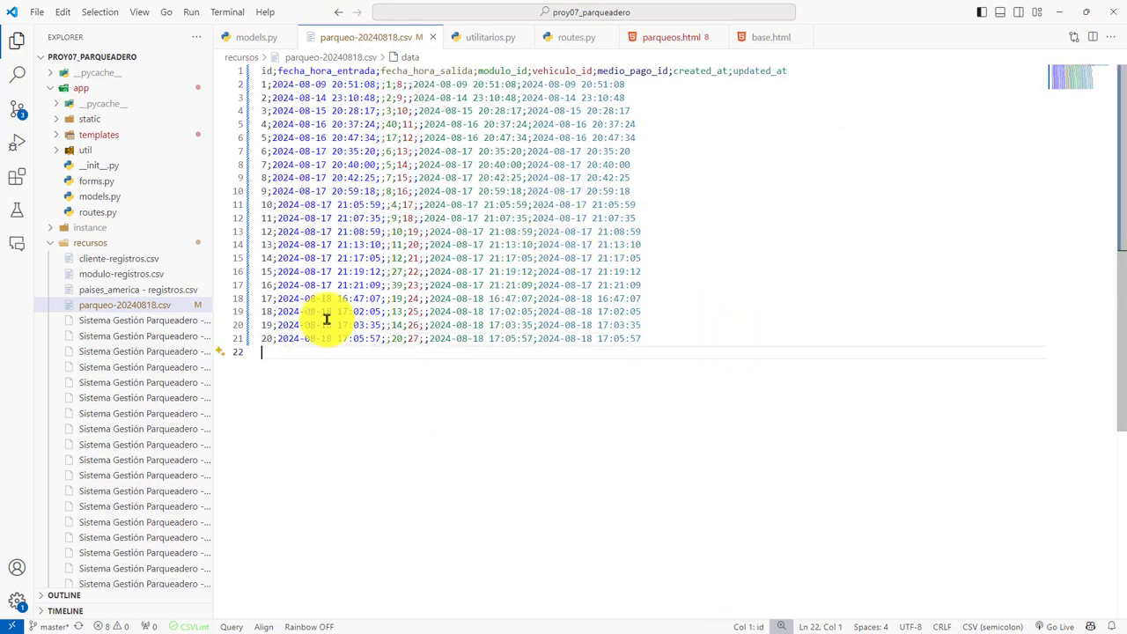
Step: Stage parqueo-20240818.csv and commit it with the message "Ajuste sobre el archivo CSV que contiene datos para la tabla parqueo"
left_click(17, 108)
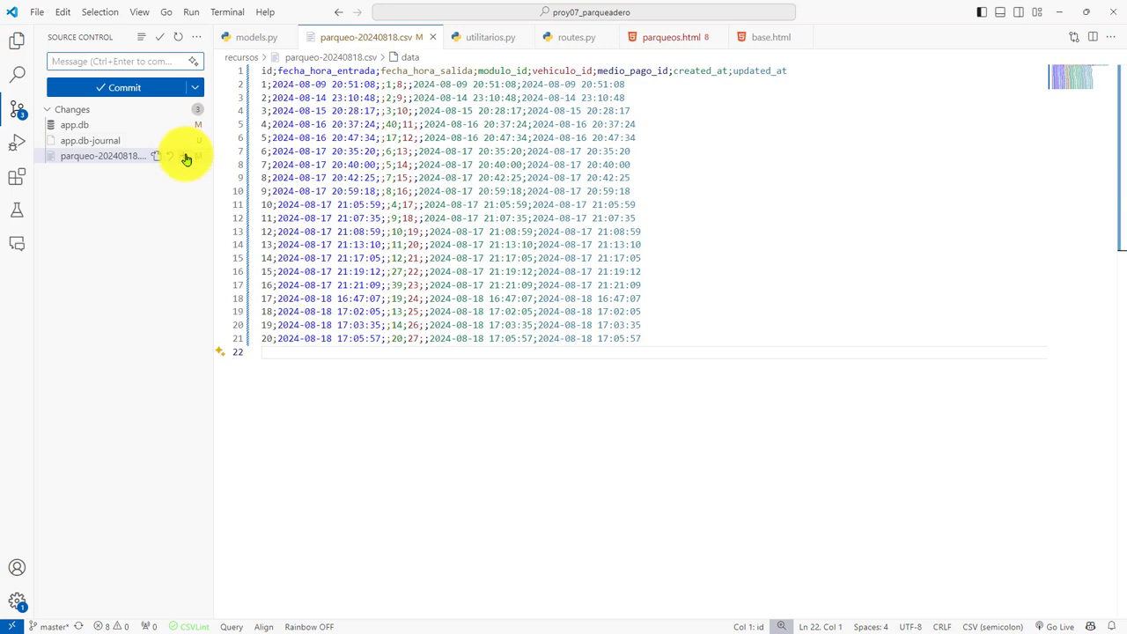
left_click(183, 155)
left_click(171, 62)
type("A")
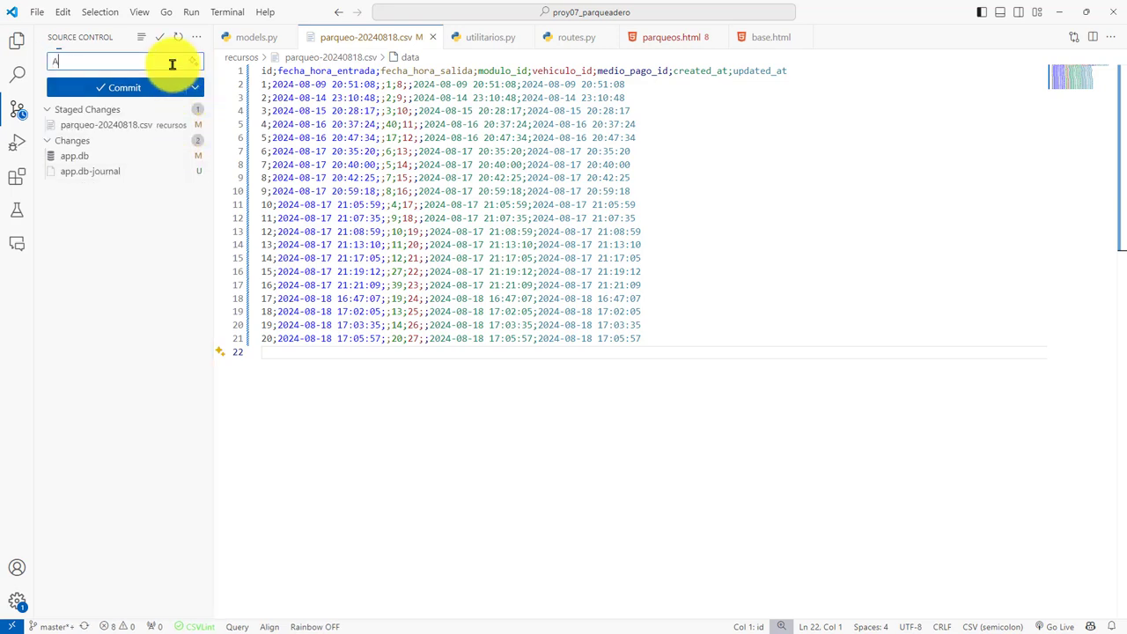
type("juste sobre el archivo C")
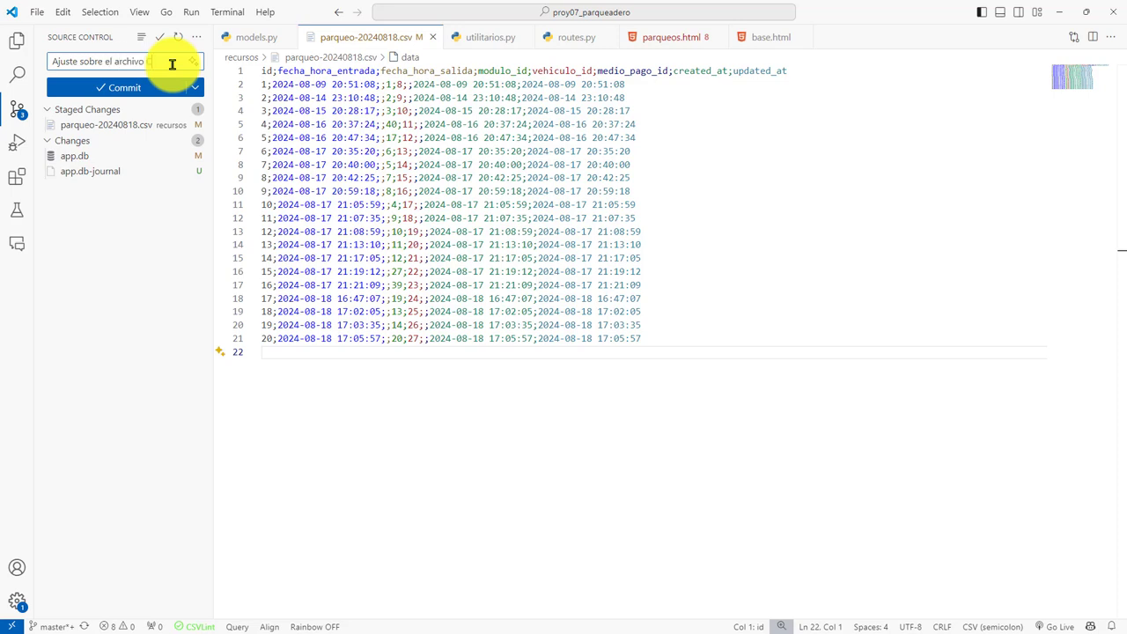
type("que contien")
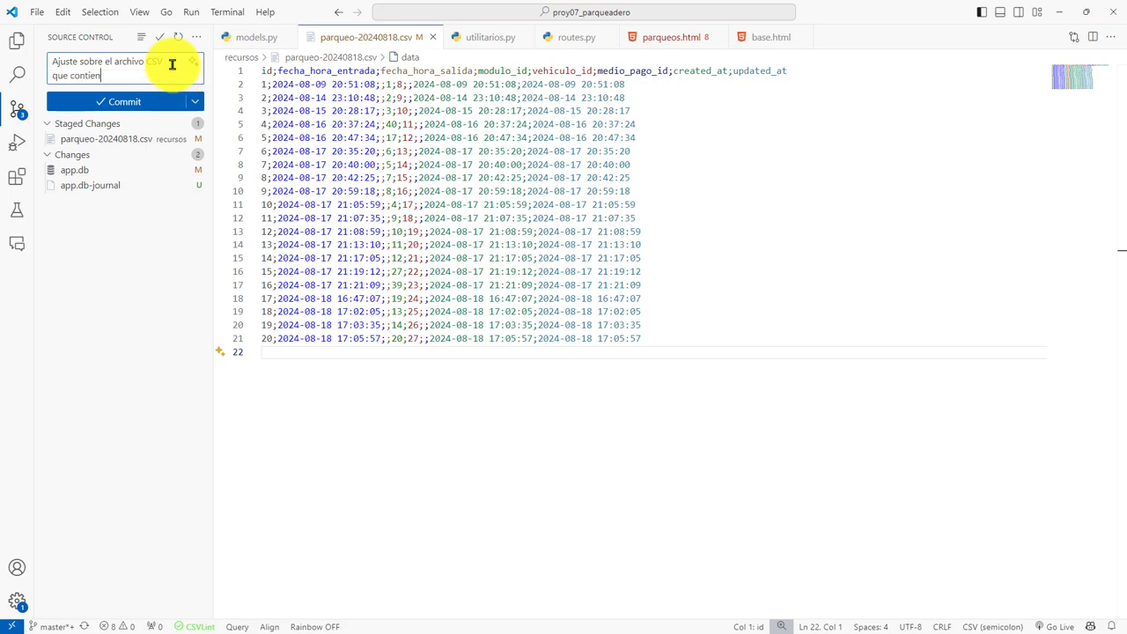
type("e datos para la tabla parqueo")
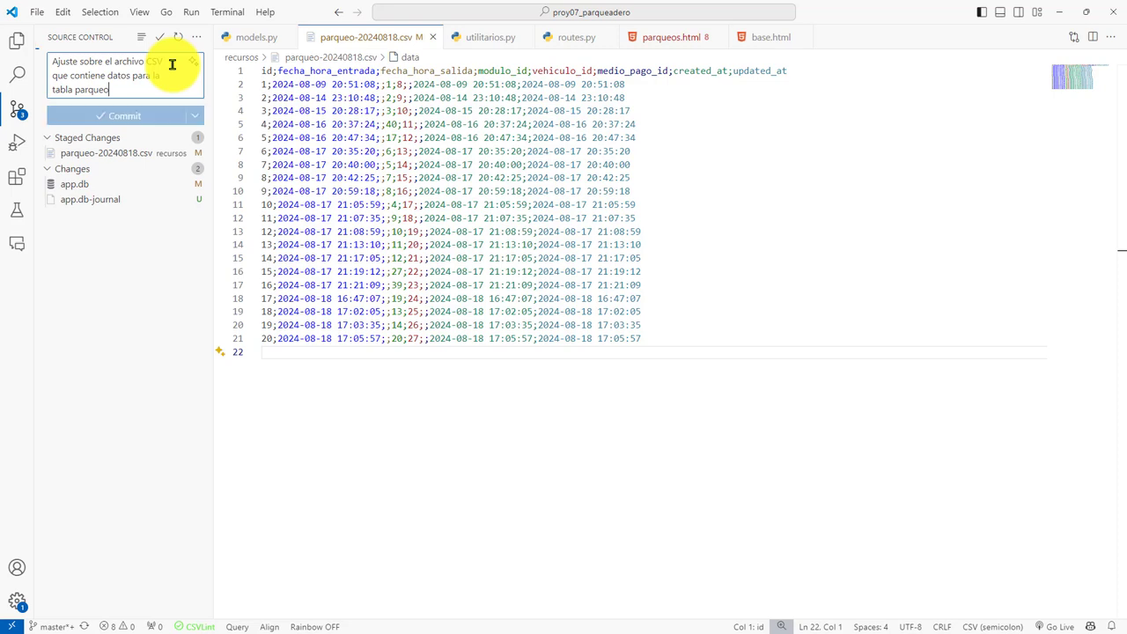
key("ctrl+Return")
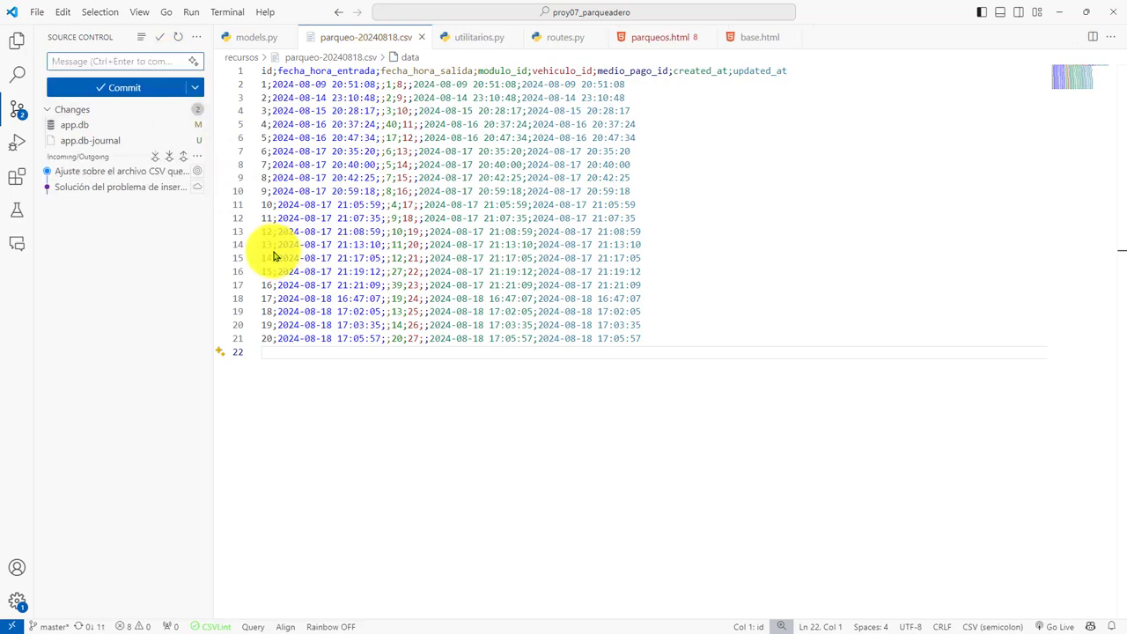
left_click(440, 423)
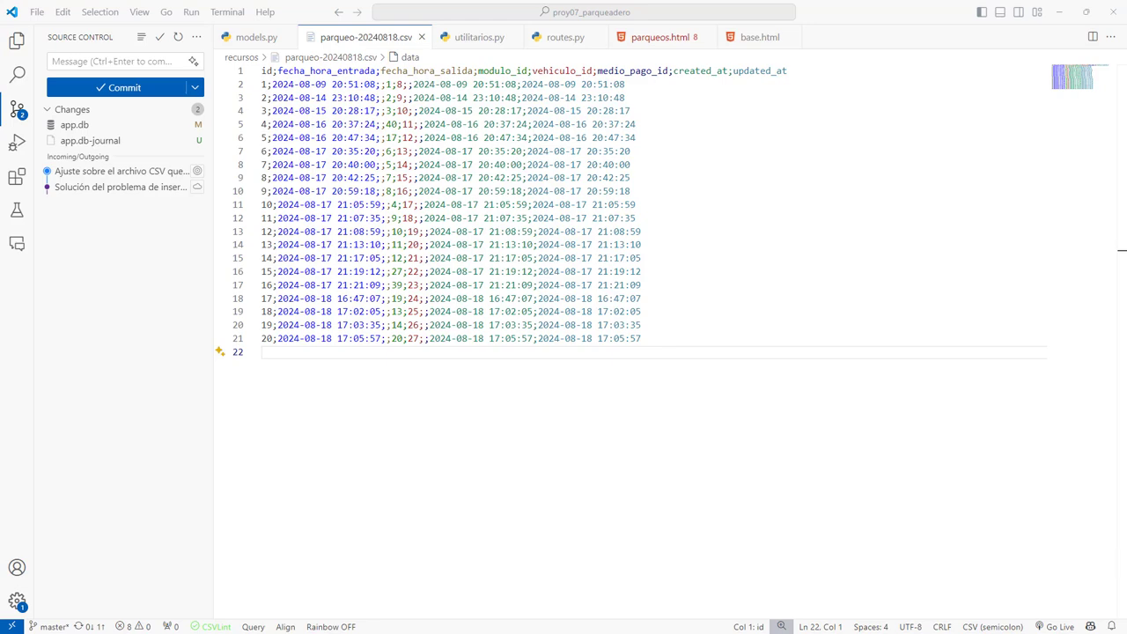
left_click(270, 371)
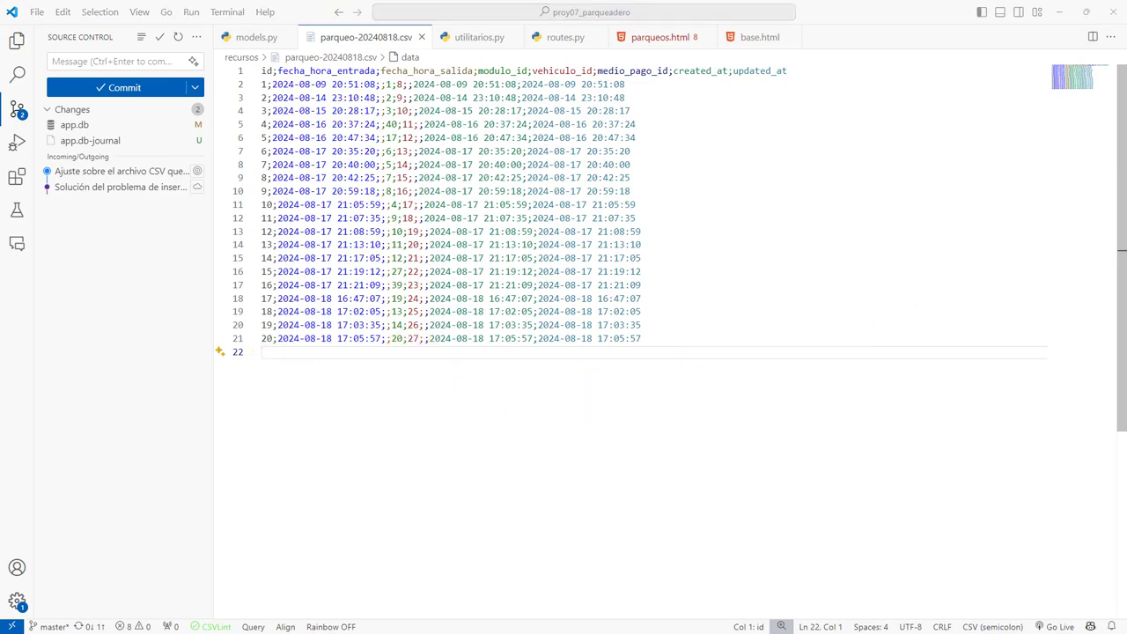
Step: Switch to DB Browser for SQLite and try to import the parqueo-20240818 CSV from recursos under its default table name
key("alt+Tab")
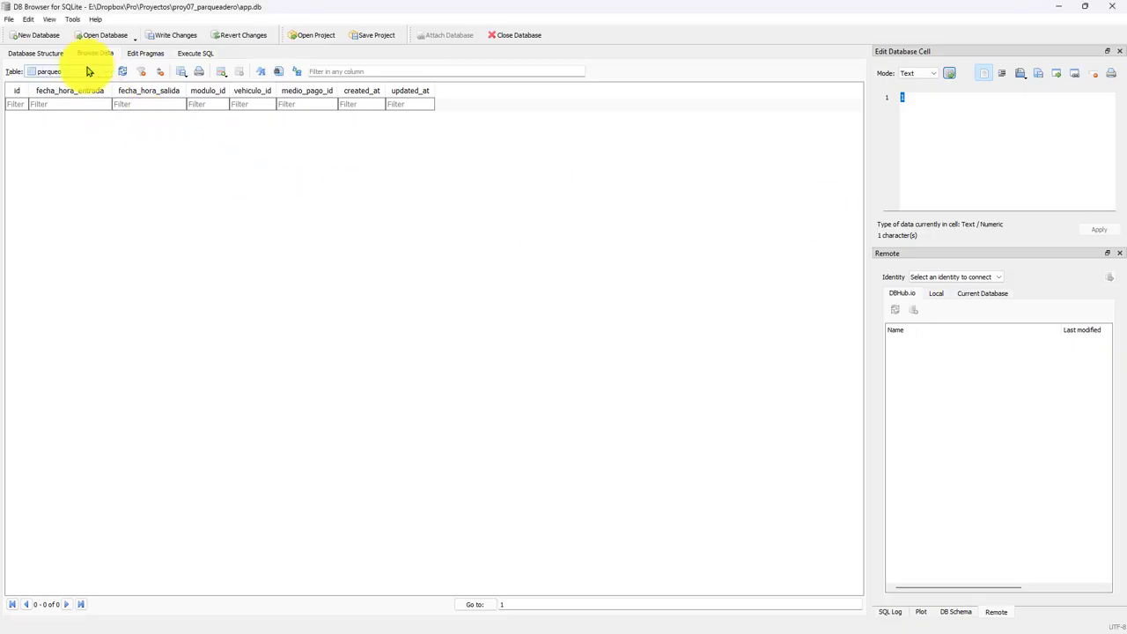
left_click(9, 19)
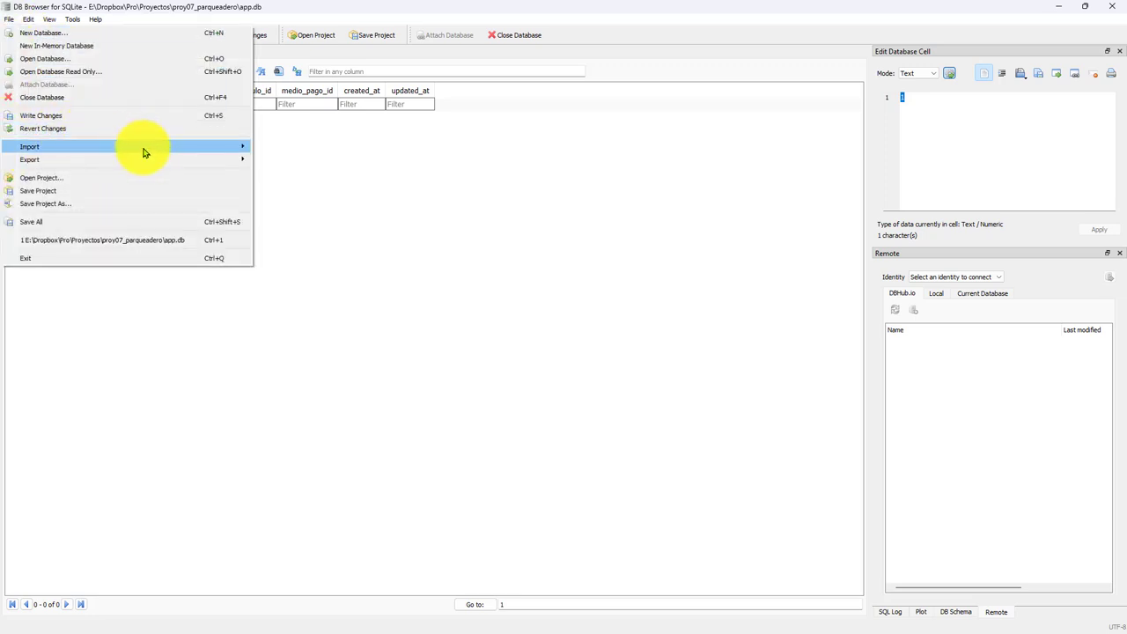
mouse_move(144, 147)
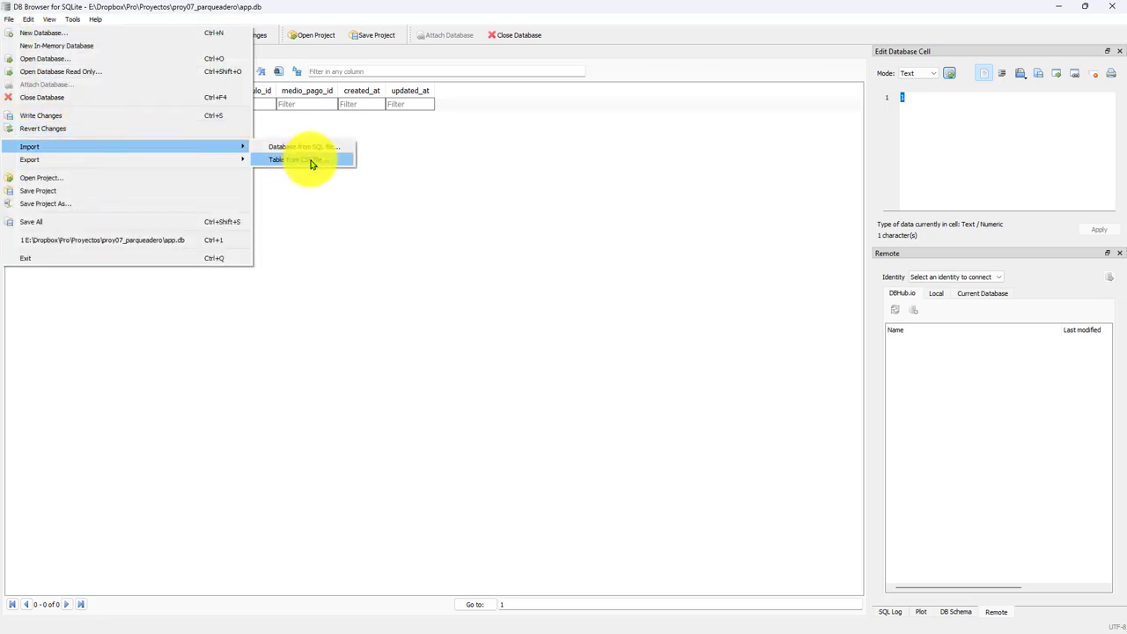
left_click(310, 161)
left_click(147, 158)
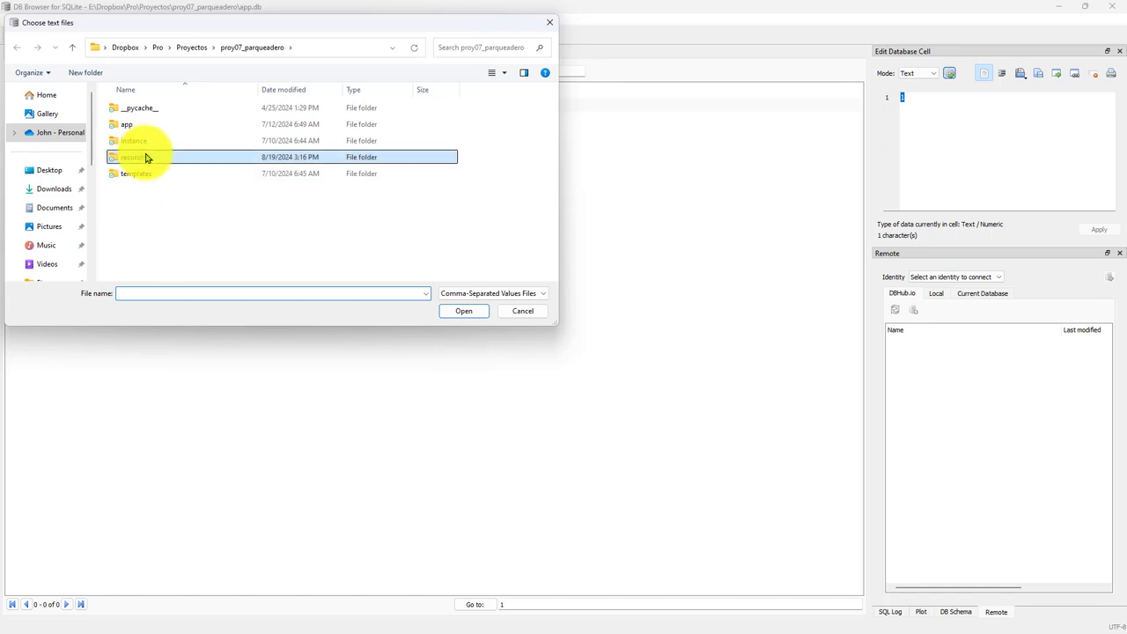
double_click(147, 157)
double_click(327, 114)
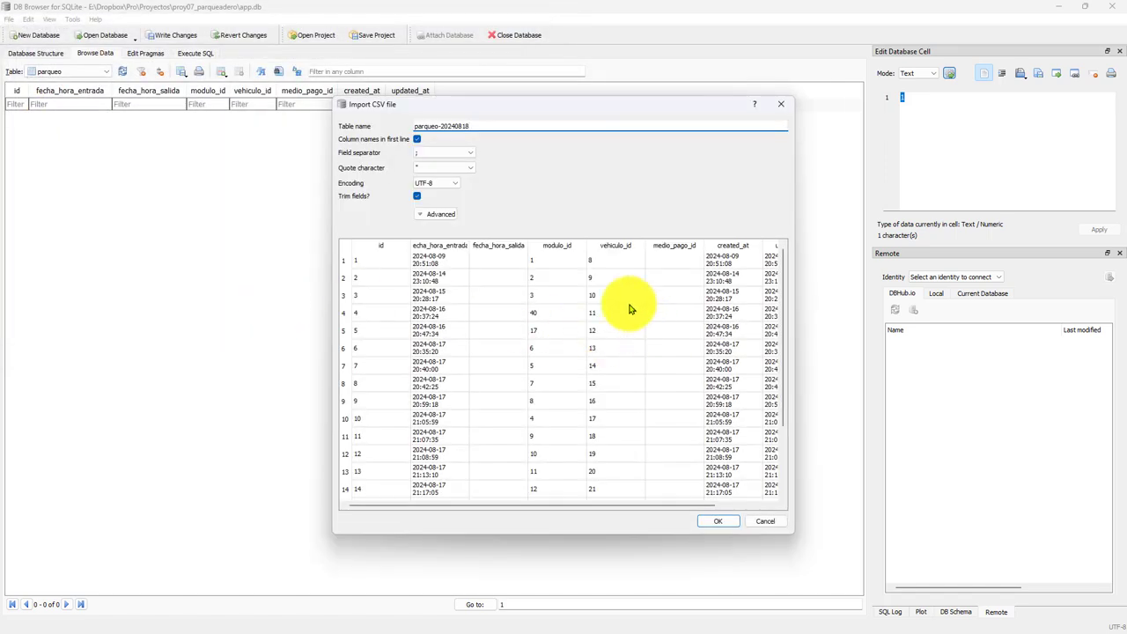
left_click_drag(648, 506, 503, 510)
left_click(717, 520)
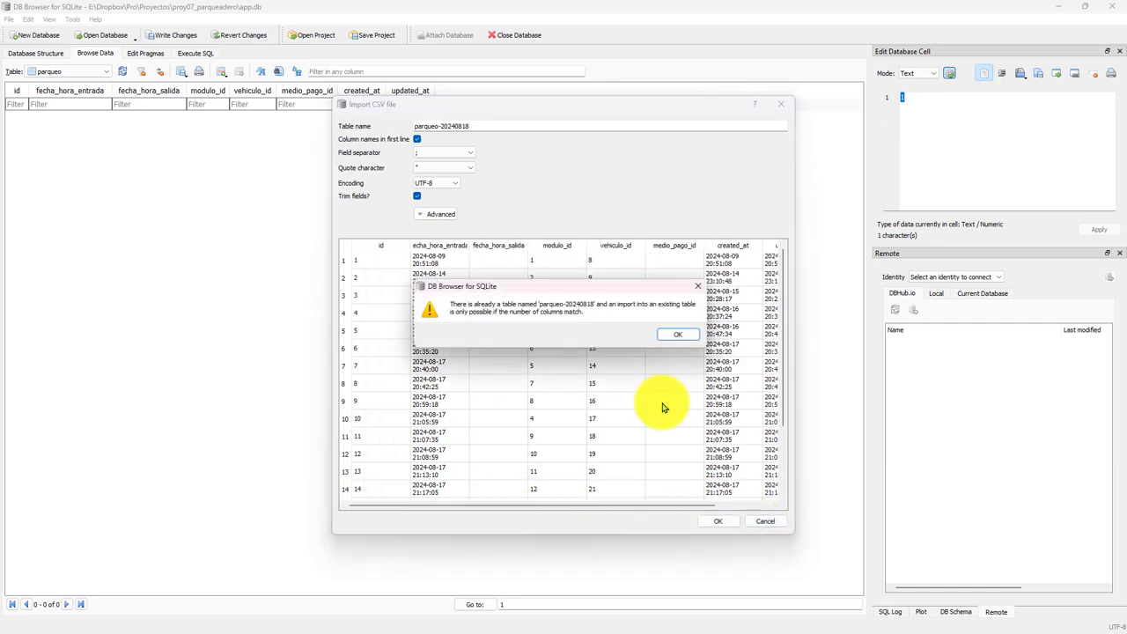
left_click(680, 336)
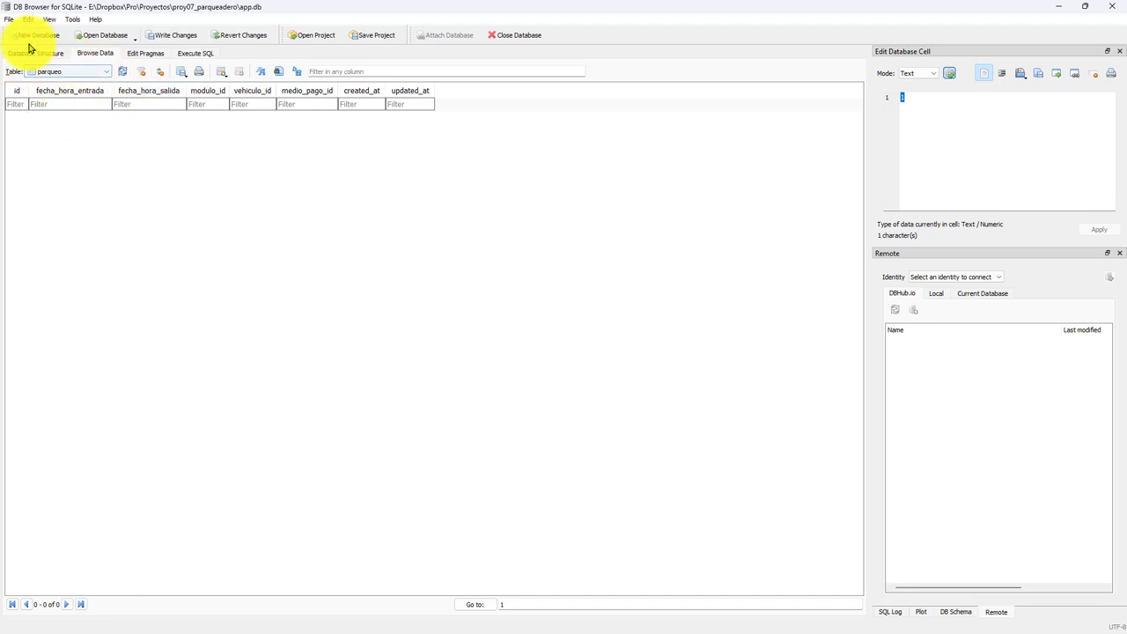
Step: Try to import parqueo-20240818 from recursos into the existing parqueo table, using "parqueo" as the table name and accepting the import for all
left_click(9, 19)
mouse_move(98, 147)
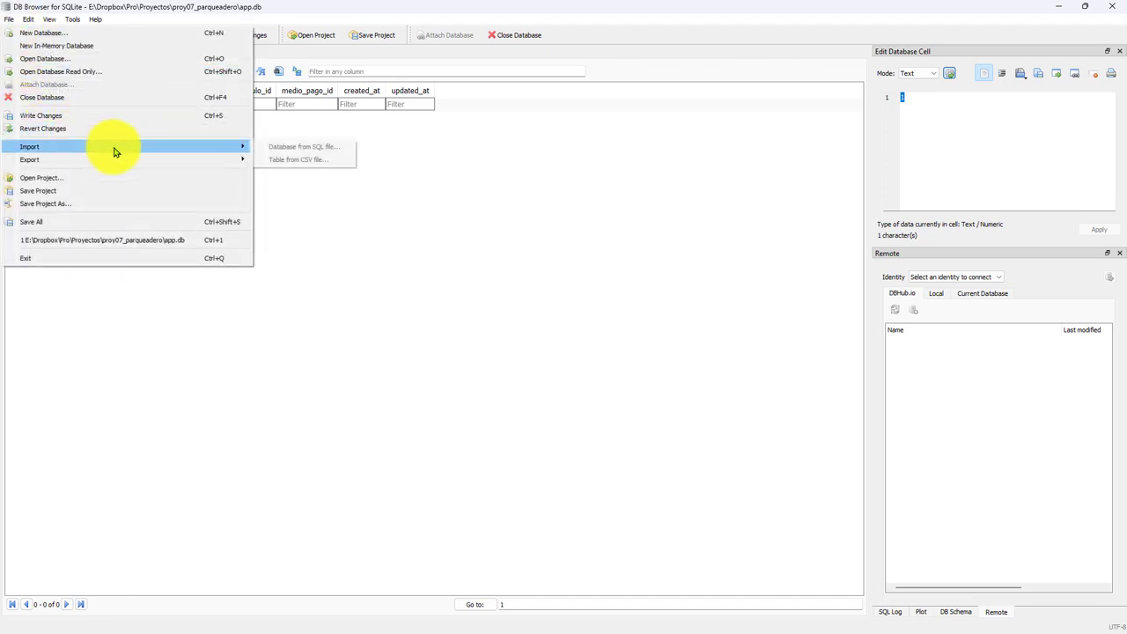
left_click(297, 161)
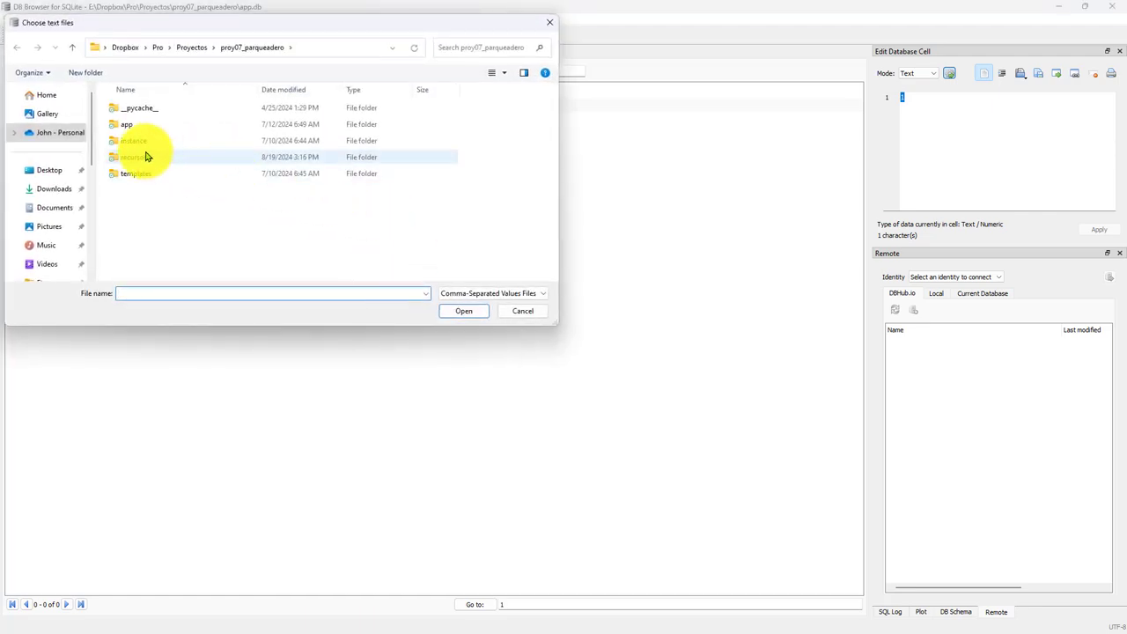
double_click(132, 160)
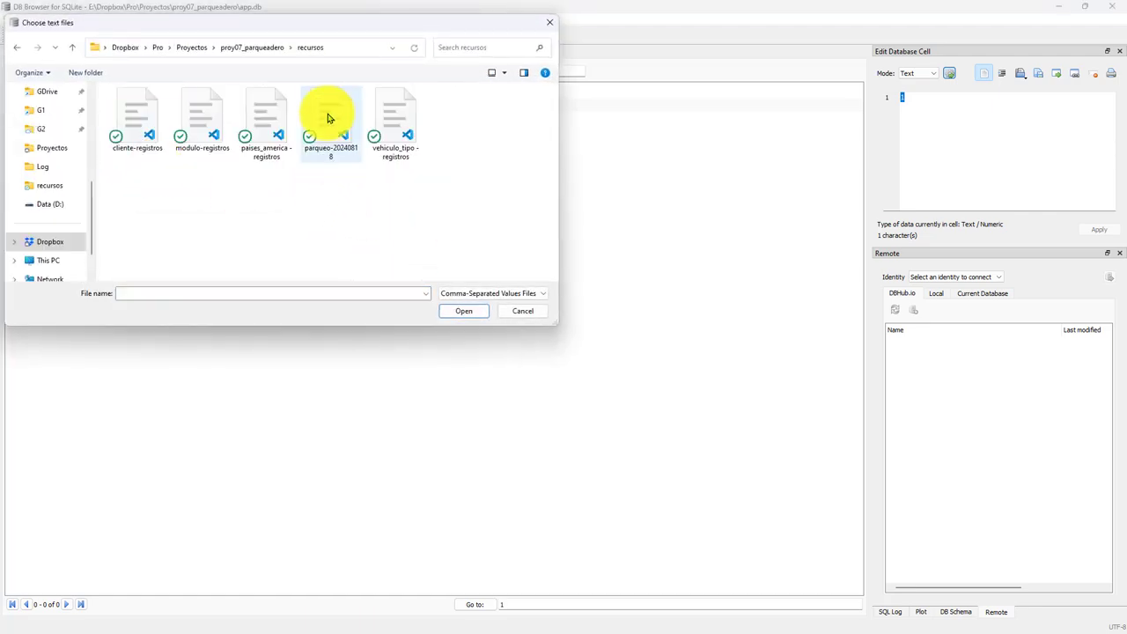
double_click(324, 117)
double_click(540, 128)
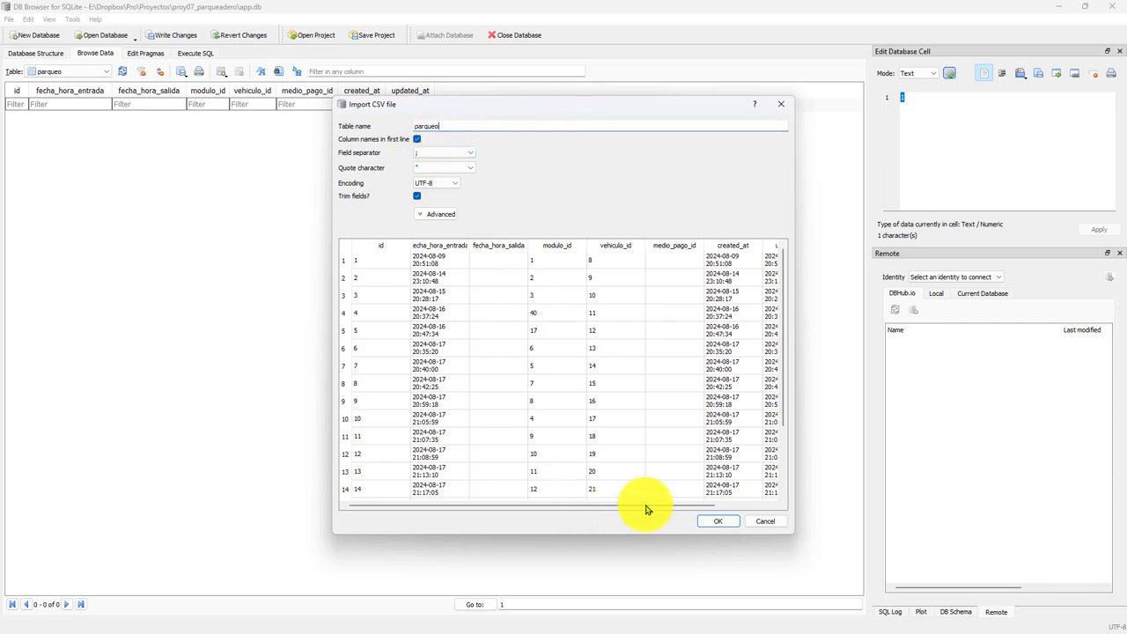
left_click_drag(640, 509, 503, 503)
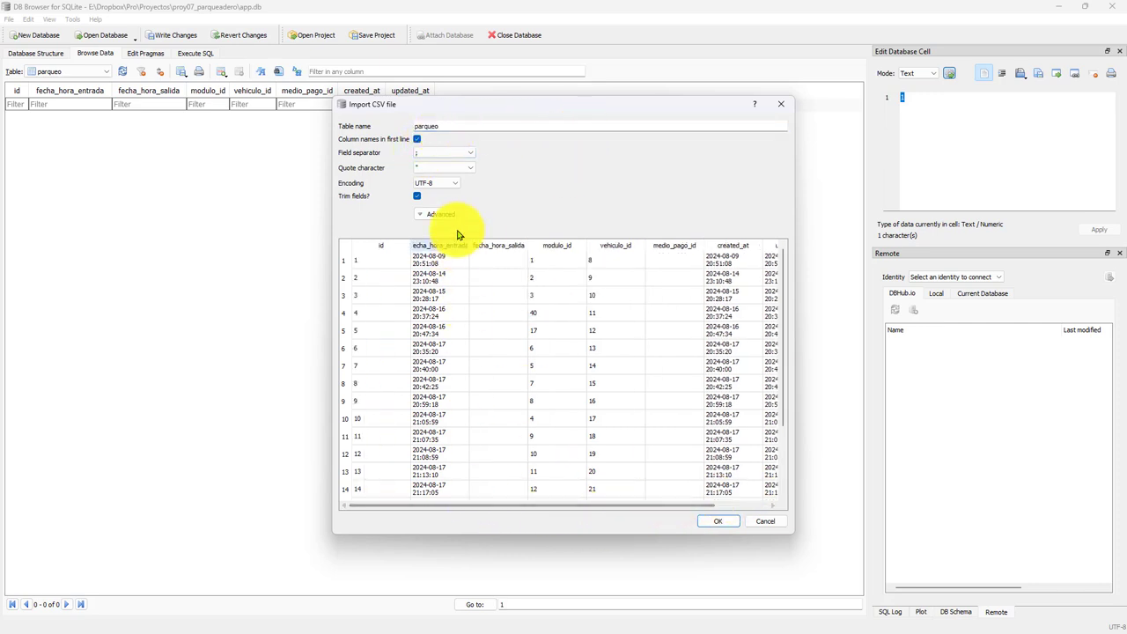
left_click(443, 167)
left_click(718, 520)
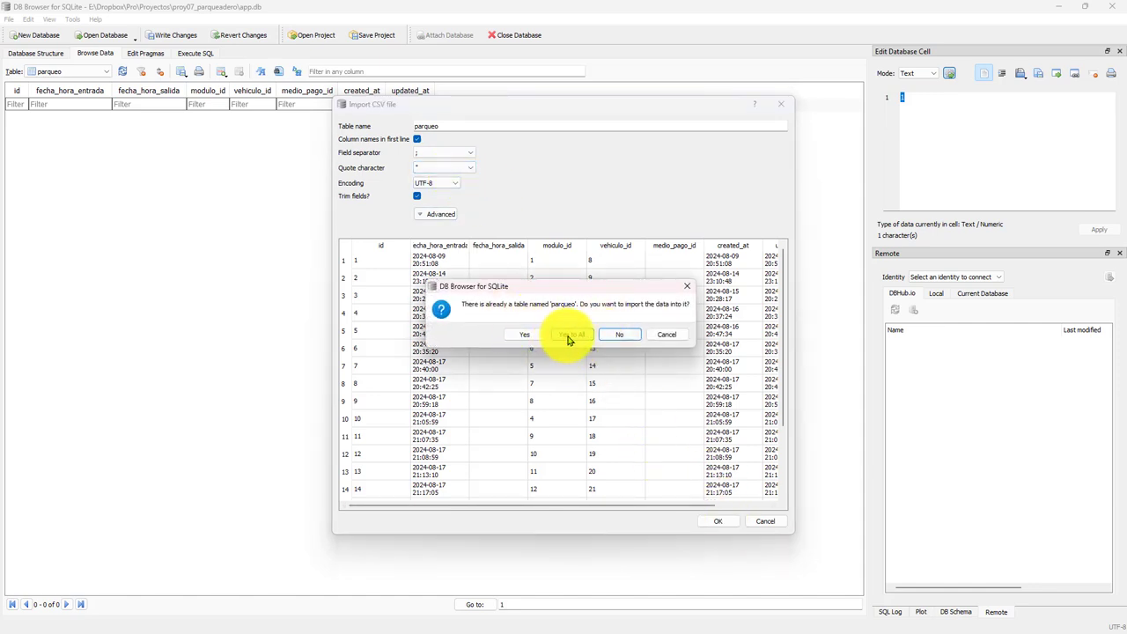
left_click(570, 336)
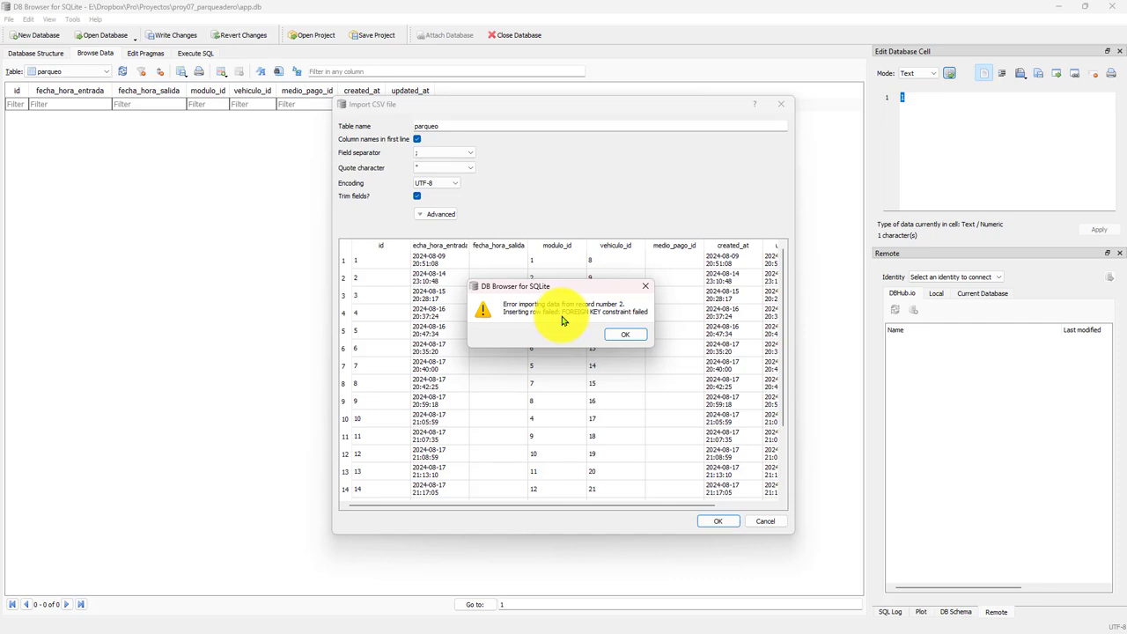
left_click(625, 335)
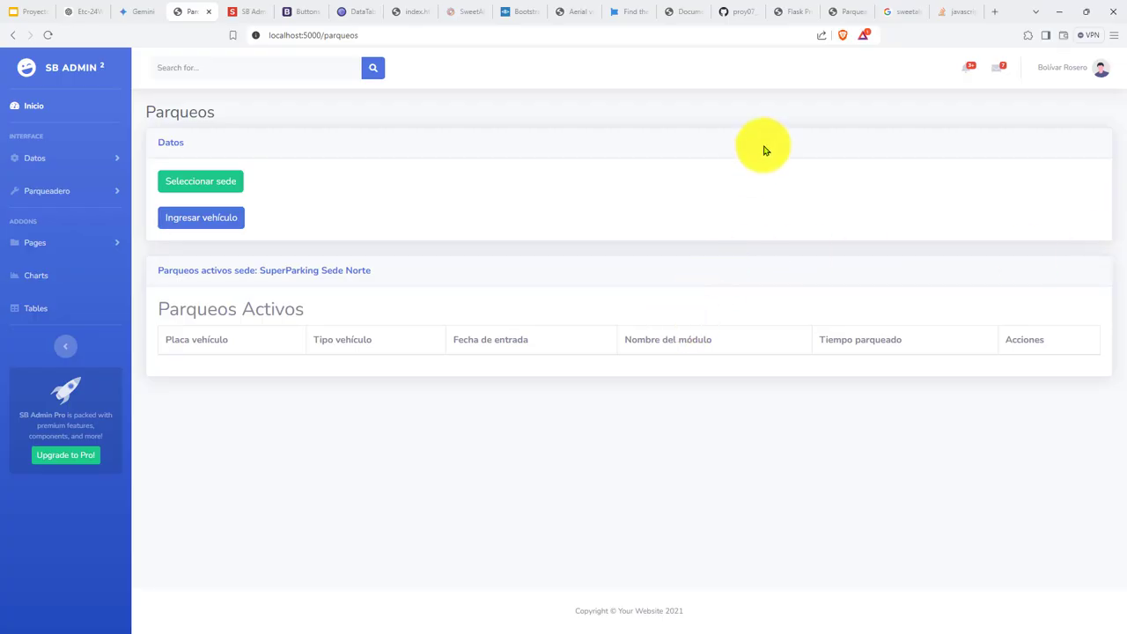
Step: Switch to the browser and open the commit history of the proy07_parqueadero repository on GitHub in a new tab
key("ctrl+t")
type("gi")
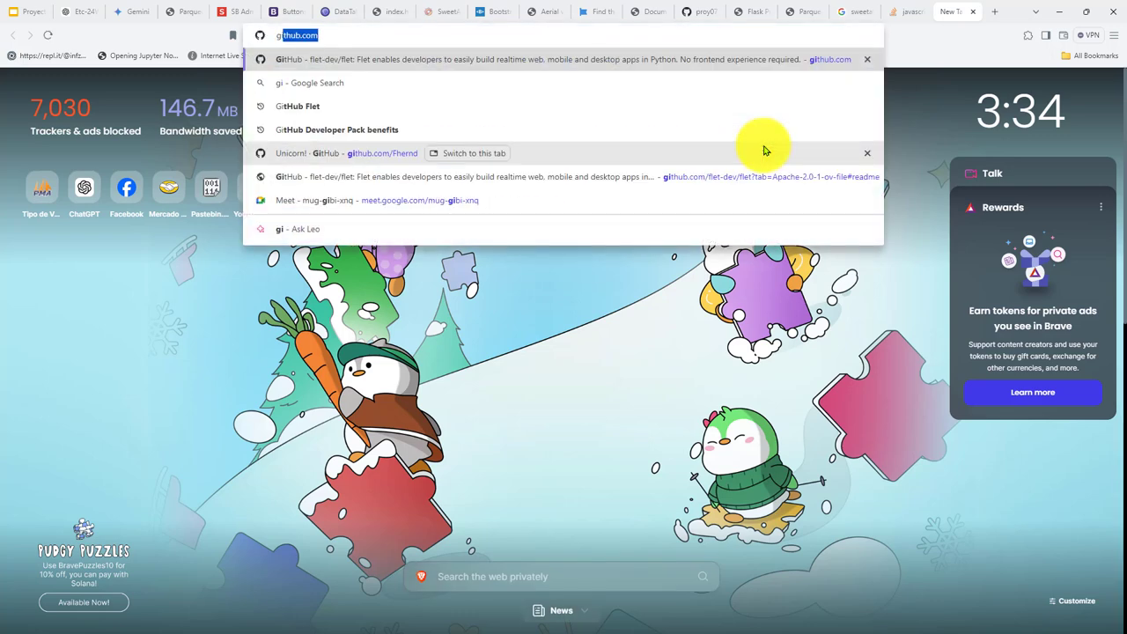
key("Right")
type("/")
key("Down")
key("Down")
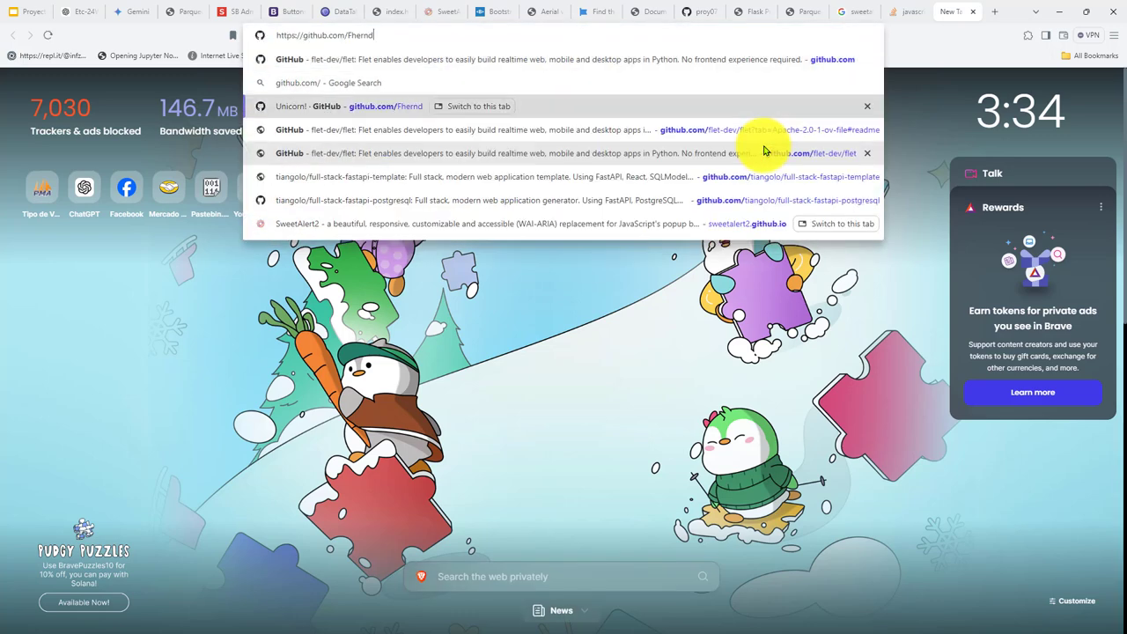
key("Right")
key("Return")
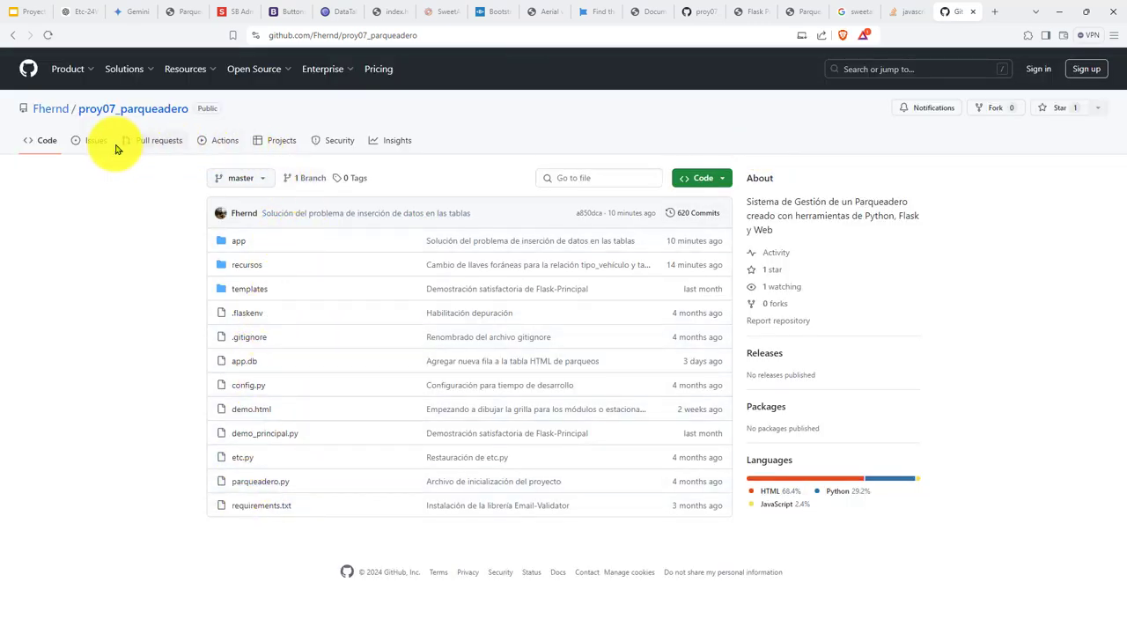
left_click(699, 213)
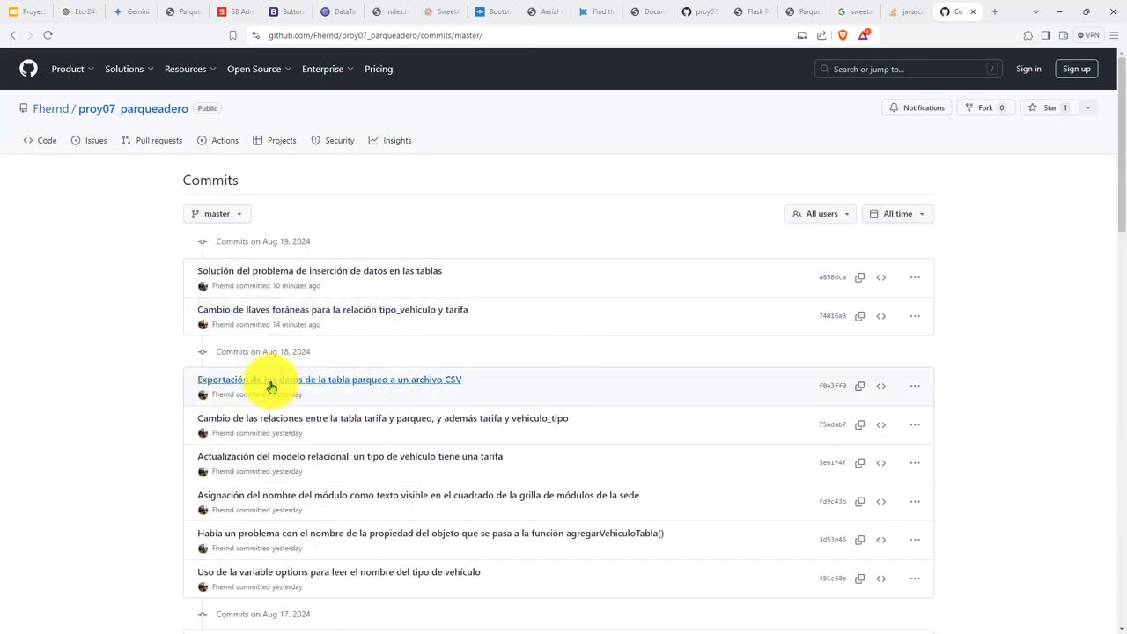
Step: Examine the changed files in the commits about exporting the parqueo table to CSV and changing the tarifa, parqueo and vehiculo_tipo relations
left_click(424, 388)
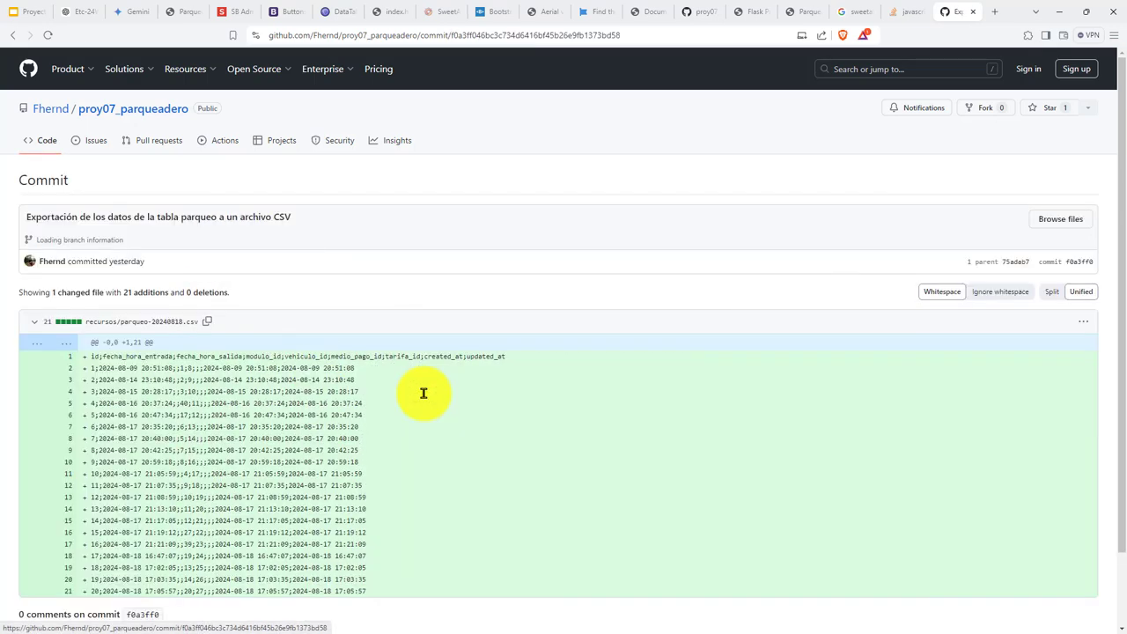
scroll(425, 392, "down", 2)
scroll(366, 433, "up", 2)
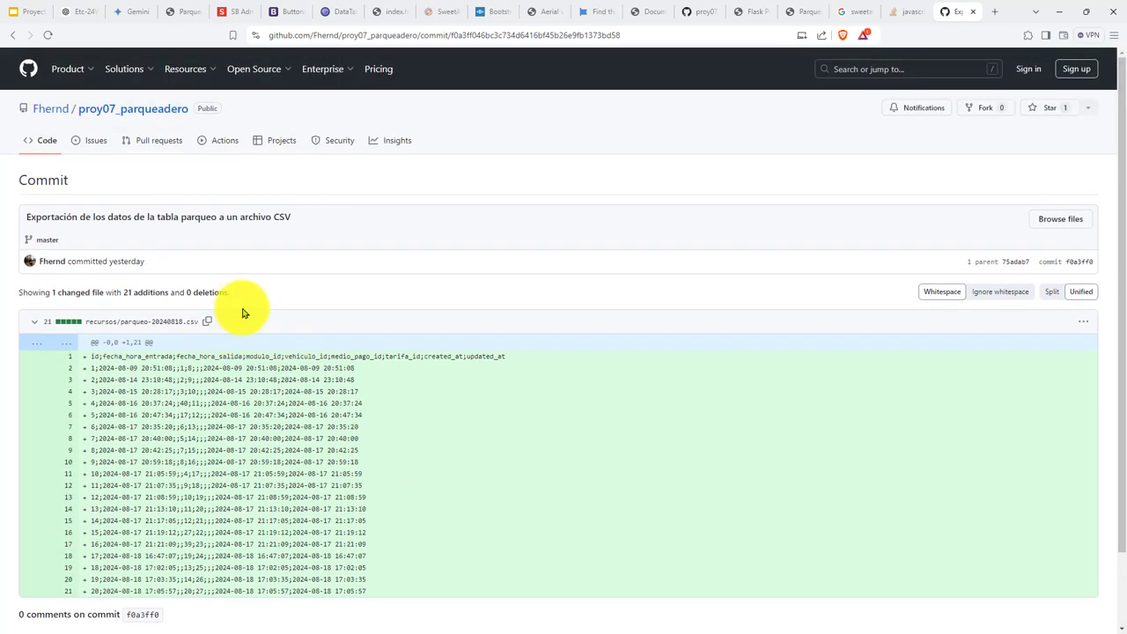
key("alt+Left")
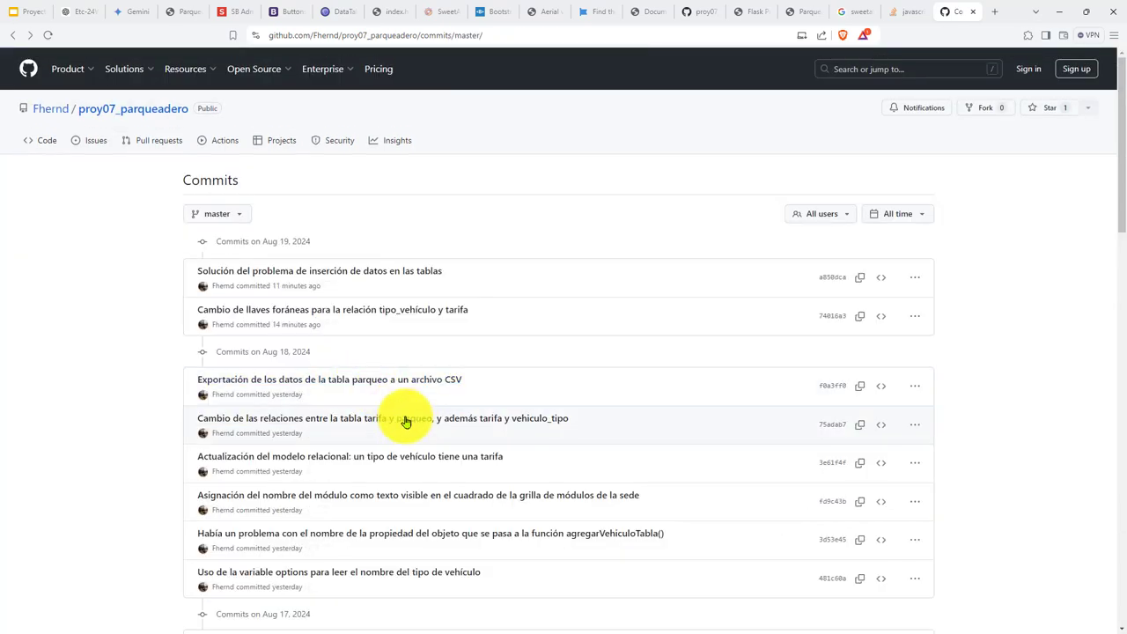
left_click(414, 422)
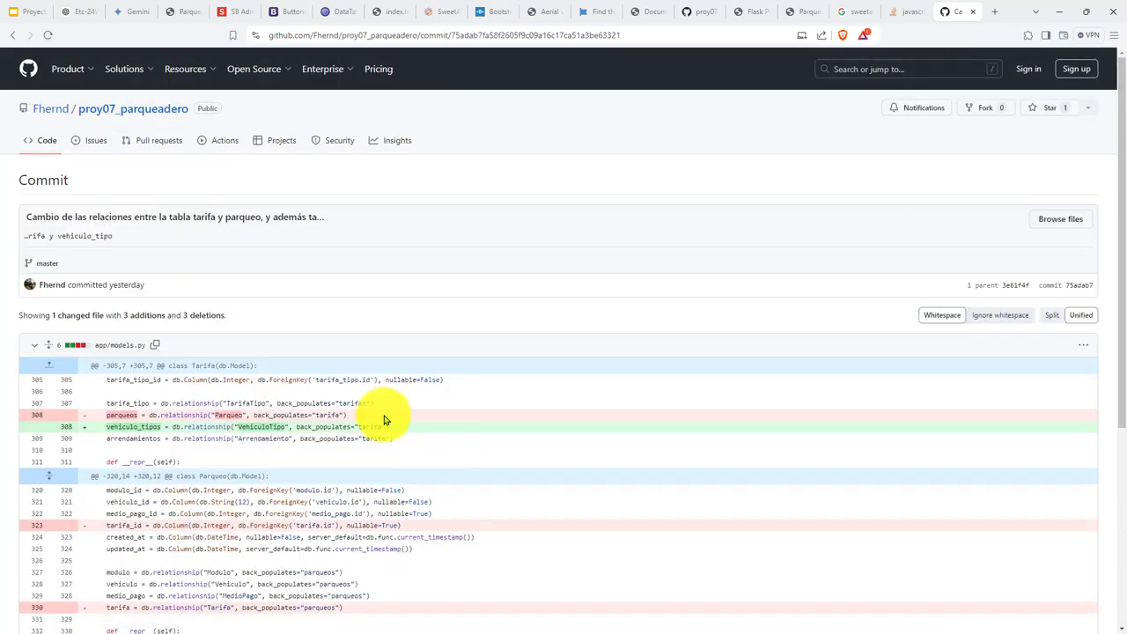
scroll(242, 365, "down", 5)
key("alt+Left")
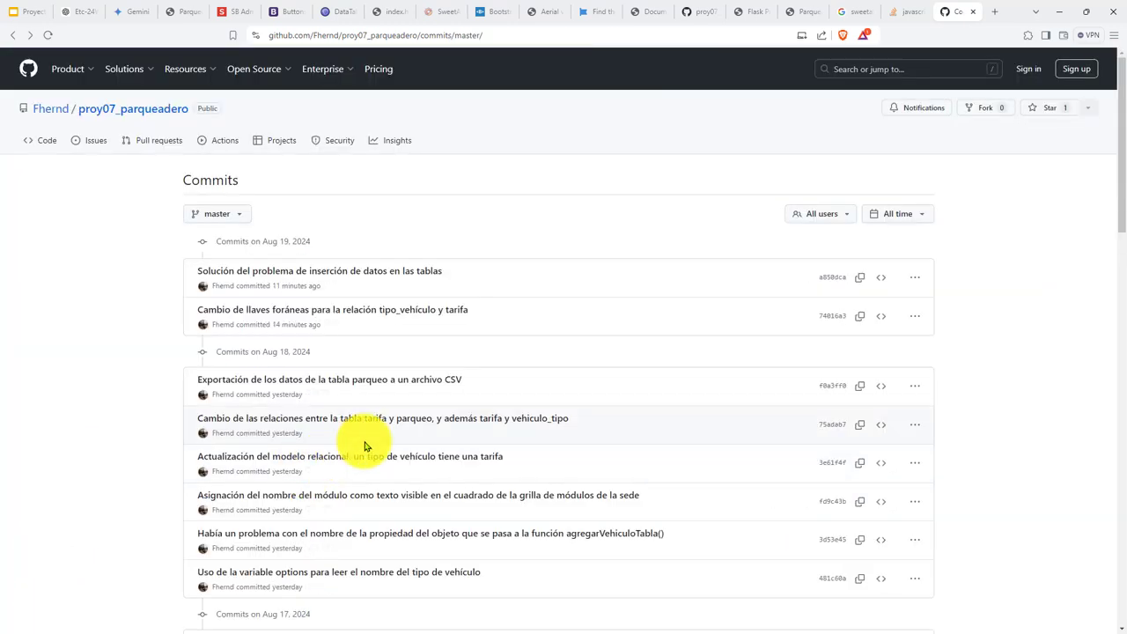
Step: Examine the changed files in the commits about the relational model update, the module name in the grid and the agregarVehiculoTabla() property
left_click(915, 462)
left_click(966, 432)
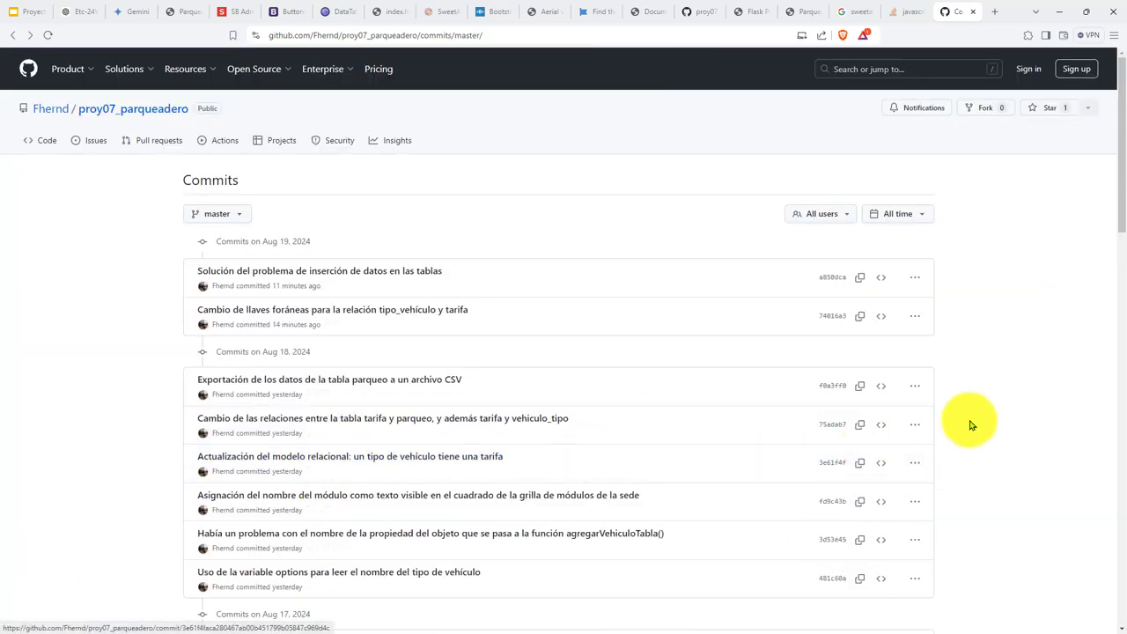
left_click(394, 458)
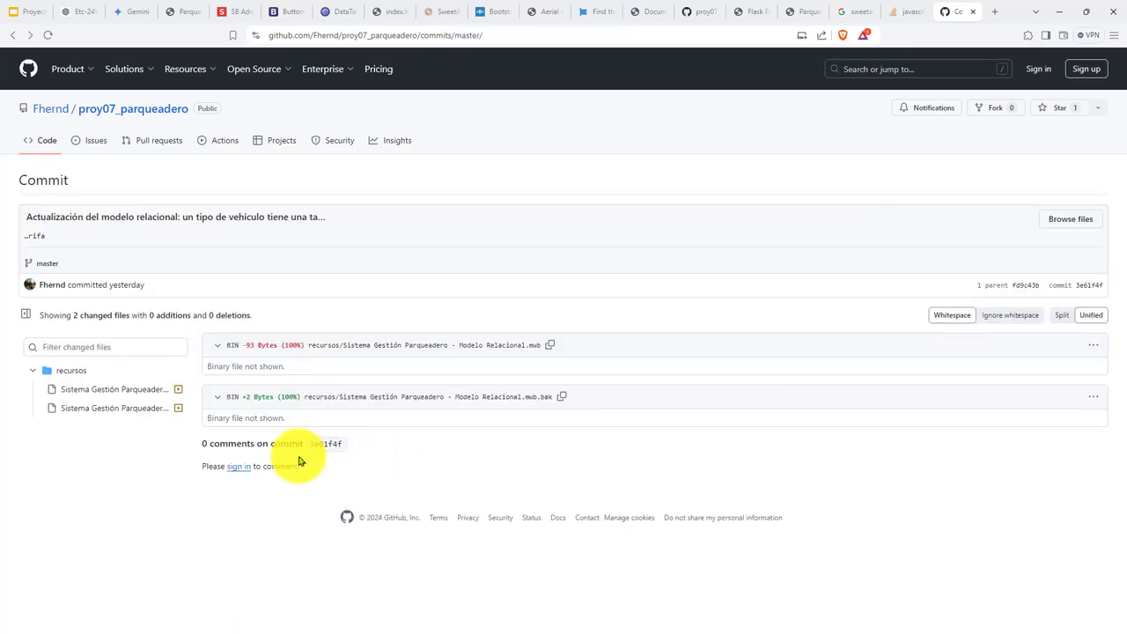
key("alt+Left")
left_click(515, 497)
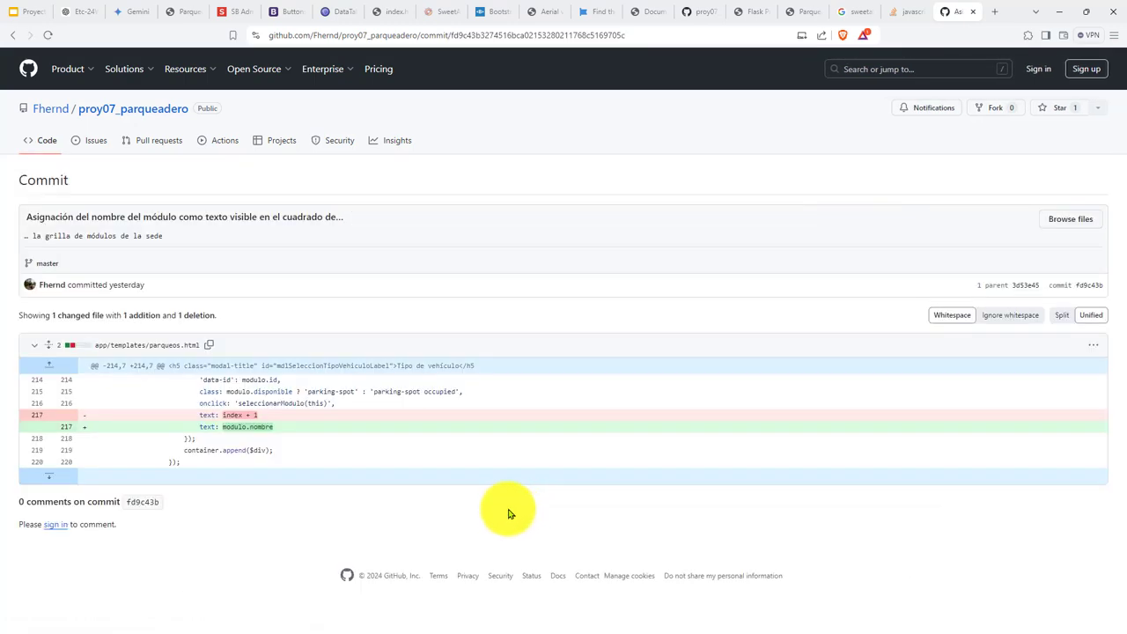
key("alt+Left")
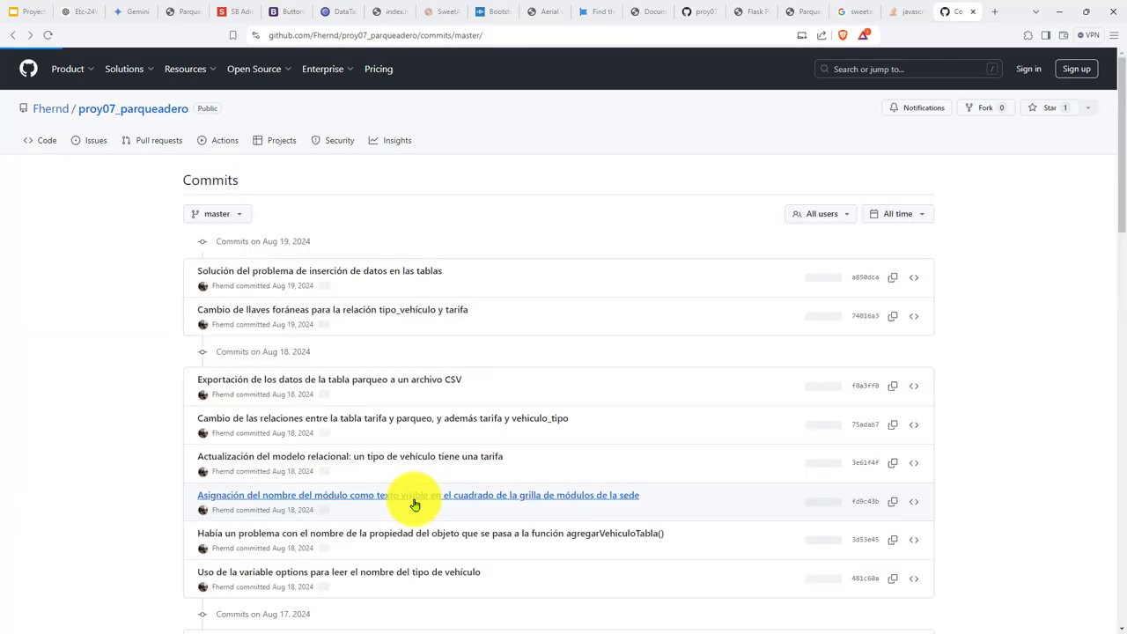
scroll(431, 475, "down", 2)
left_click(446, 417)
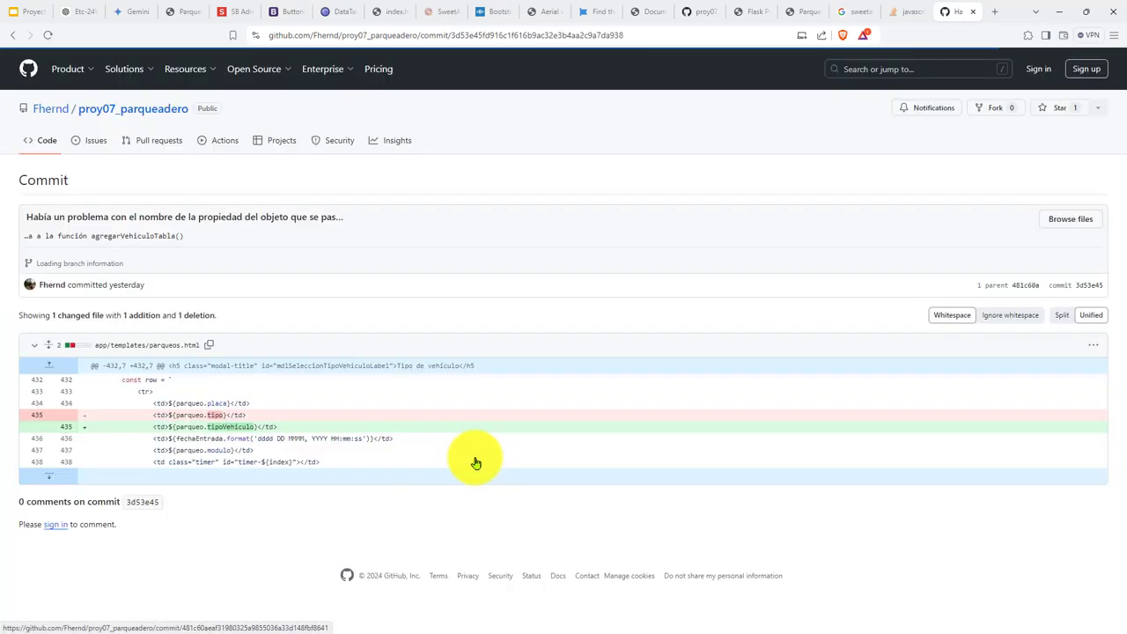
key("alt+Left")
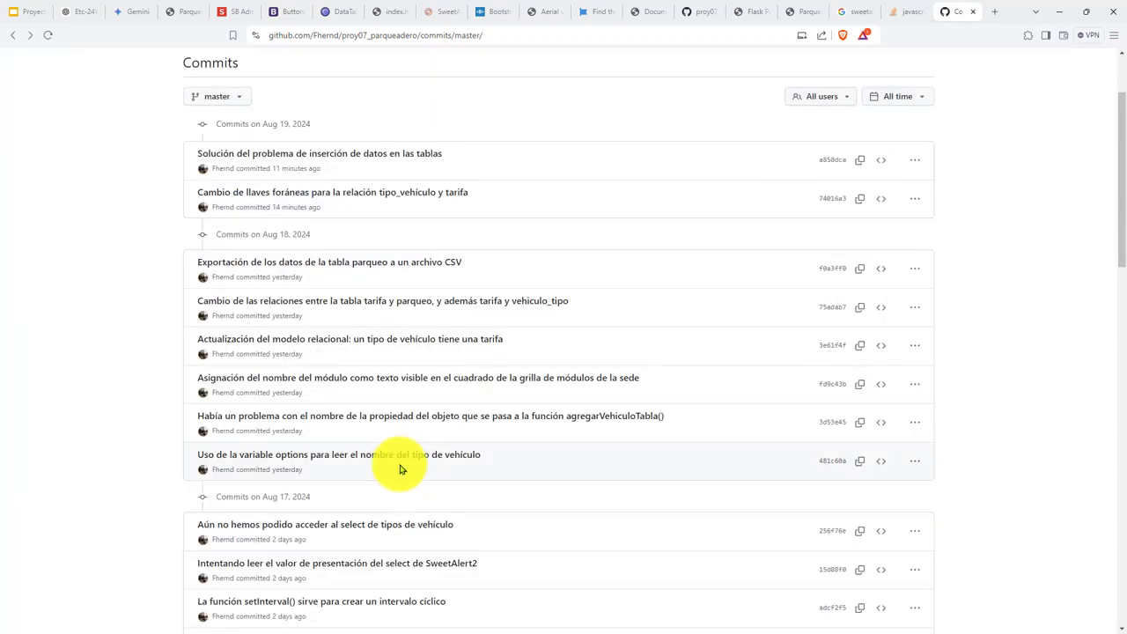
Step: Examine the changed files in the commits about the options variable, the vehicle type select and the SweetAlert2 select value
left_click(468, 457)
scroll(440, 482, "down", 3)
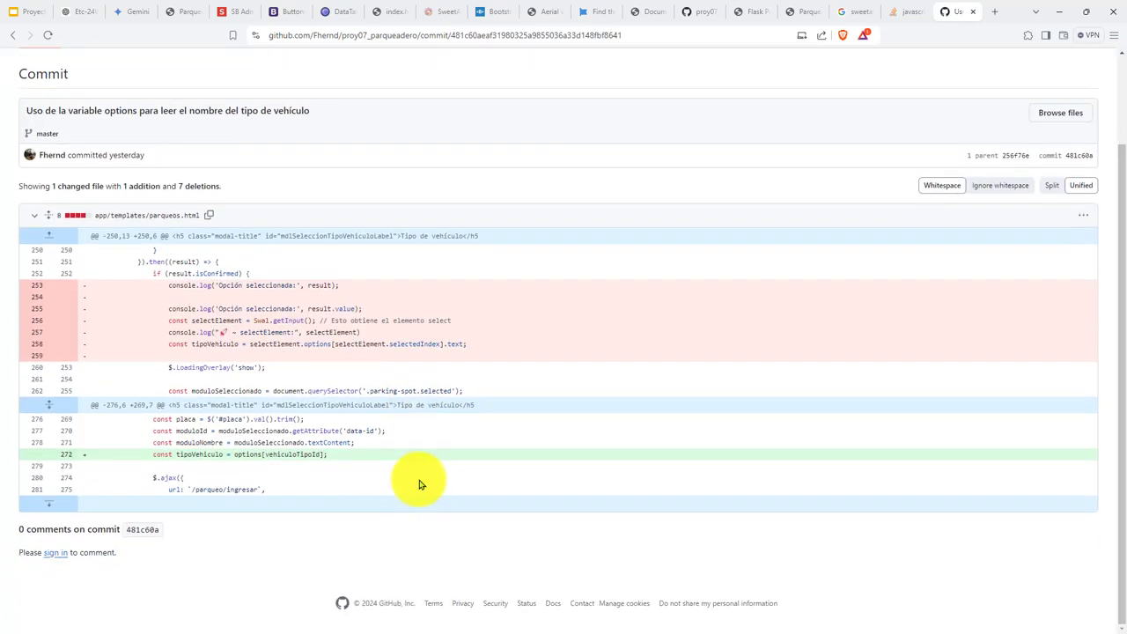
scroll(415, 479, "up", 3)
key("alt+Left")
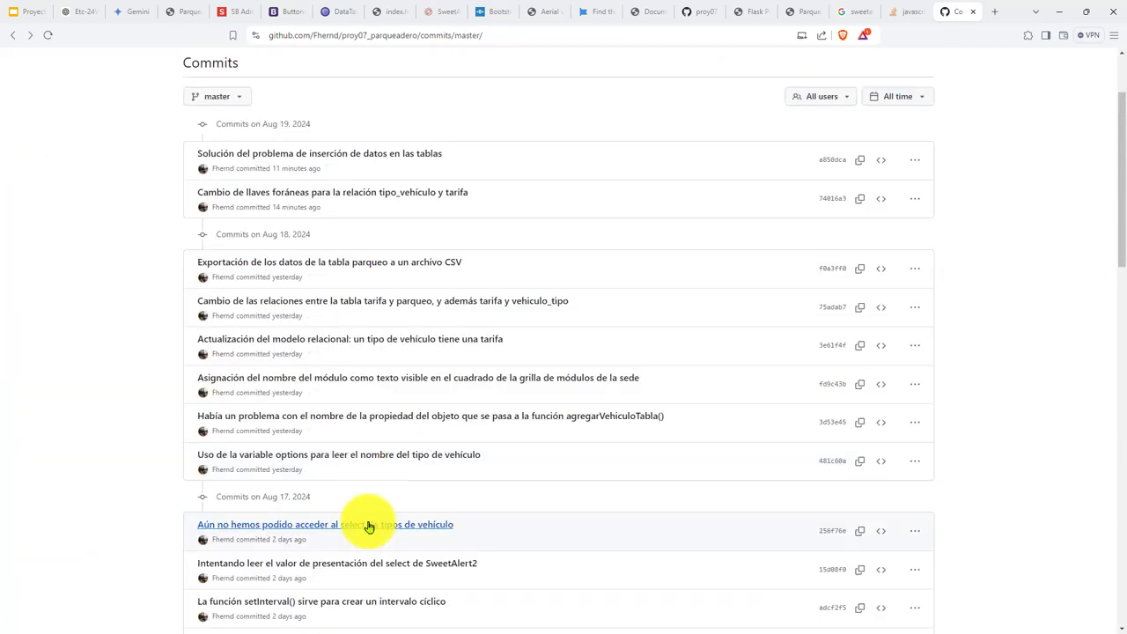
left_click(364, 523)
scroll(468, 494, "down", 3)
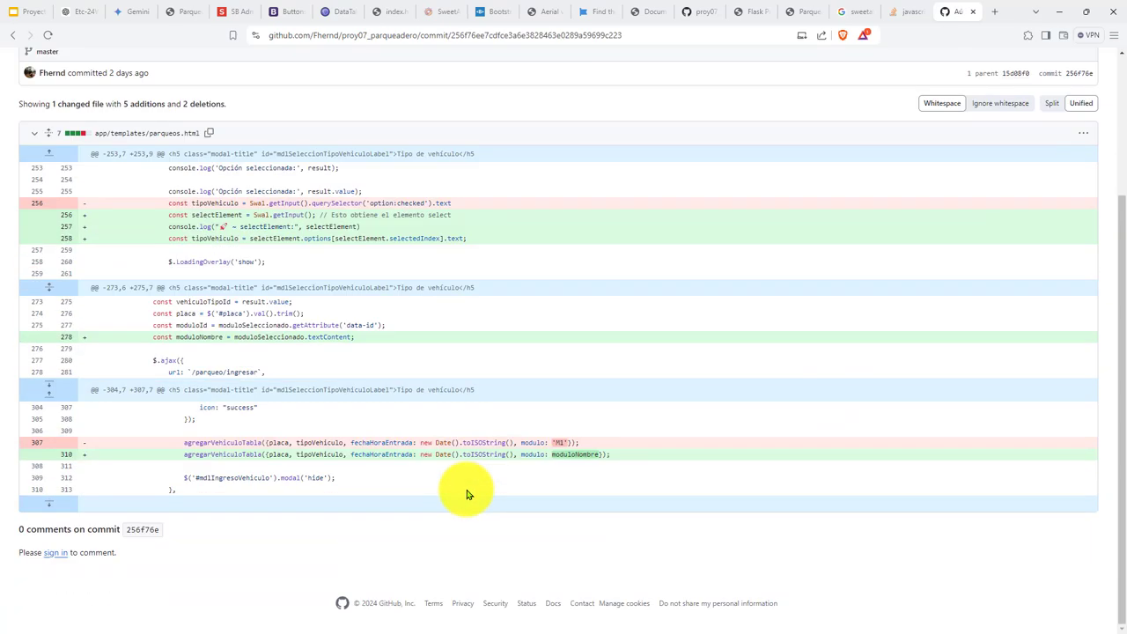
key("alt+Left")
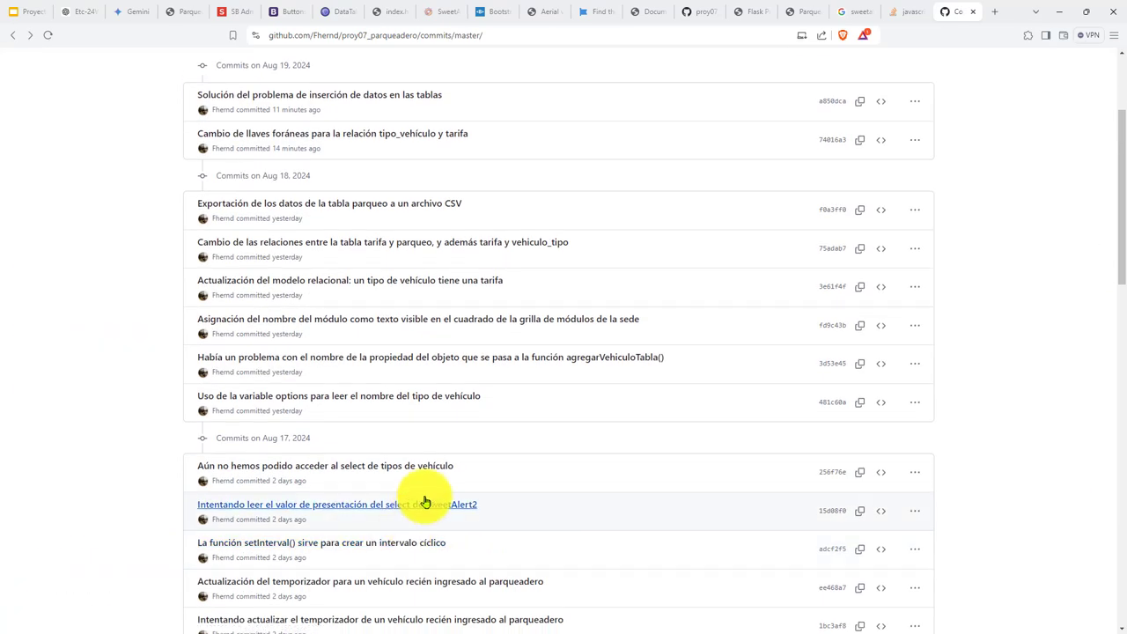
left_click(437, 505)
scroll(479, 502, "down", 5)
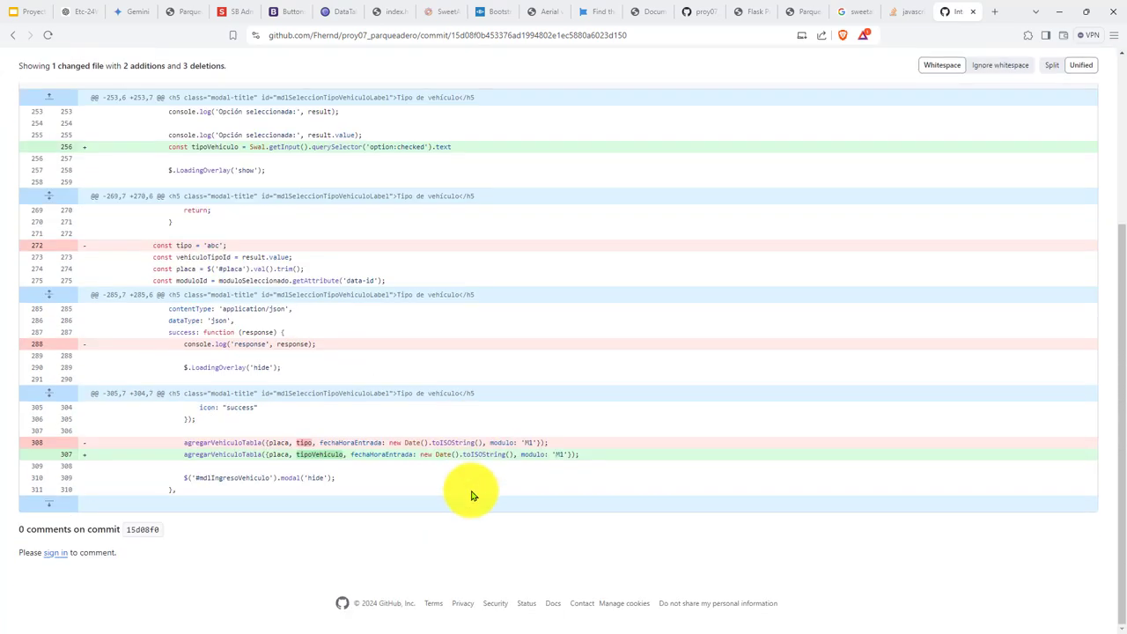
scroll(469, 492, "up", 3)
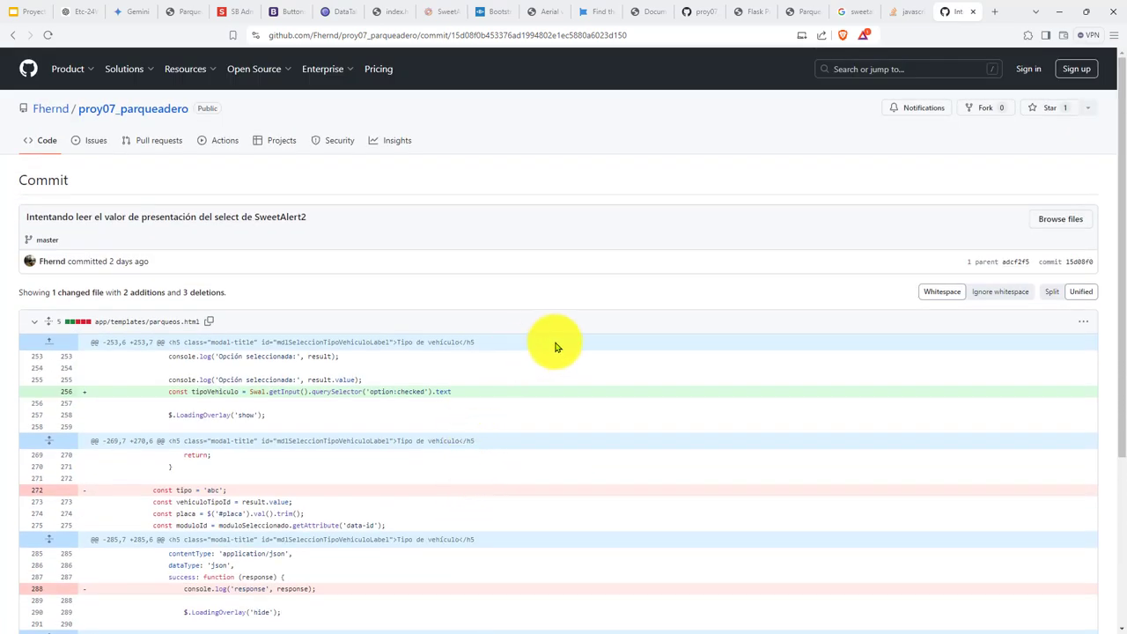
key("alt+Left")
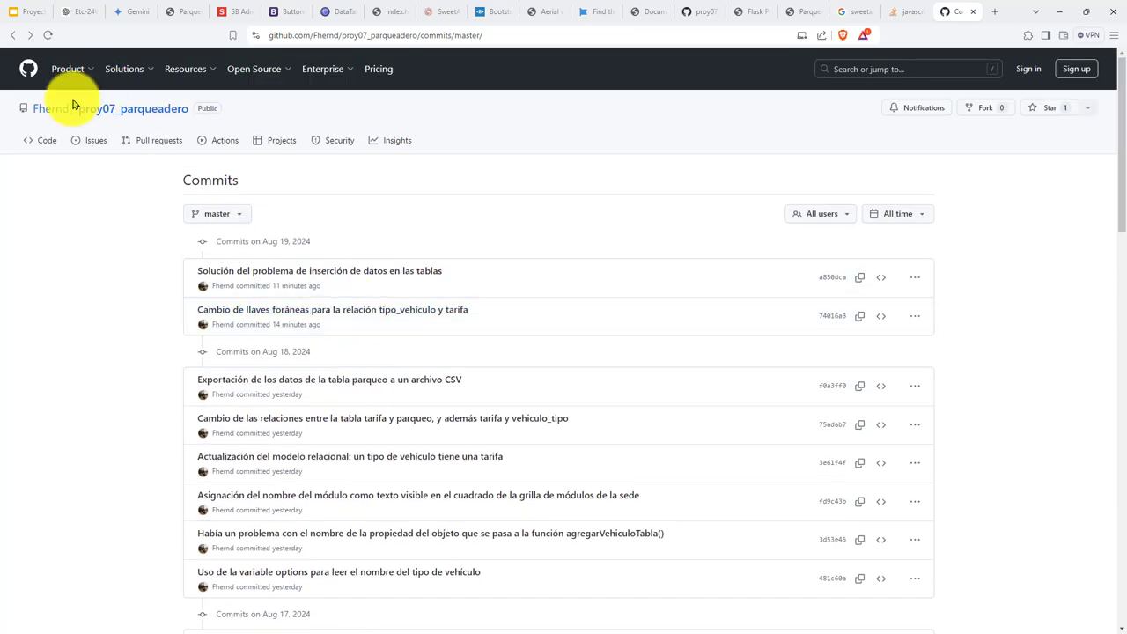
Step: Download app.db from the repository's master branch into the project's recursos folder as app-20240816
left_click(113, 109)
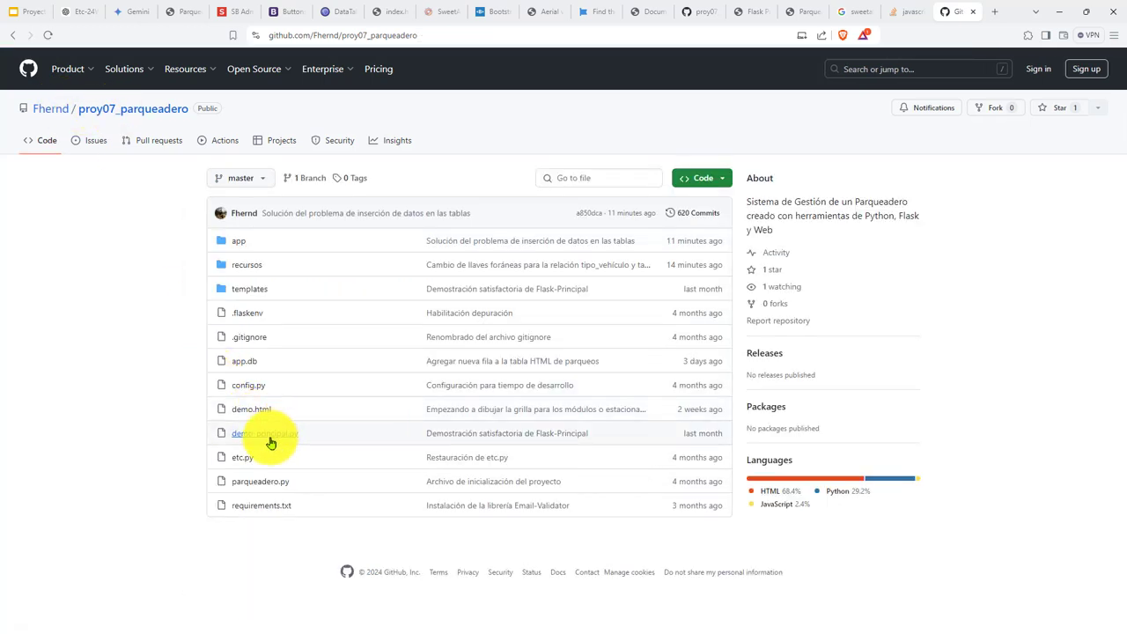
left_click(249, 361)
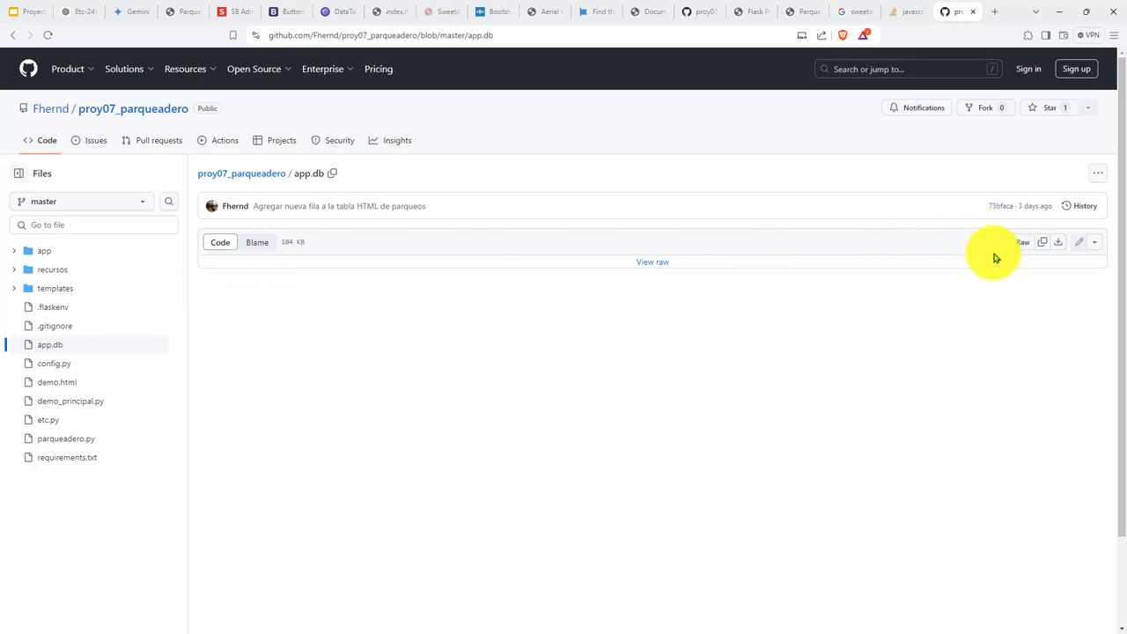
left_click(1055, 244)
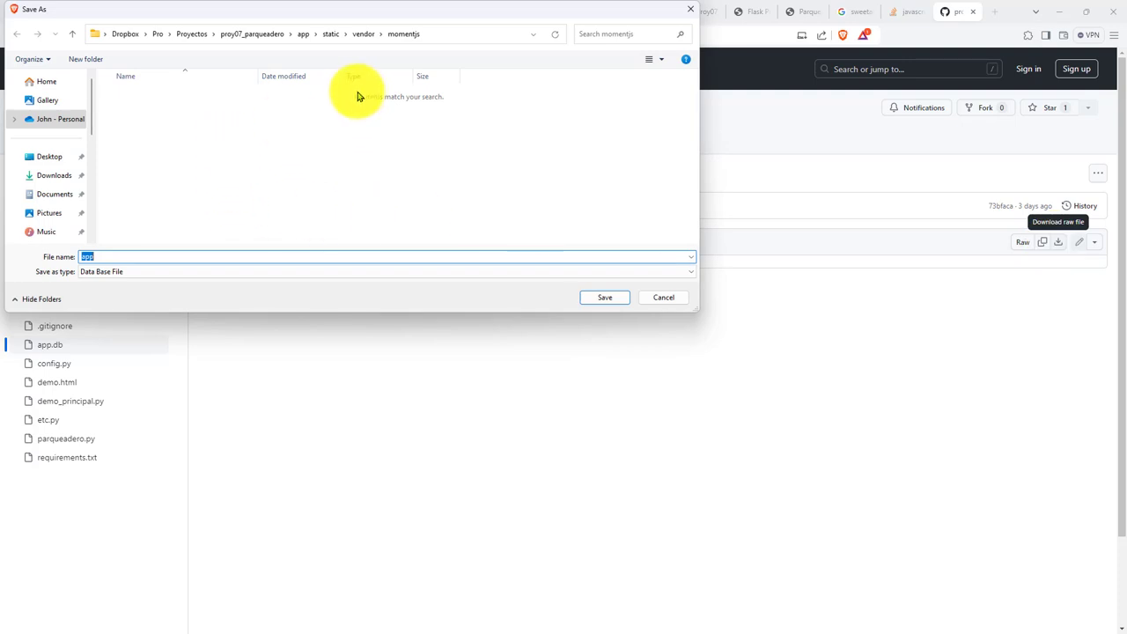
left_click(302, 35)
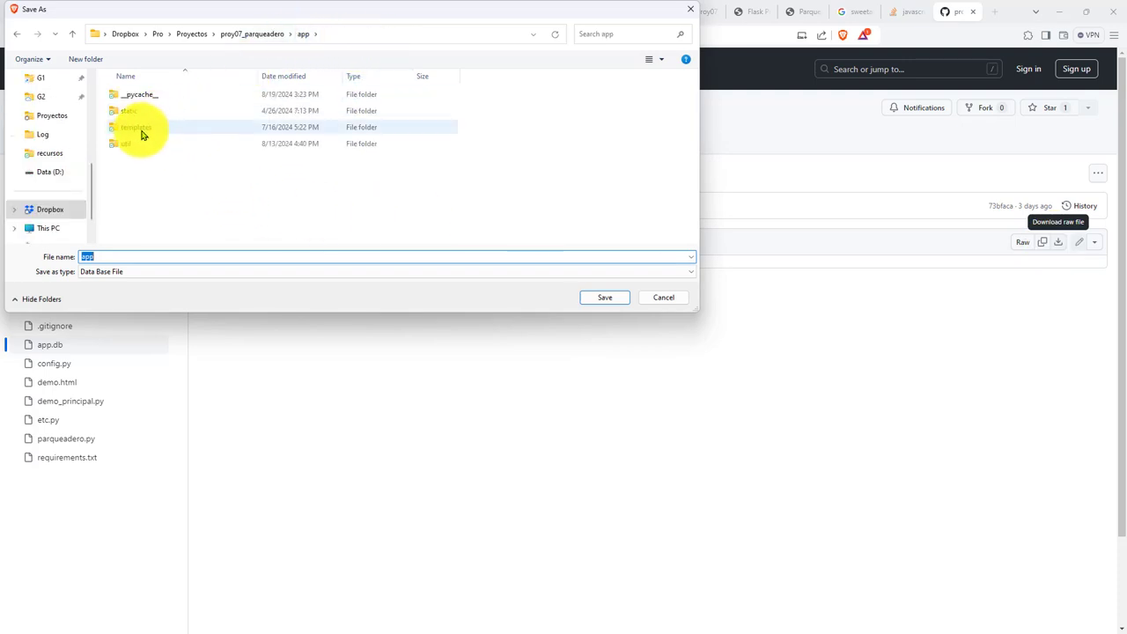
left_click(270, 35)
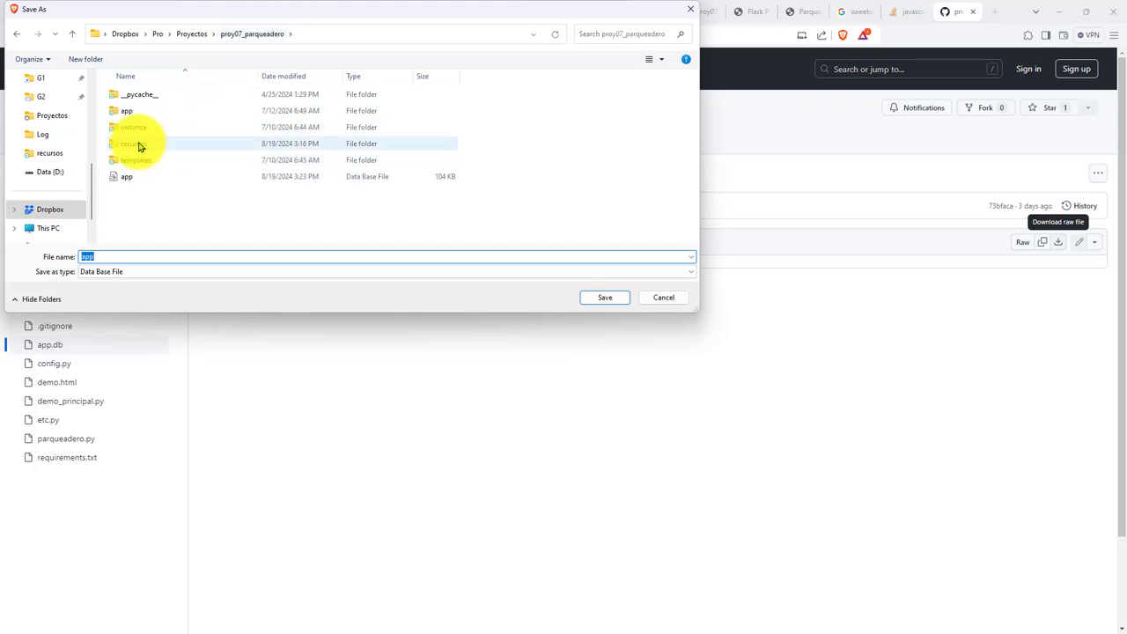
double_click(138, 143)
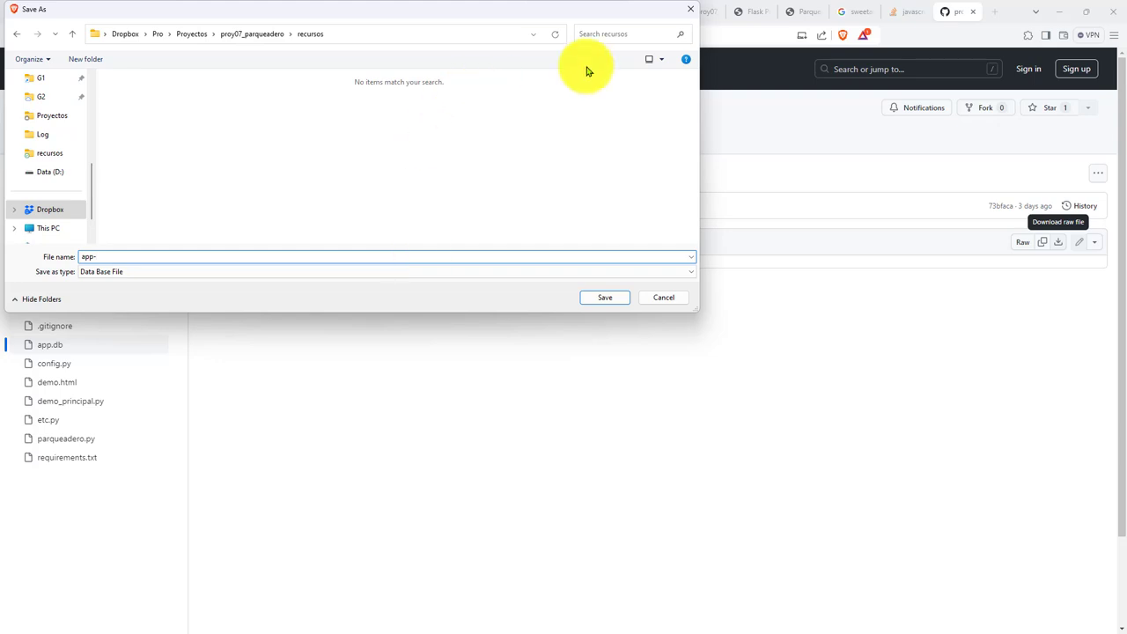
left_click_drag(645, 11, 912, 280)
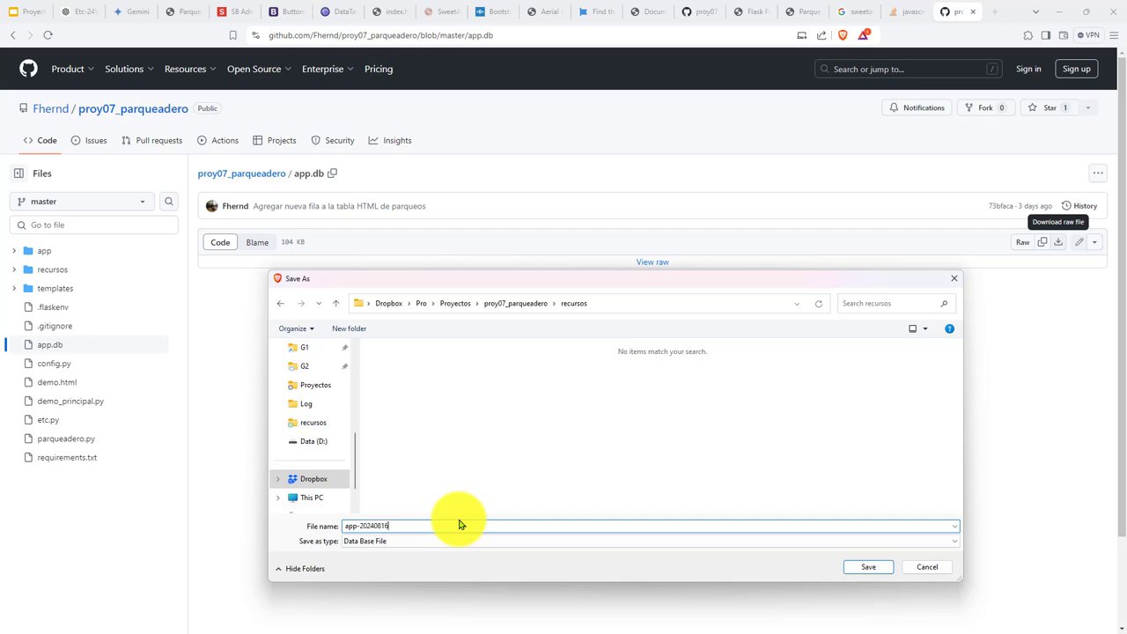
left_click(868, 567)
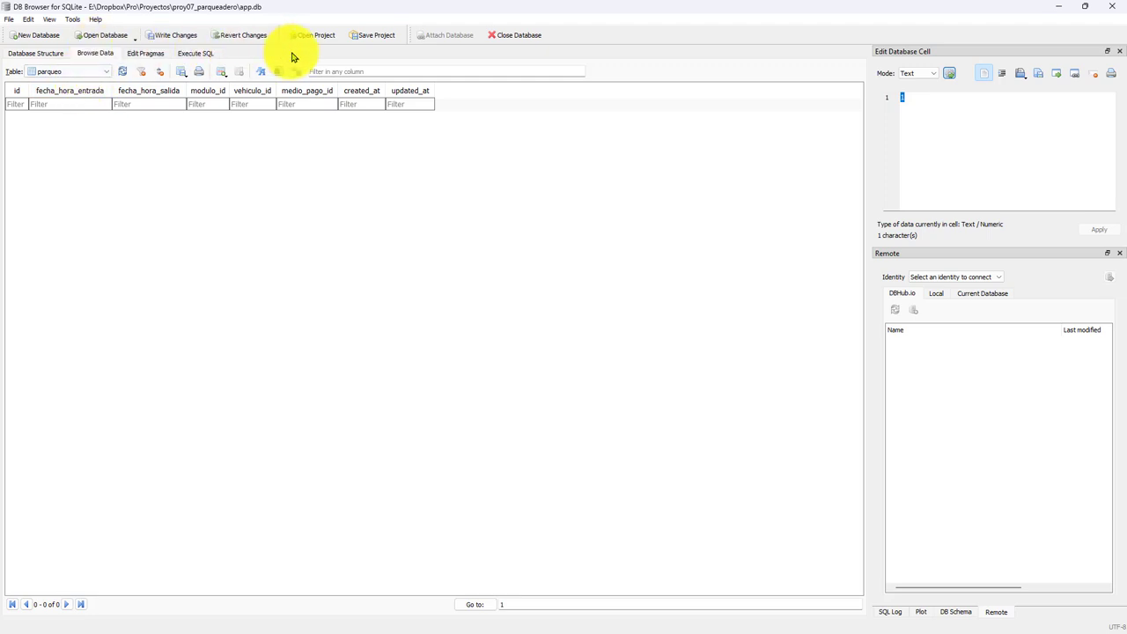
Step: In DB Browser for SQLite, open app-20240816.db from recursos, discarding the pending app.db changes, and display the vehiculo table
left_click(103, 35)
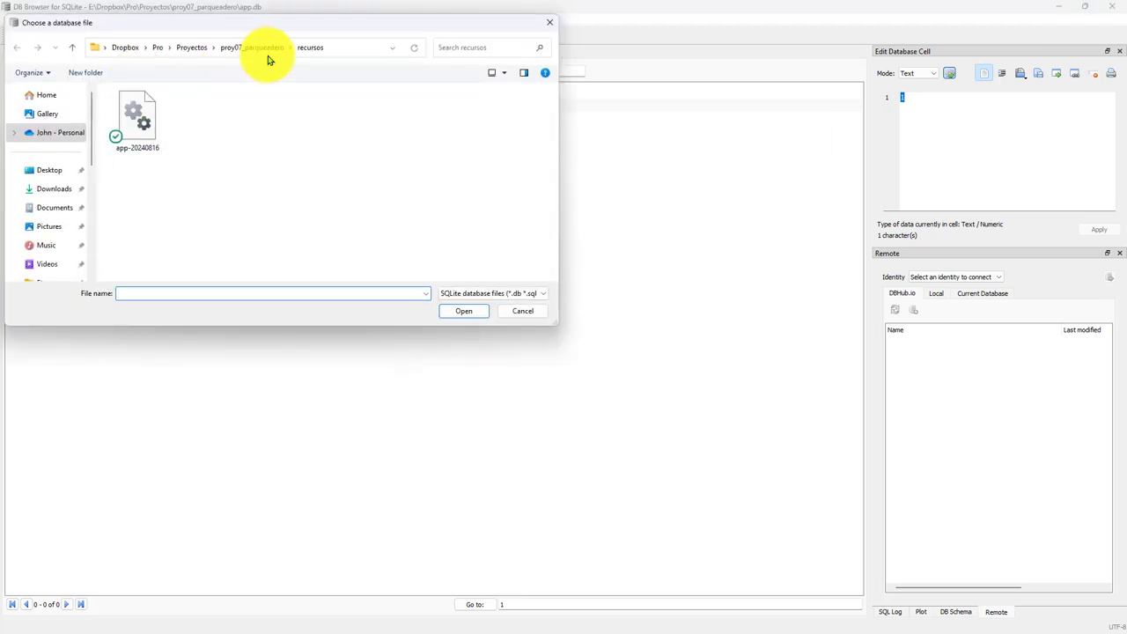
double_click(134, 118)
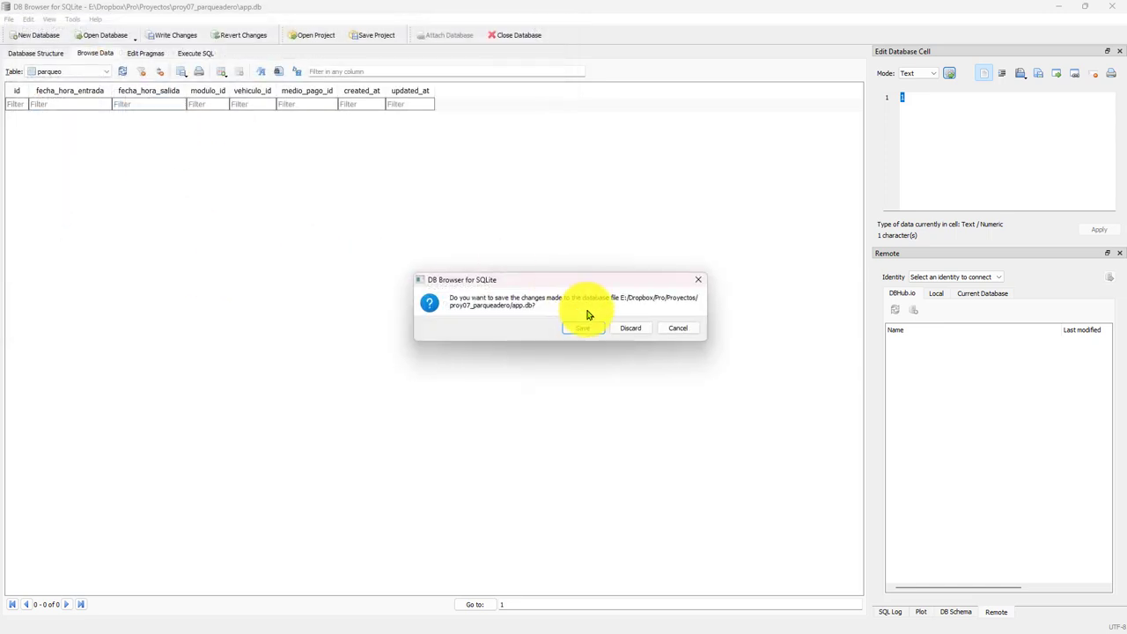
left_click(636, 327)
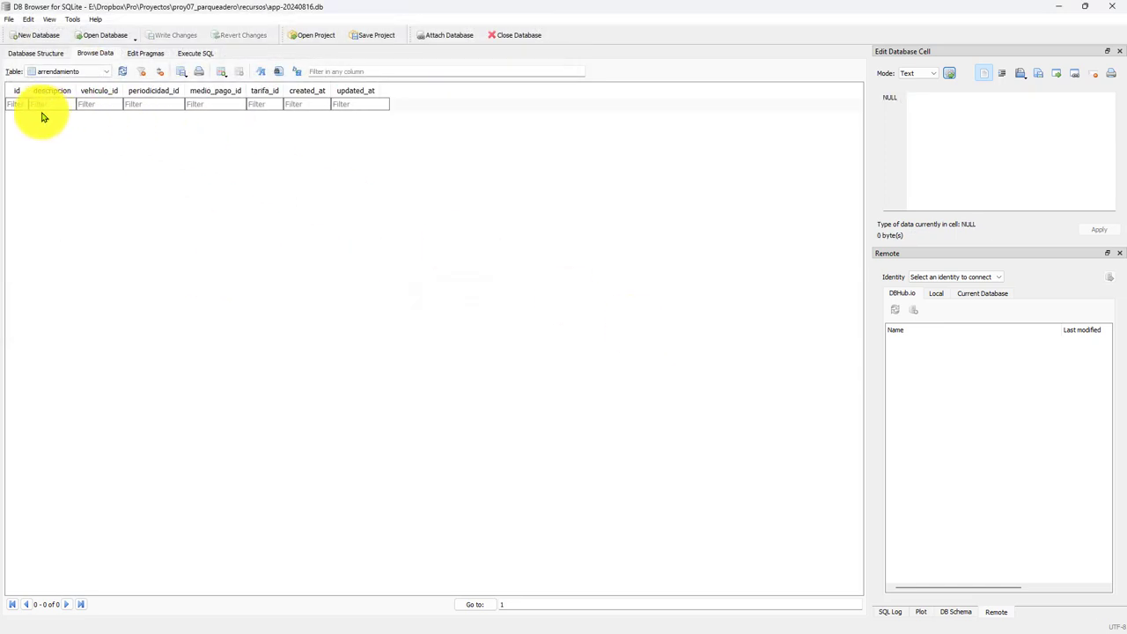
left_click(55, 71)
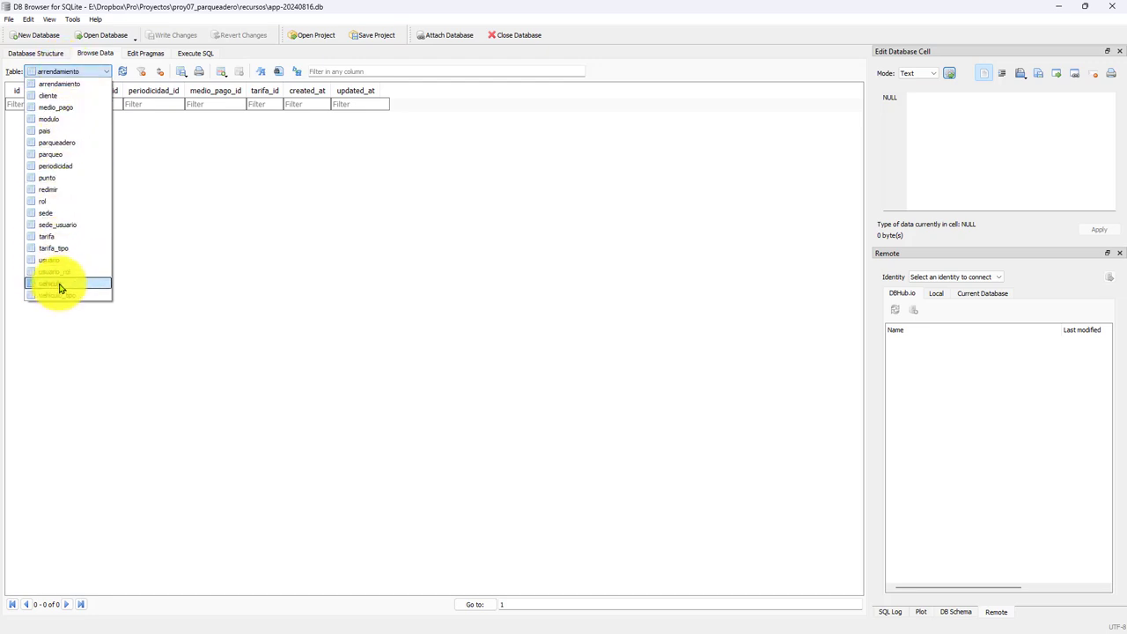
left_click(60, 284)
left_click(433, 395)
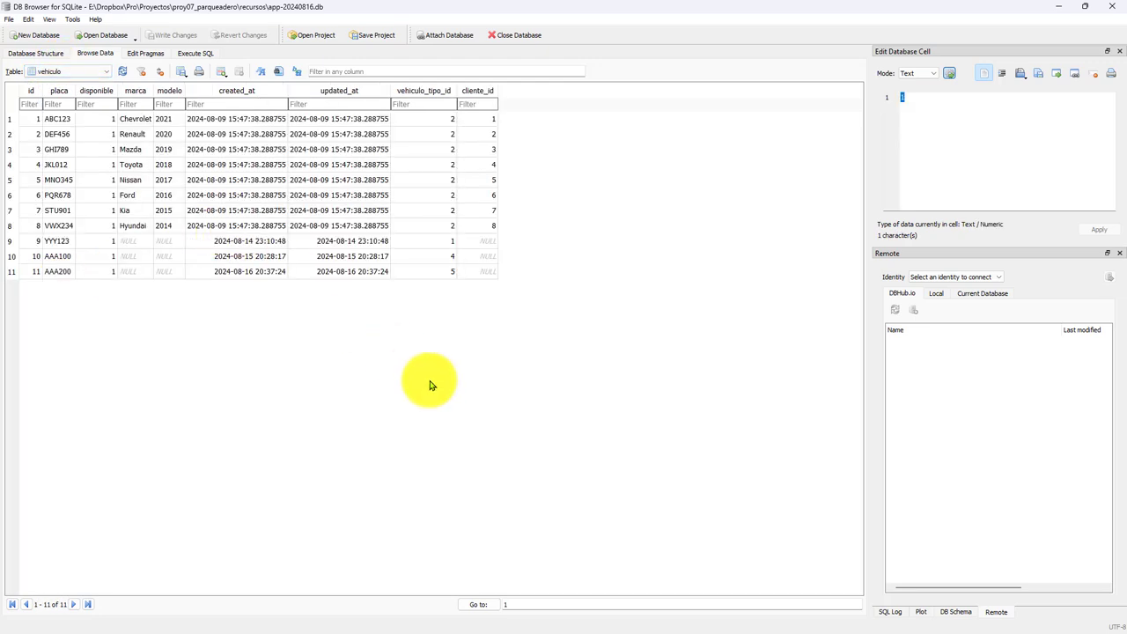
left_click(222, 73)
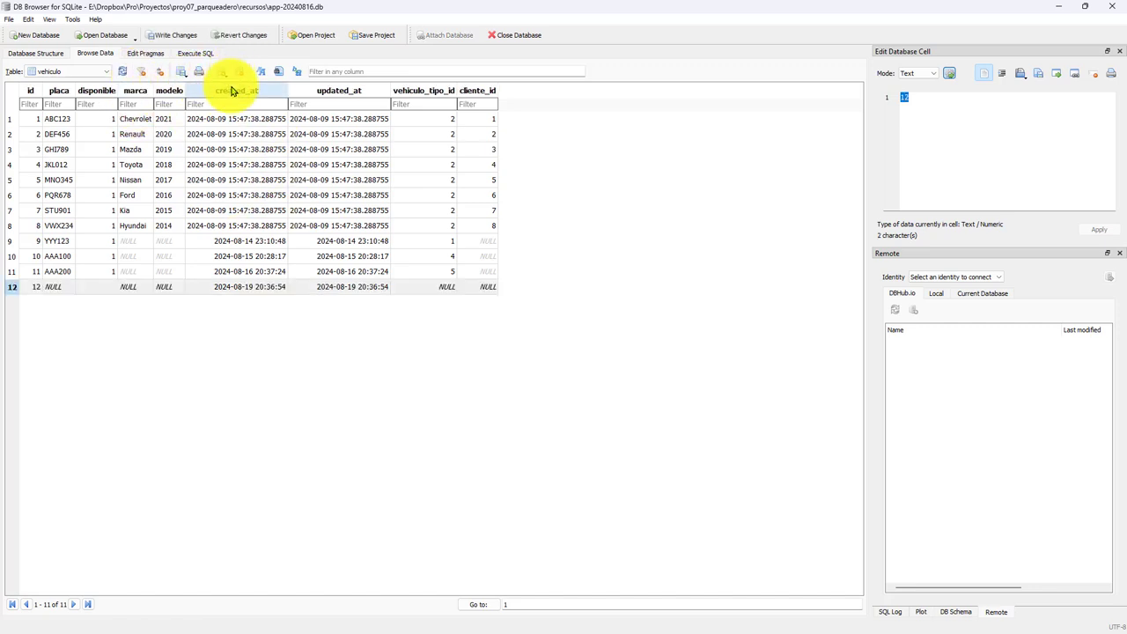
left_click(300, 169)
left_click(12, 286)
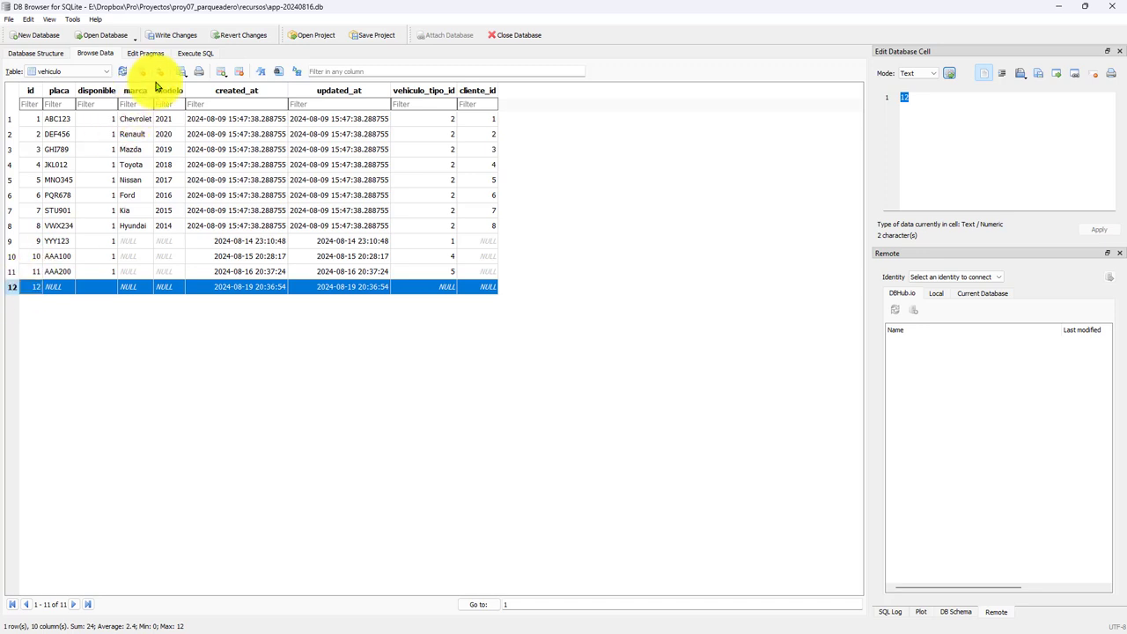
left_click(242, 72)
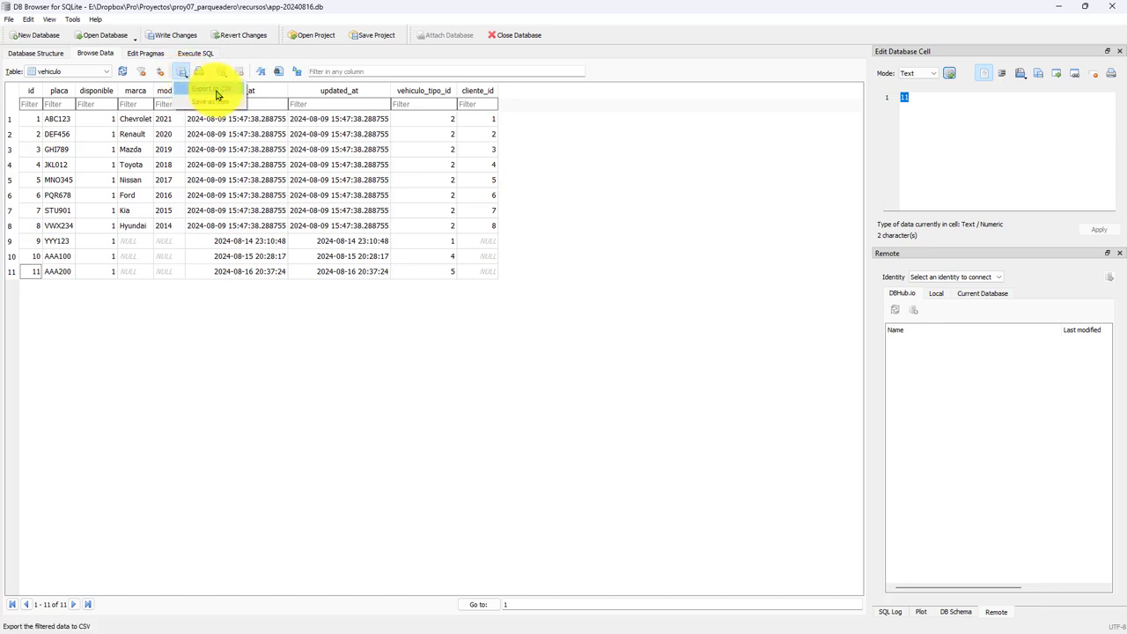
Step: Export the vehiculo table to the recursos folder as vehiculo-20240819.csv, with column names and a semicolon field separator
left_click(227, 92)
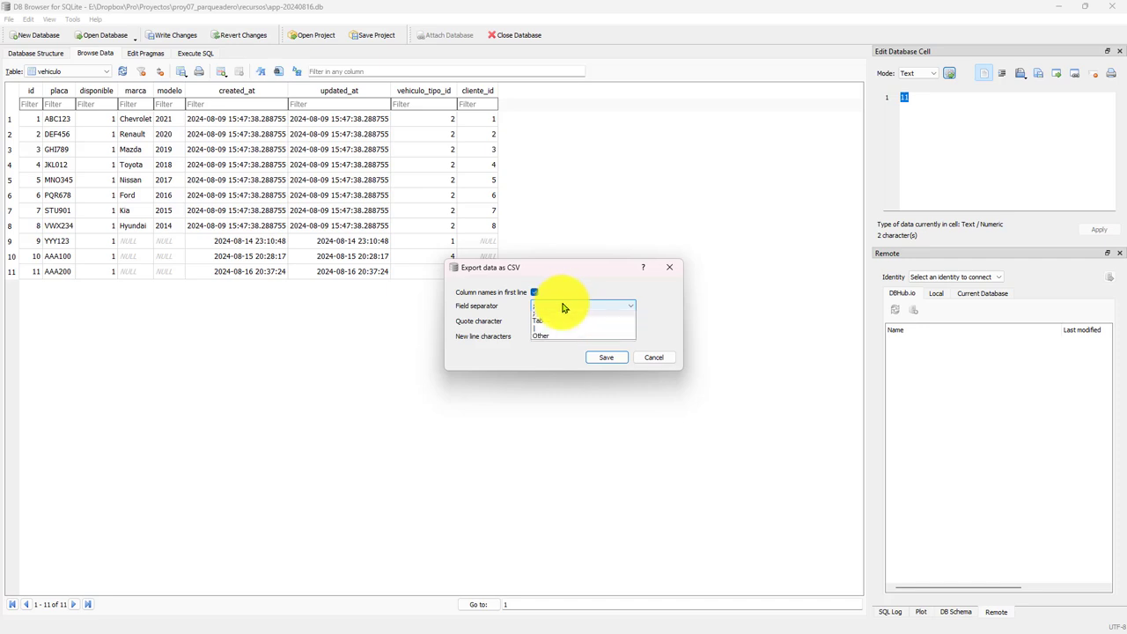
left_click(564, 310)
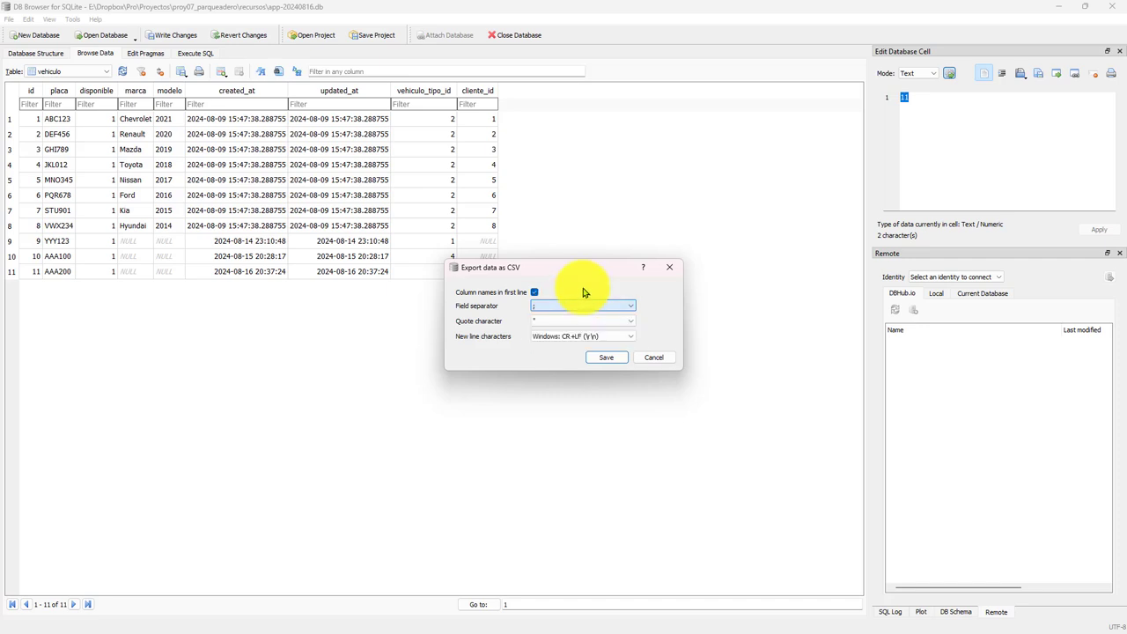
left_click(608, 358)
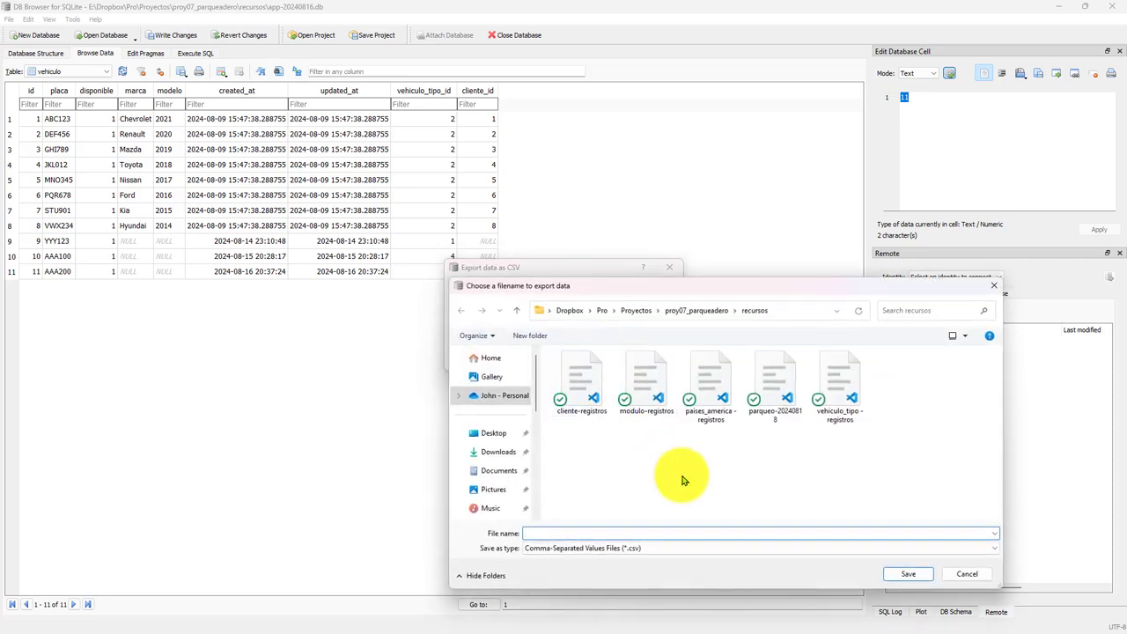
type("vehiculo")
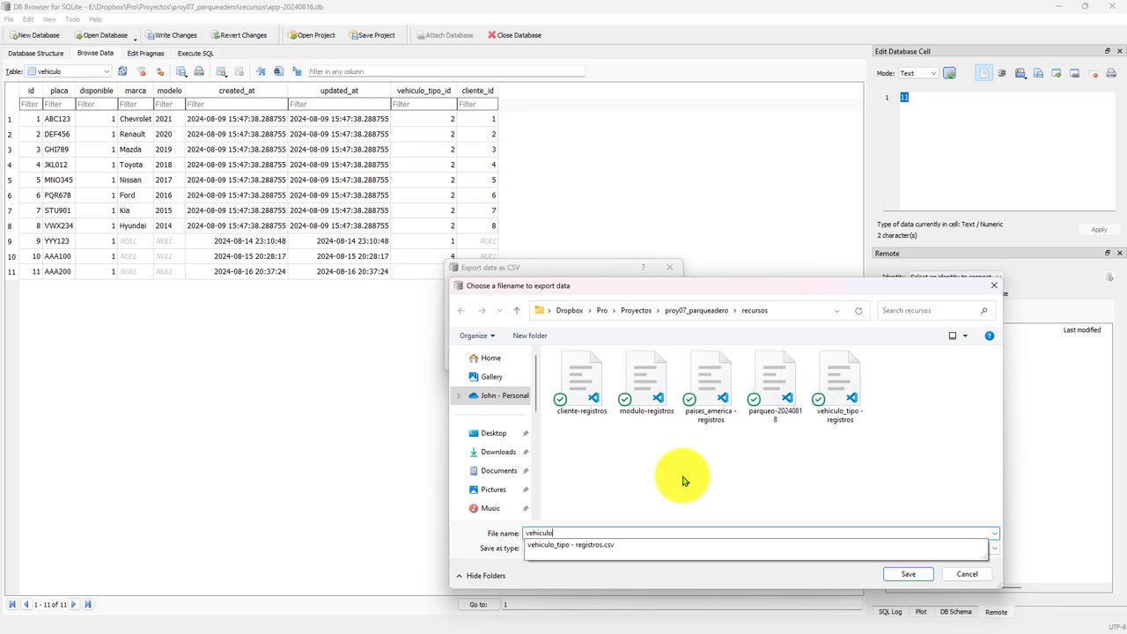
type("-20240819")
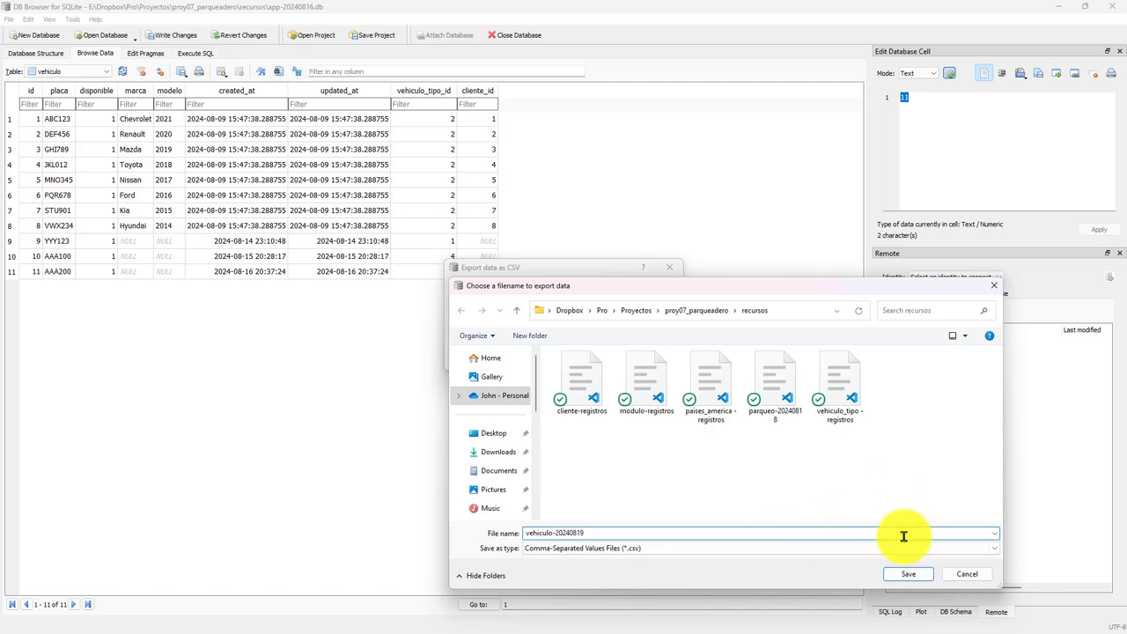
left_click(908, 577)
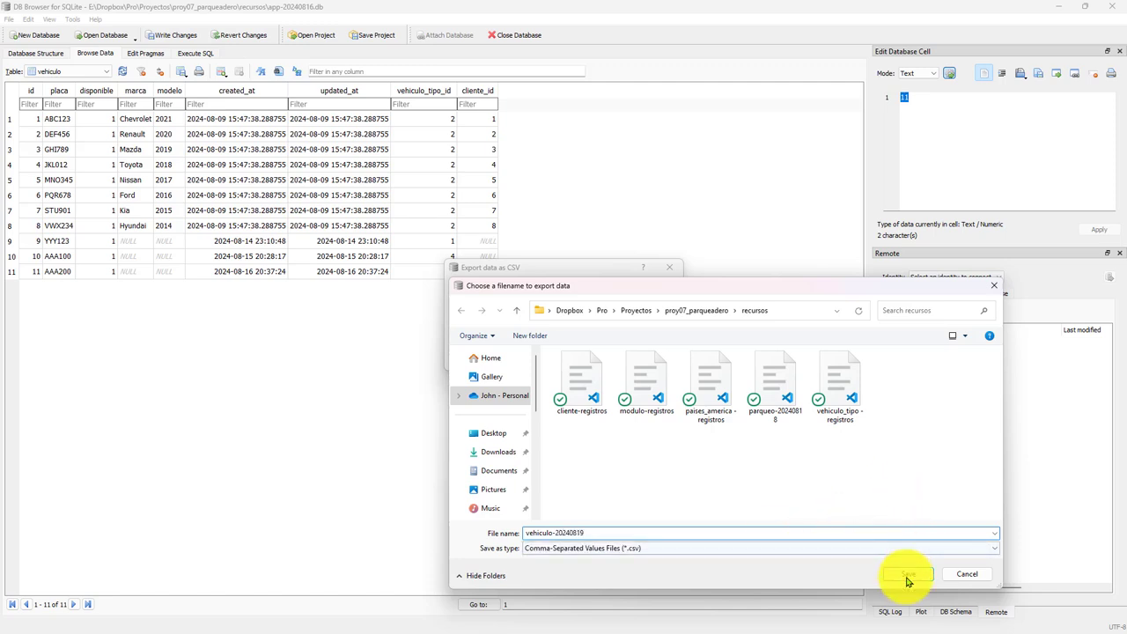
left_click(581, 334)
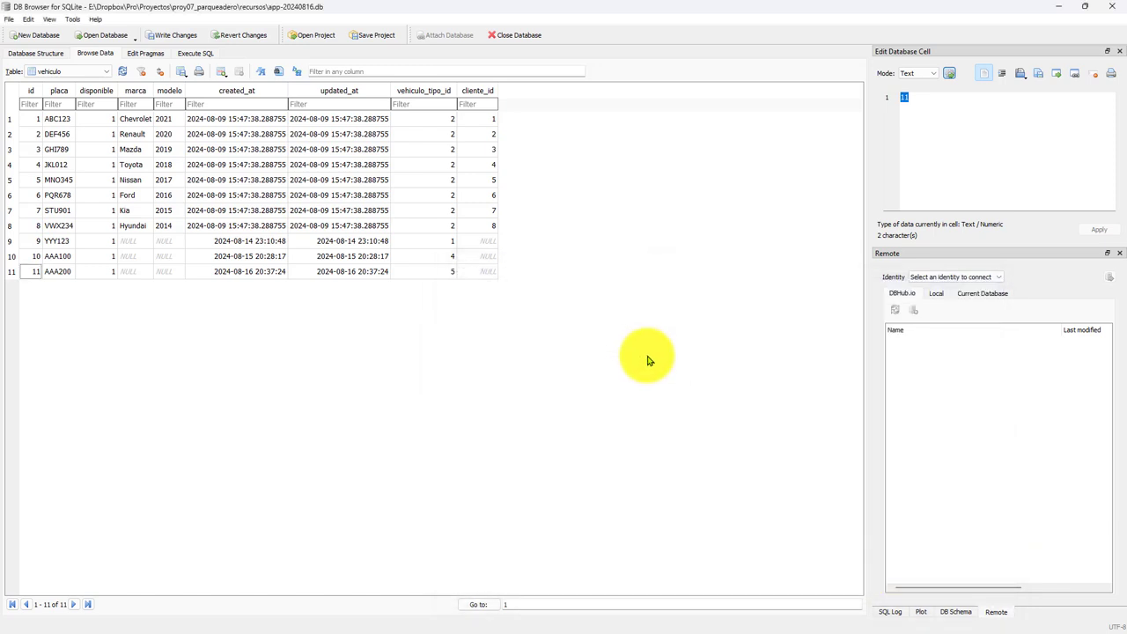
Step: Reopen the project's recent app.db database, discarding the changes to app-20240816.db, and display its vehiculo table
left_click(9, 19)
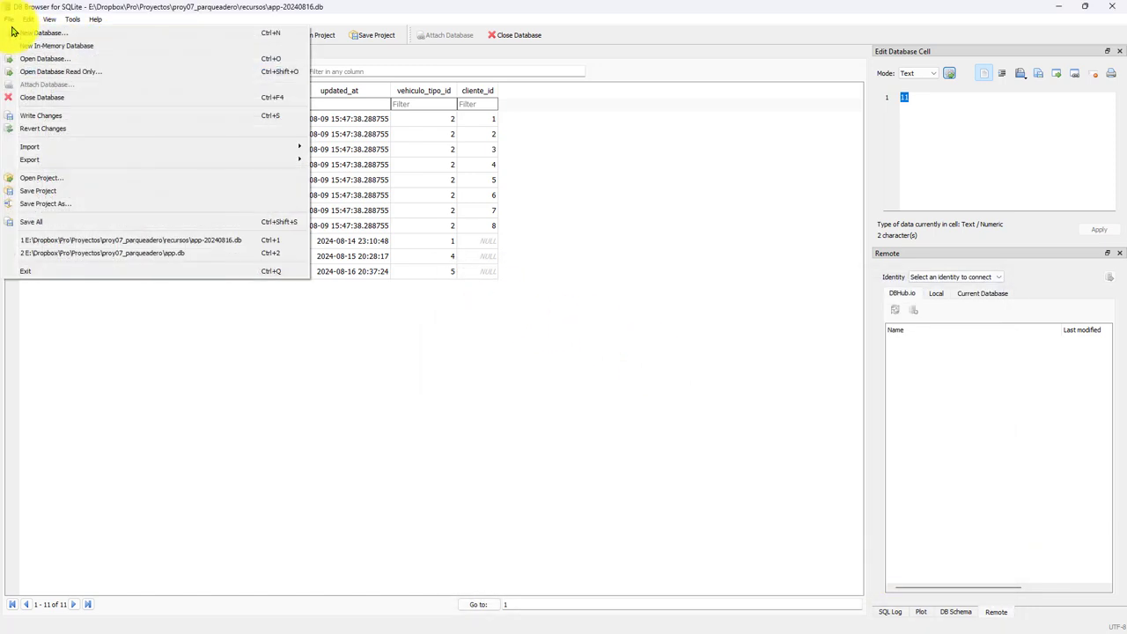
left_click(177, 254)
left_click(636, 325)
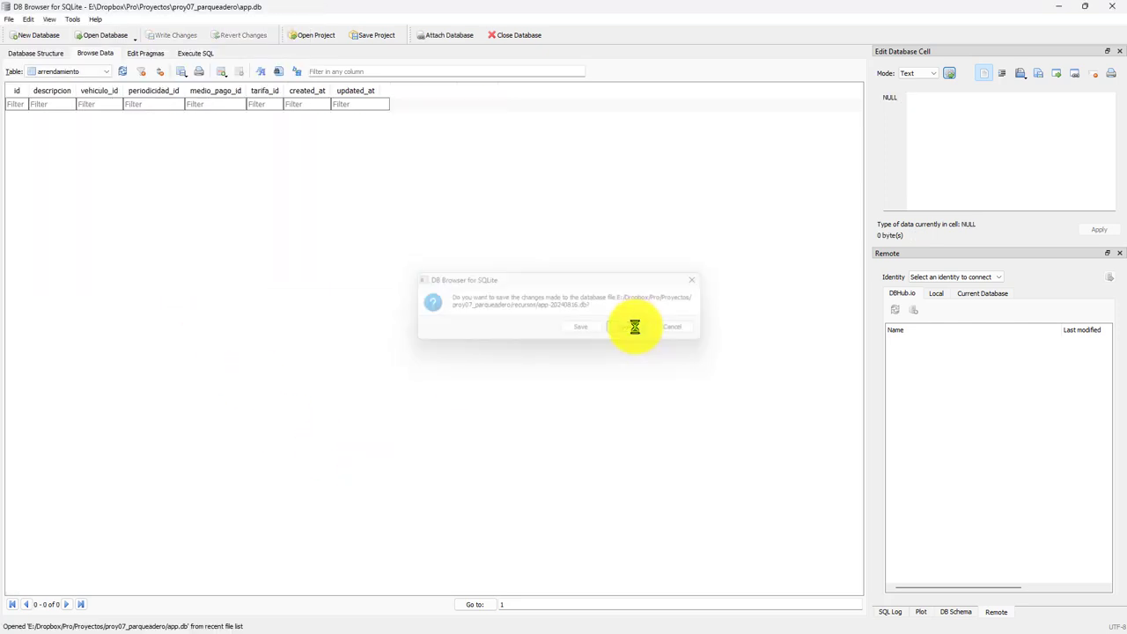
left_click(93, 71)
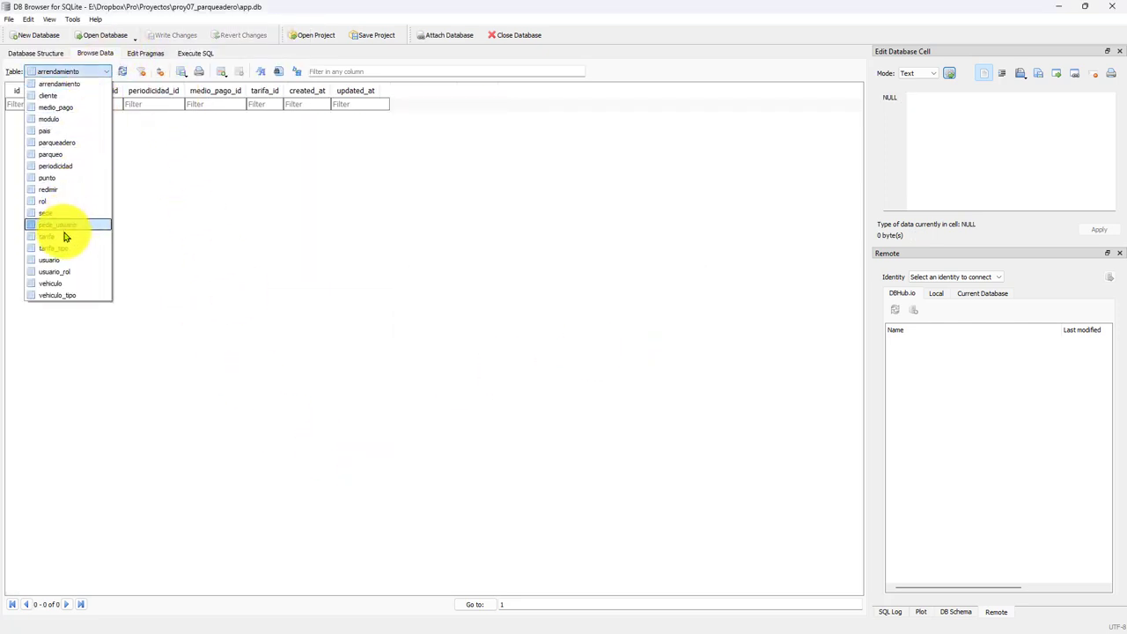
left_click(55, 282)
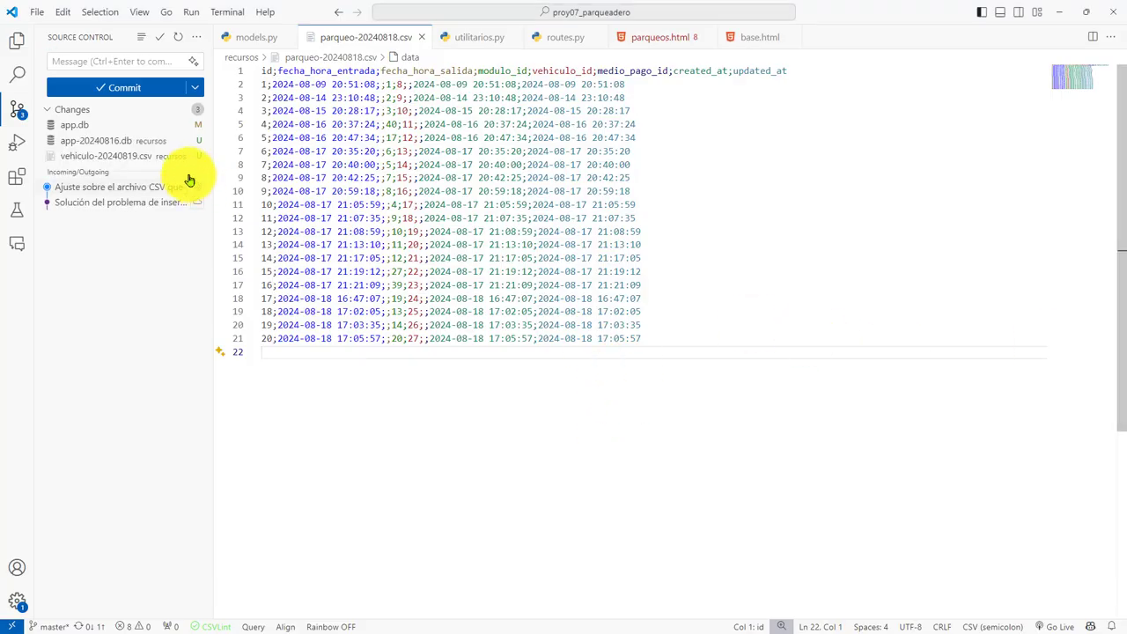
Step: Open vehiculo-20240819.csv from the recursos folder in the code editor
left_click(16, 40)
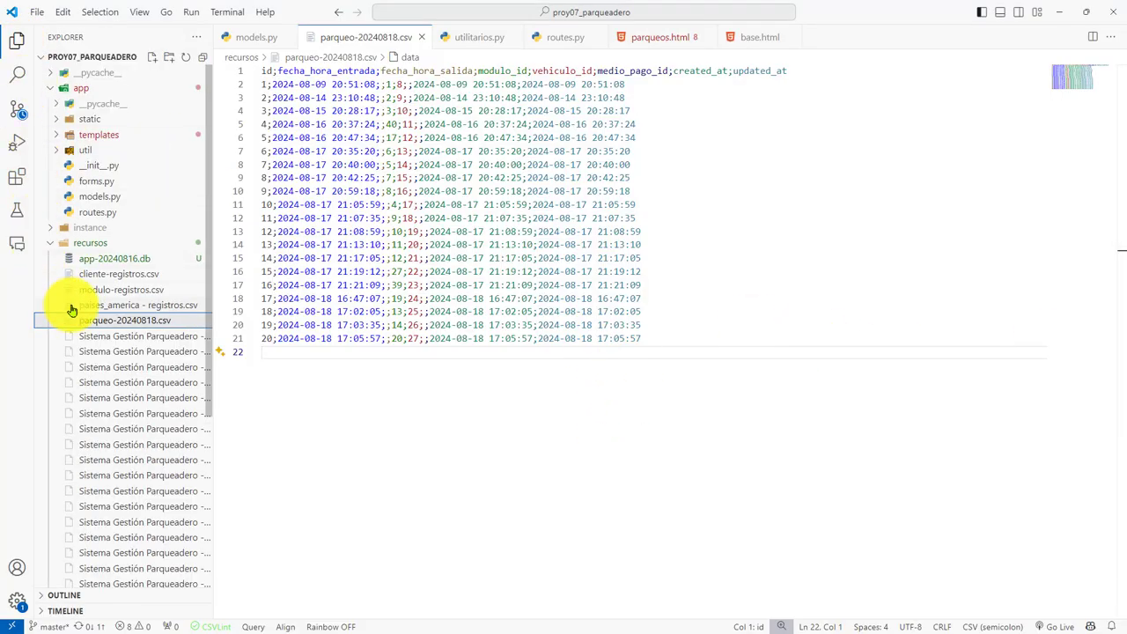
scroll(148, 370, "down", 5)
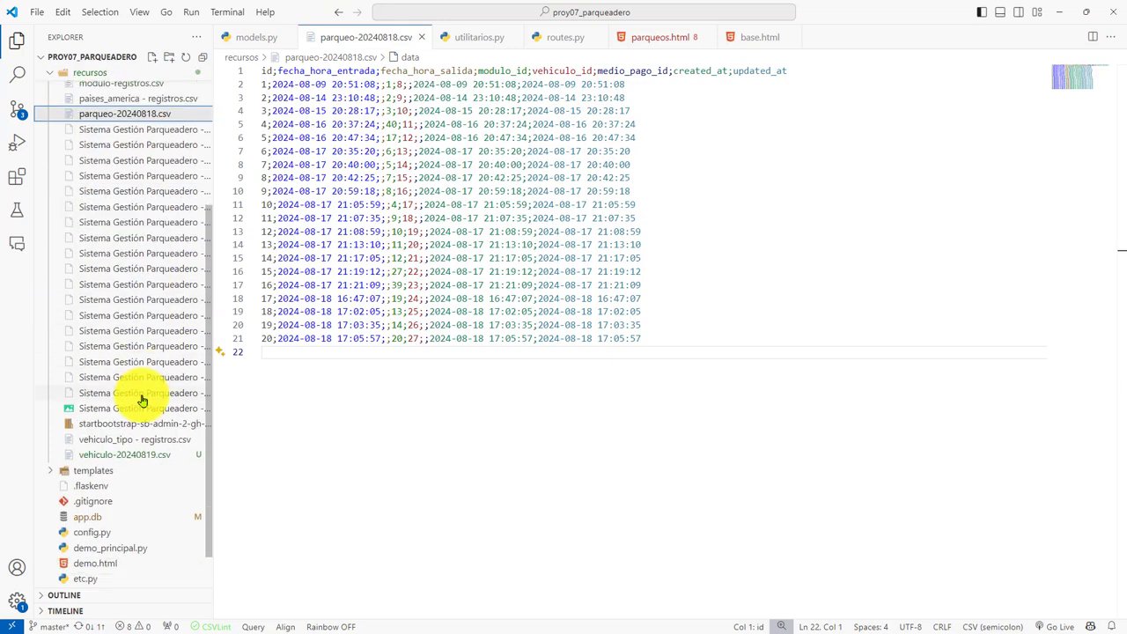
left_click(124, 454)
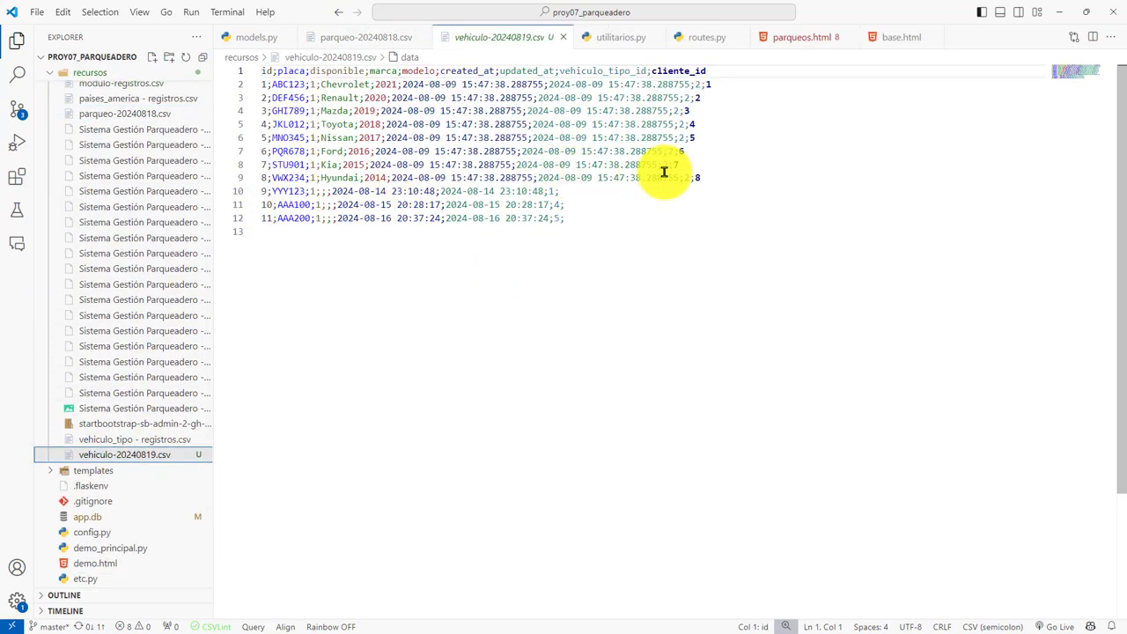
Step: Delete the records with ids 1 to 8 from vehiculo-20240819.csv, keeping the header row and ids 9 to 11
left_click(710, 171)
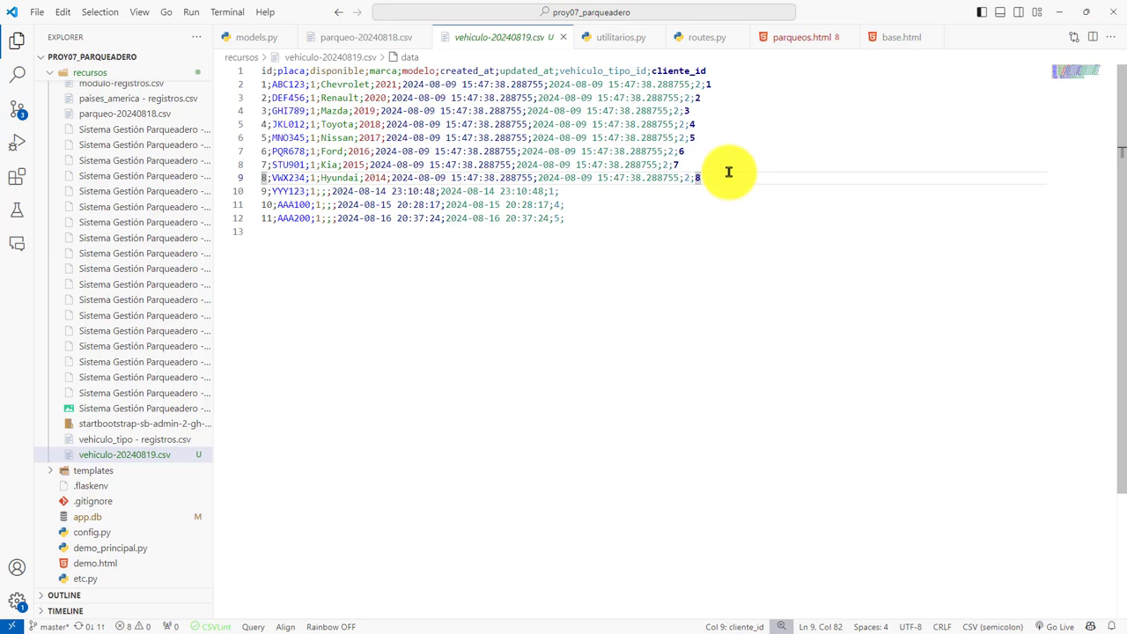
left_click_drag(728, 171, 345, 99)
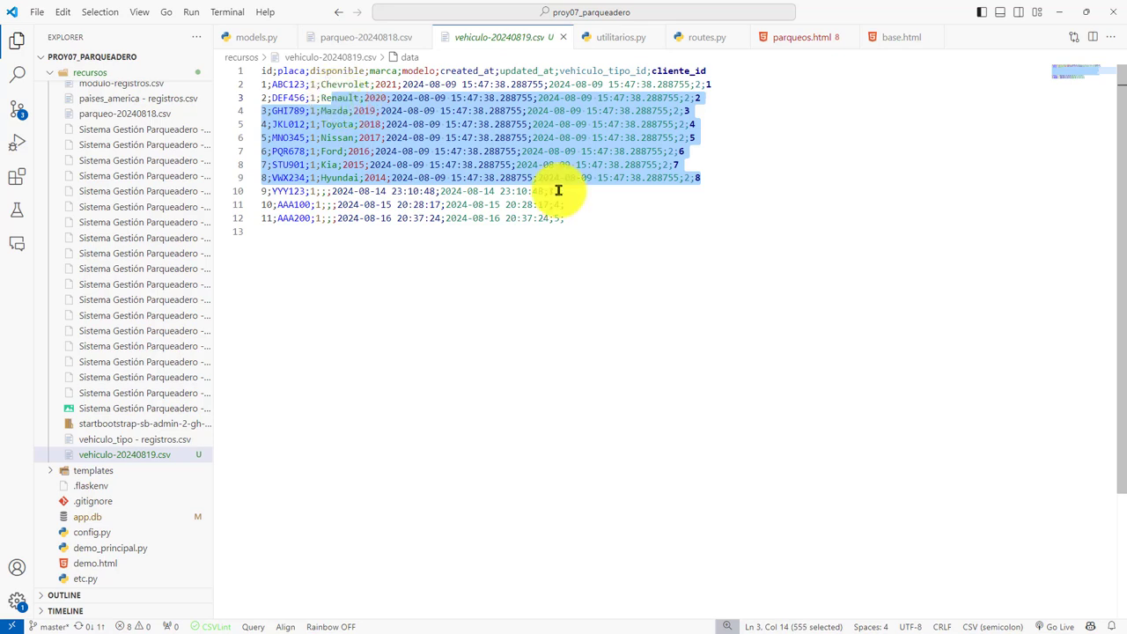
left_click(643, 224)
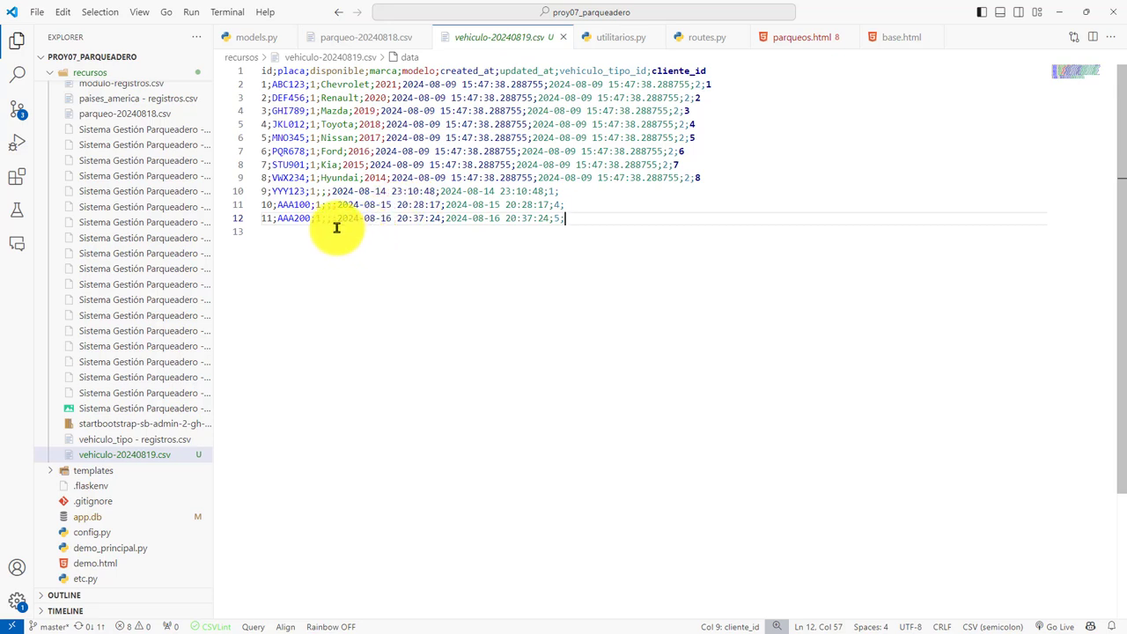
left_click_drag(302, 141, 761, 78)
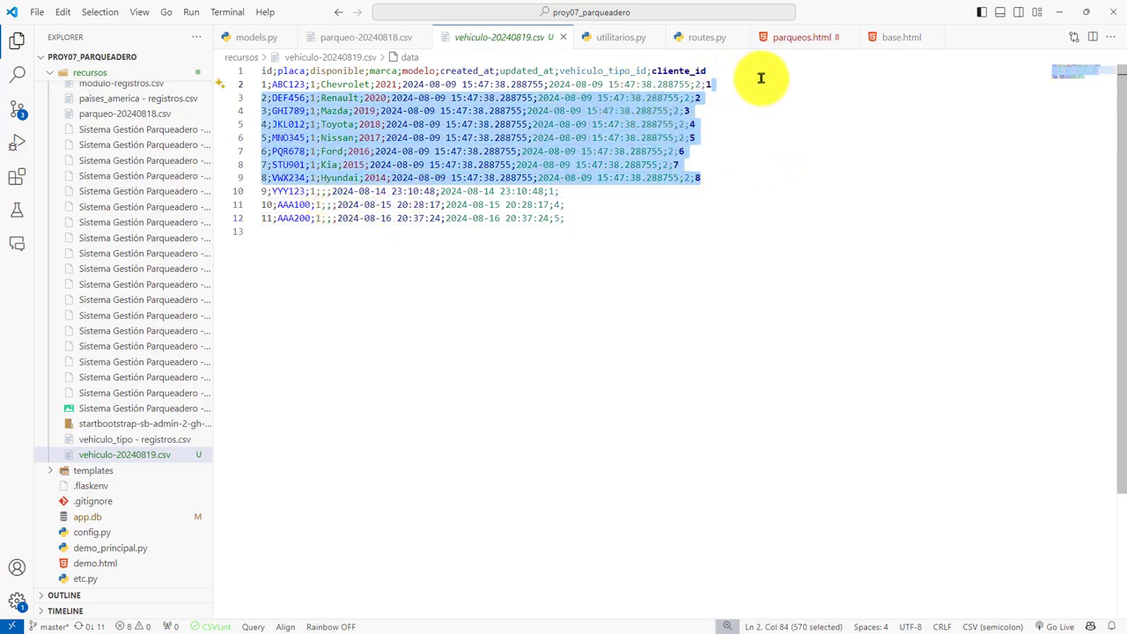
key("ctrl+shift+Home")
key("shift+End")
key("Delete")
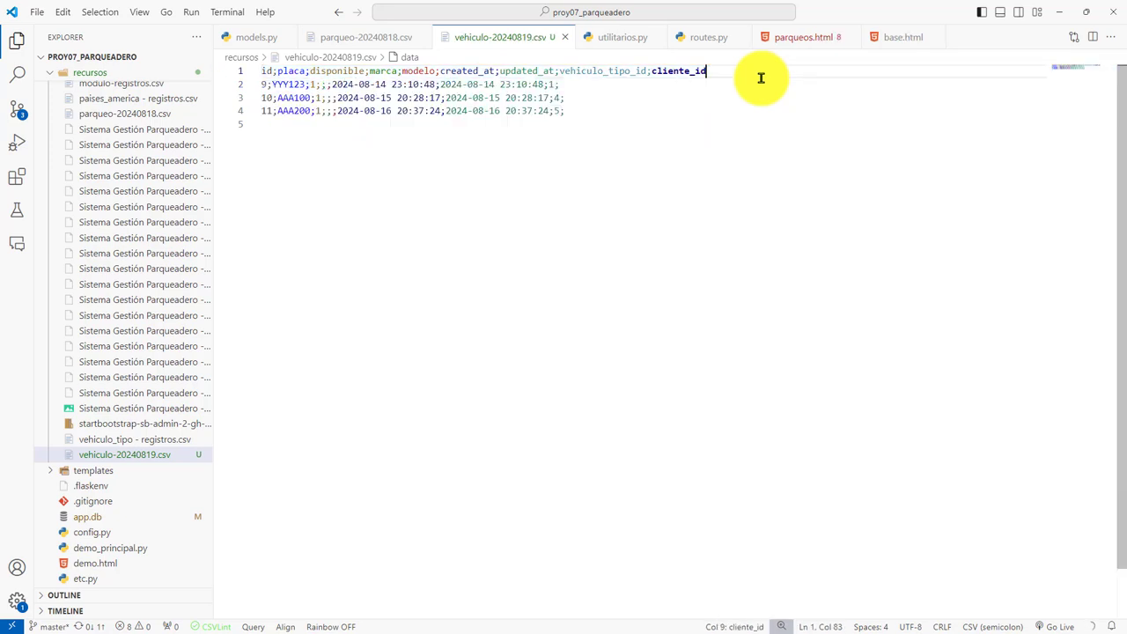
left_click_drag(265, 84, 283, 95)
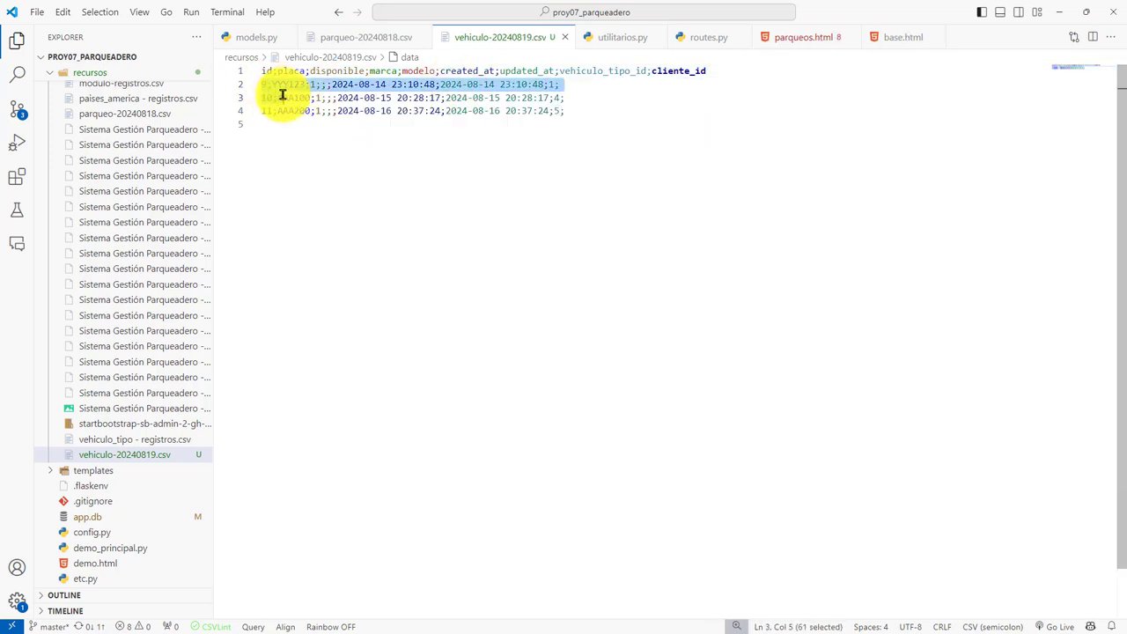
left_click(272, 102)
left_click(581, 156)
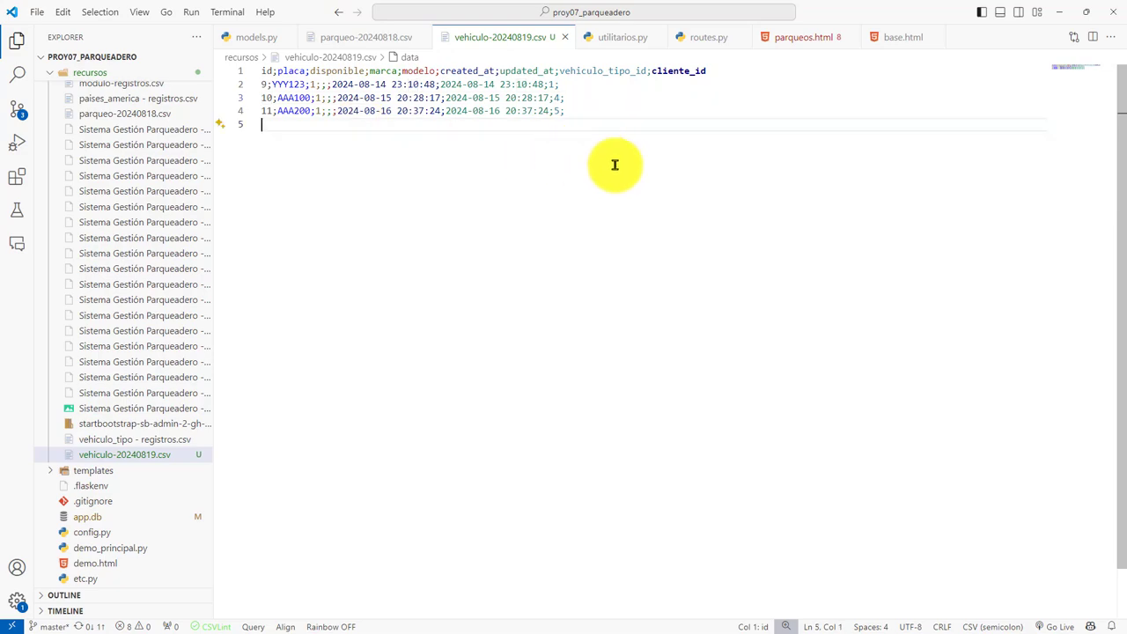
Step: Switch to DB Browser for SQLite and choose vehiculo-20240819.csv from the recursos folder for a table import into app.db
key("alt+Tab")
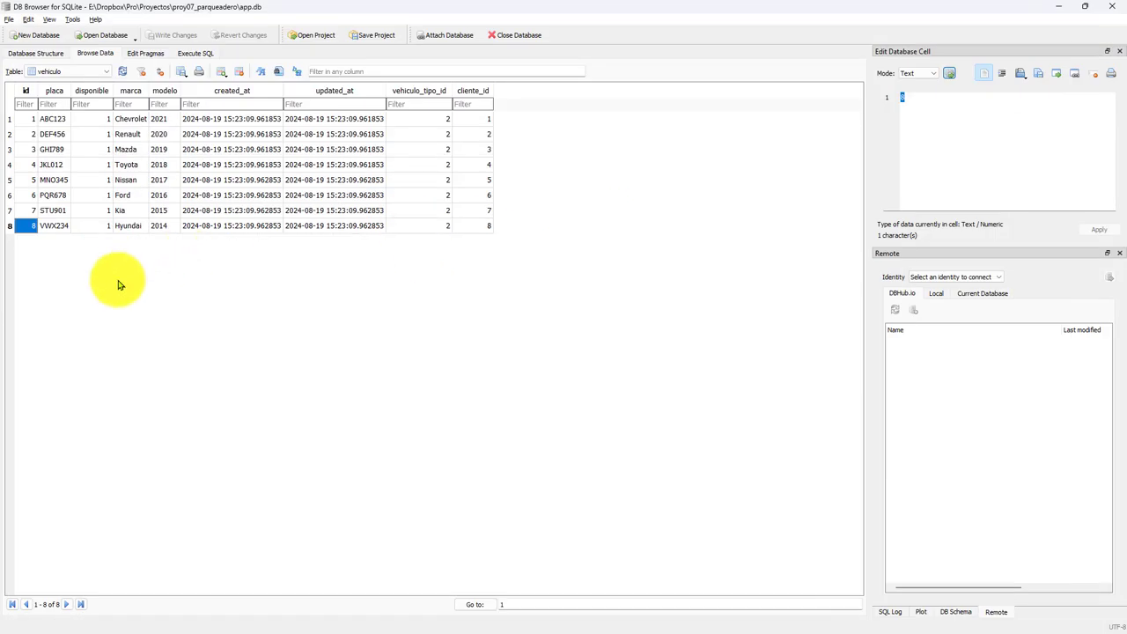
left_click(9, 19)
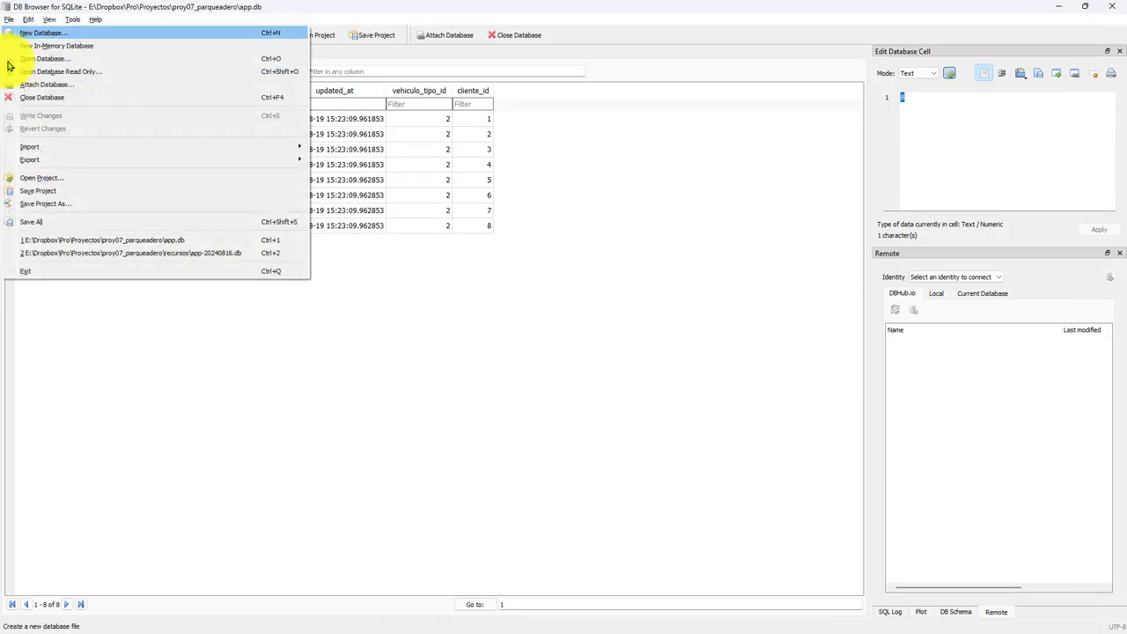
mouse_move(129, 146)
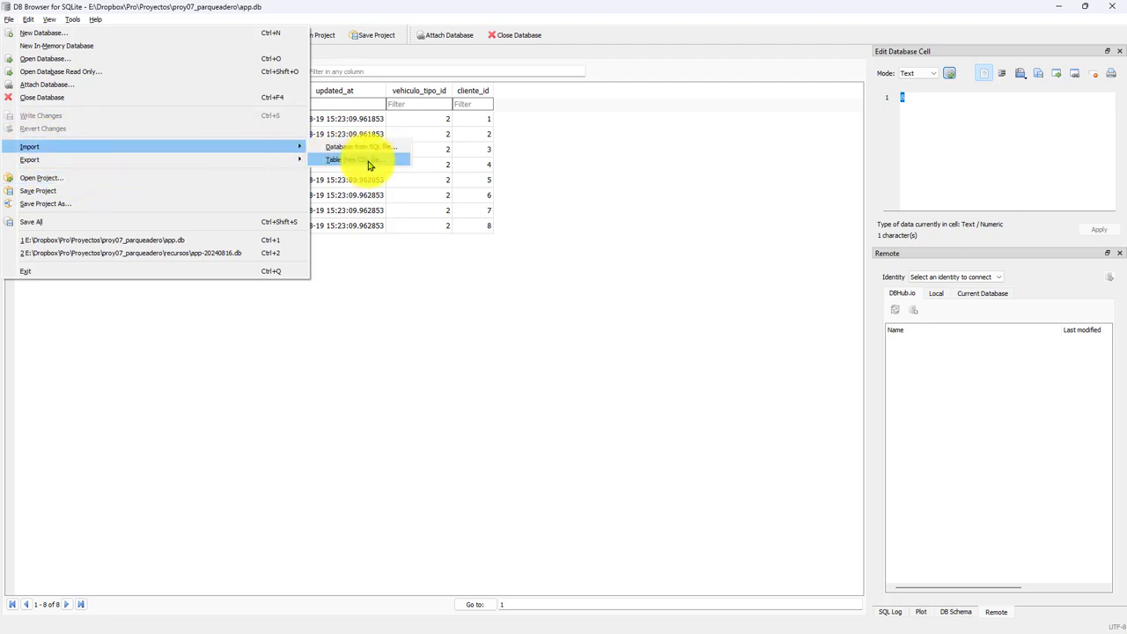
left_click(367, 165)
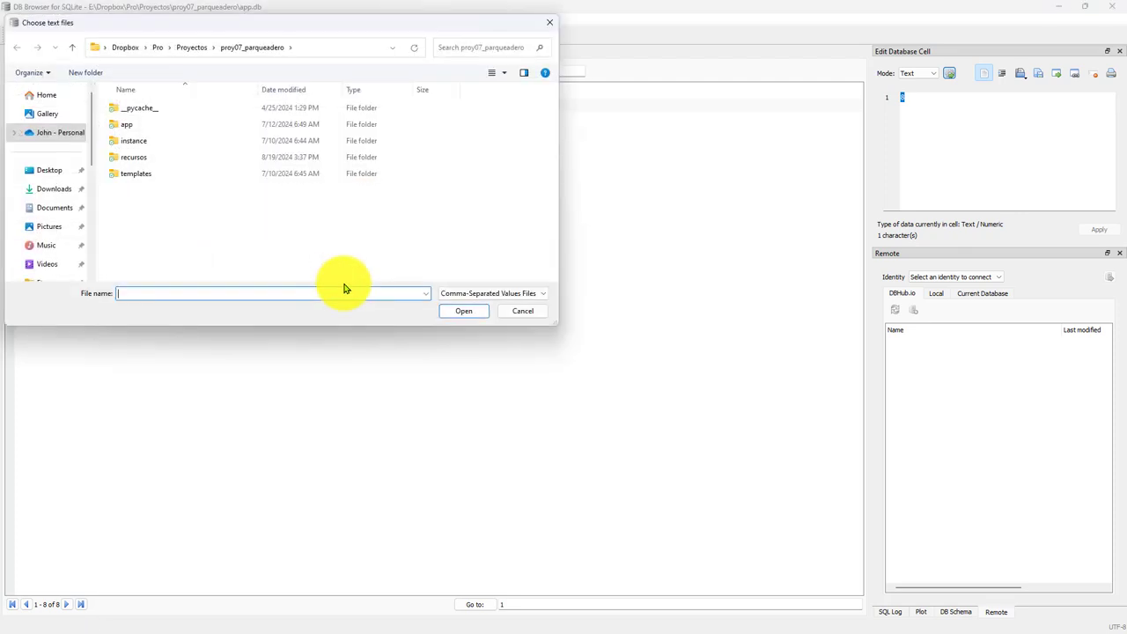
double_click(141, 156)
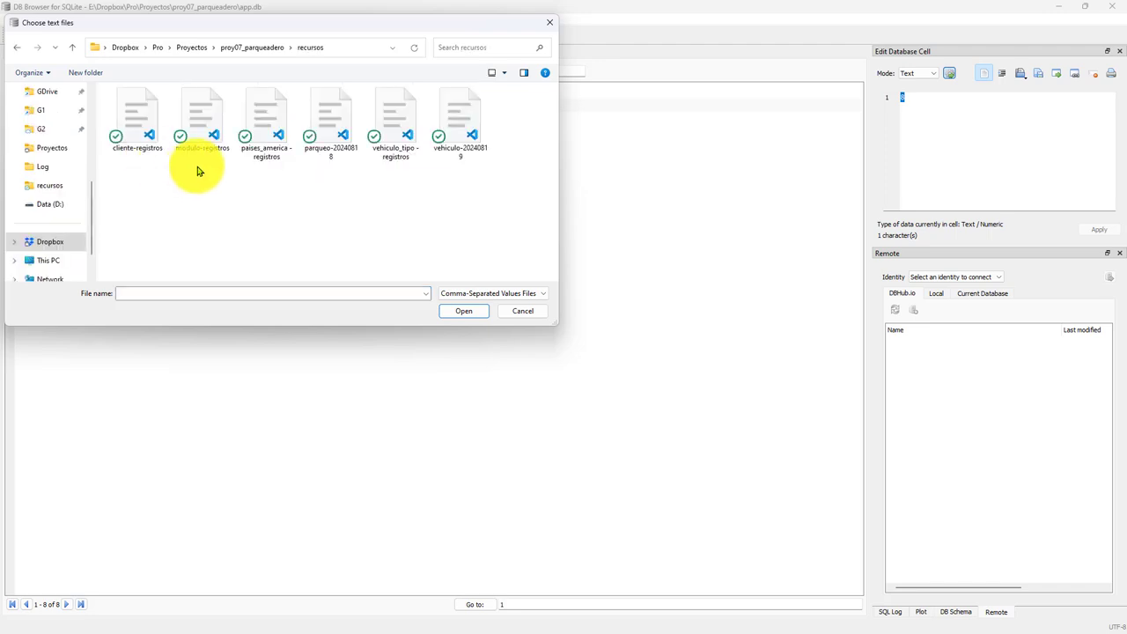
double_click(447, 141)
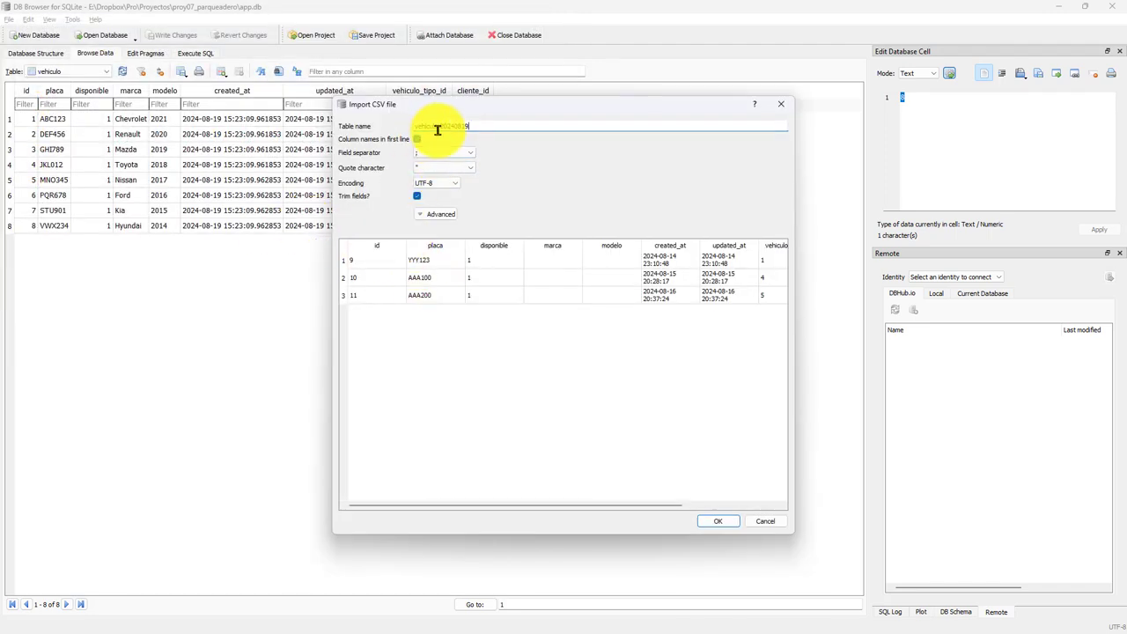
Step: Import the CSV records into the existing vehiculo table, accepting for all, and write the changes to the database
left_click_drag(435, 126, 517, 124)
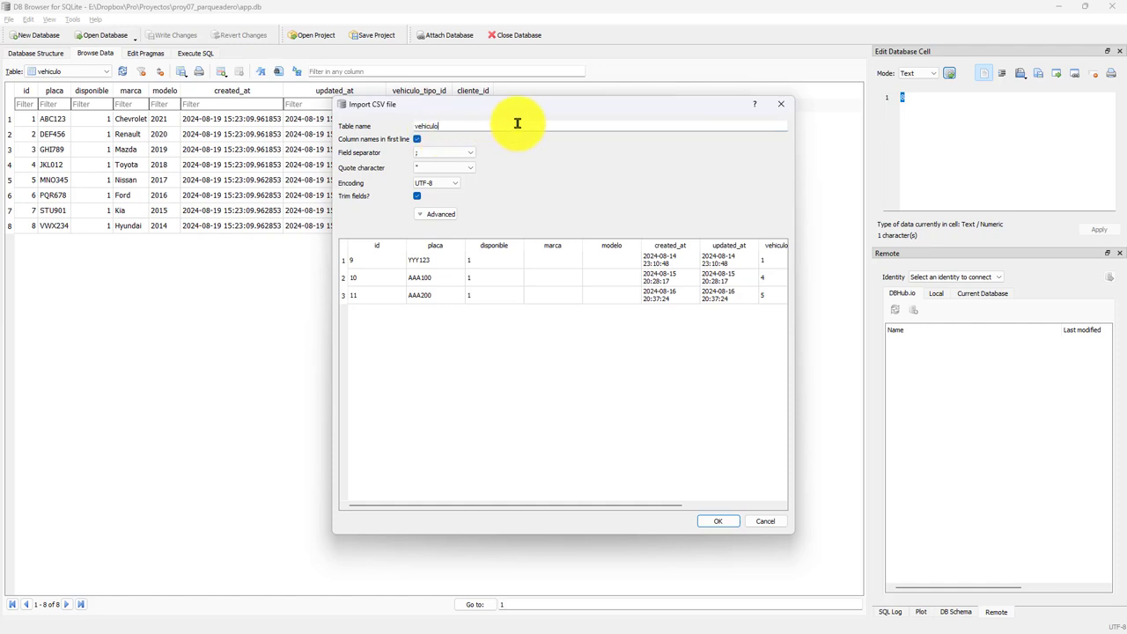
left_click(718, 520)
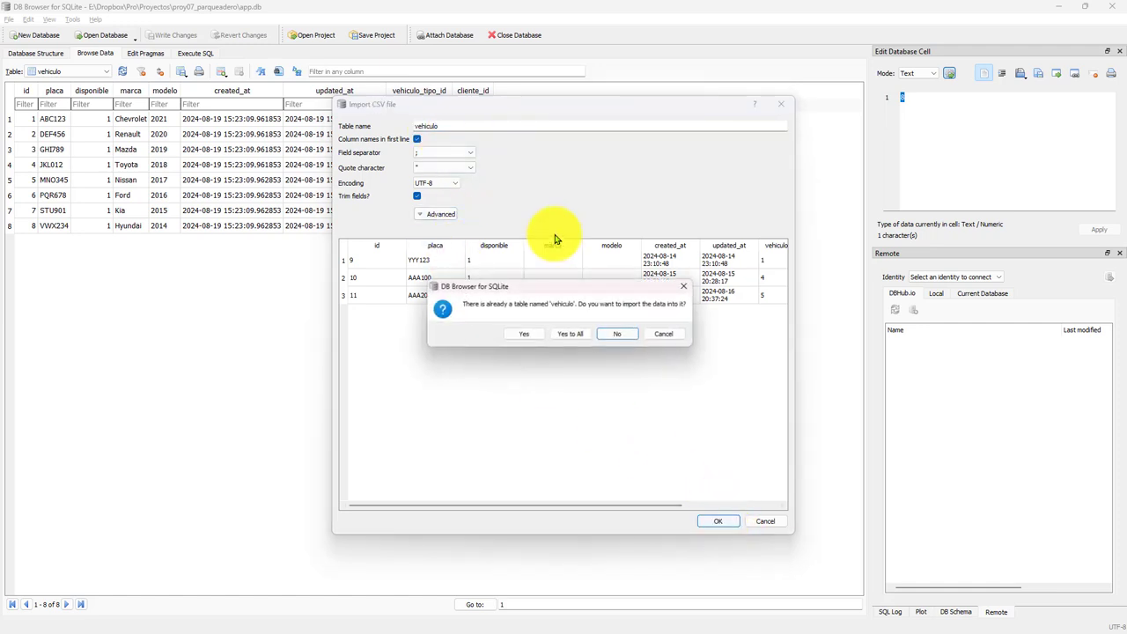
left_click(563, 338)
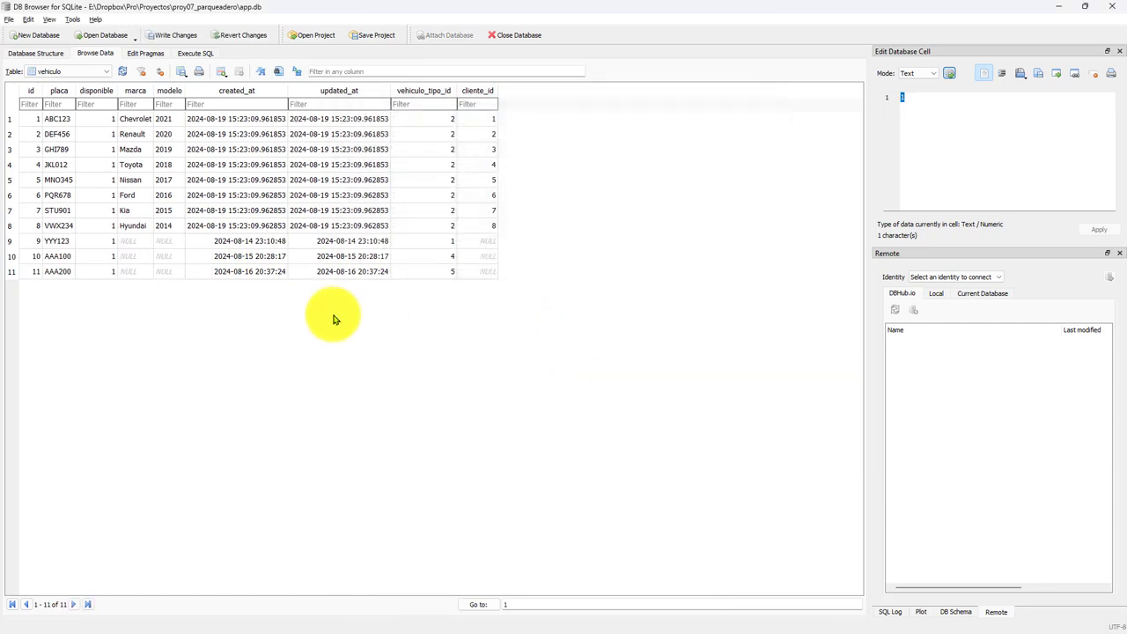
key("ctrl+s")
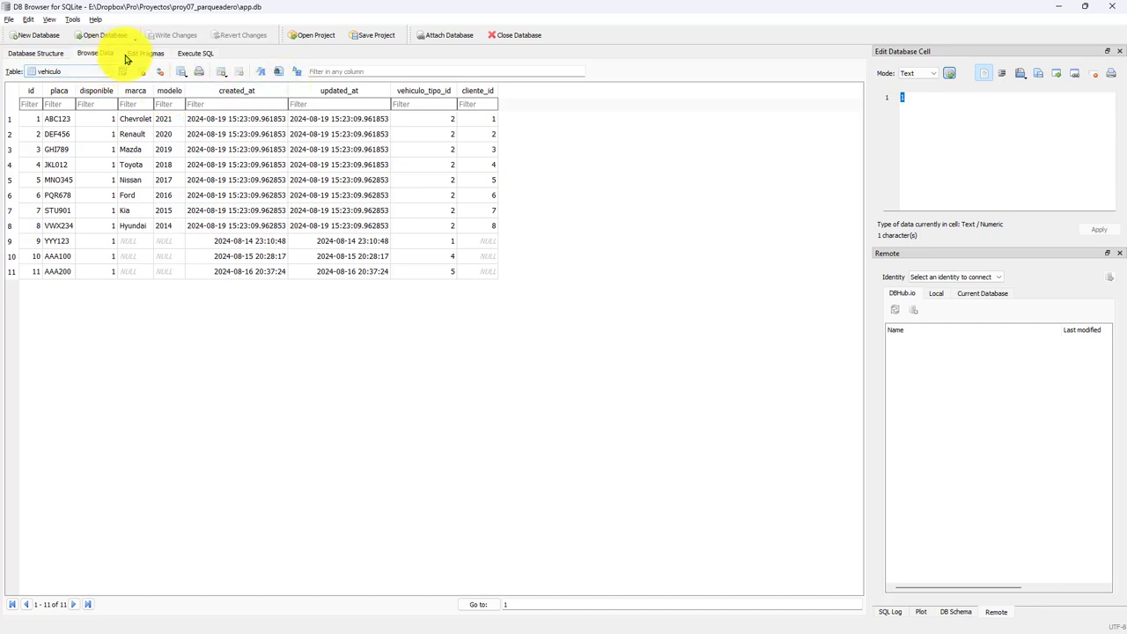
Step: Display the parqueo table and choose parqueo-20240818.csv from the recursos folder for a table import
left_click(103, 72)
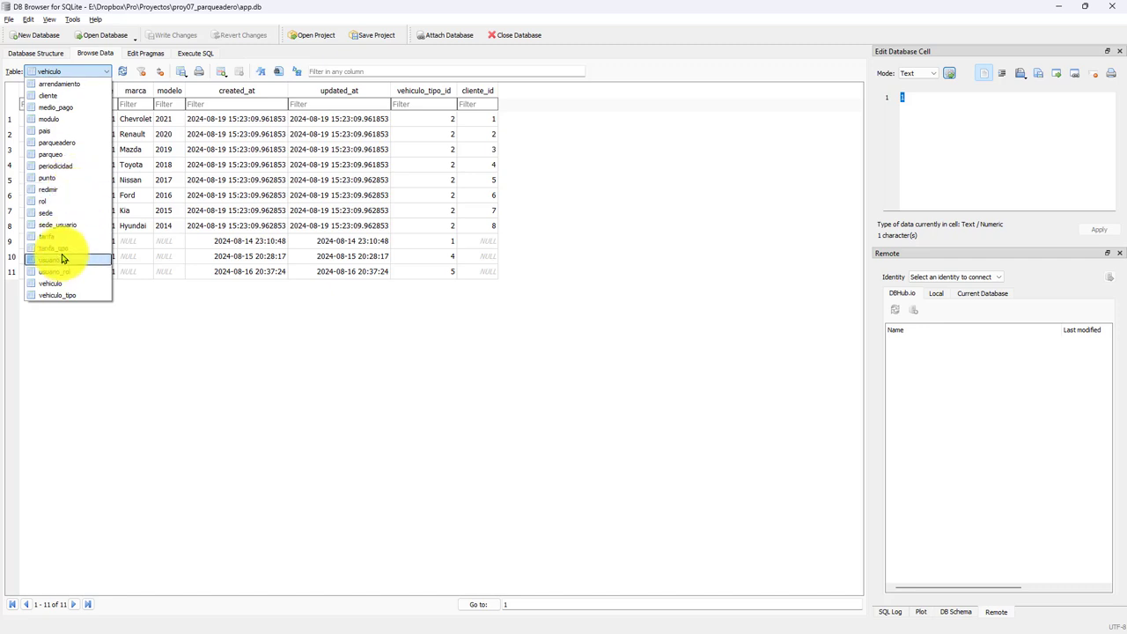
left_click(76, 155)
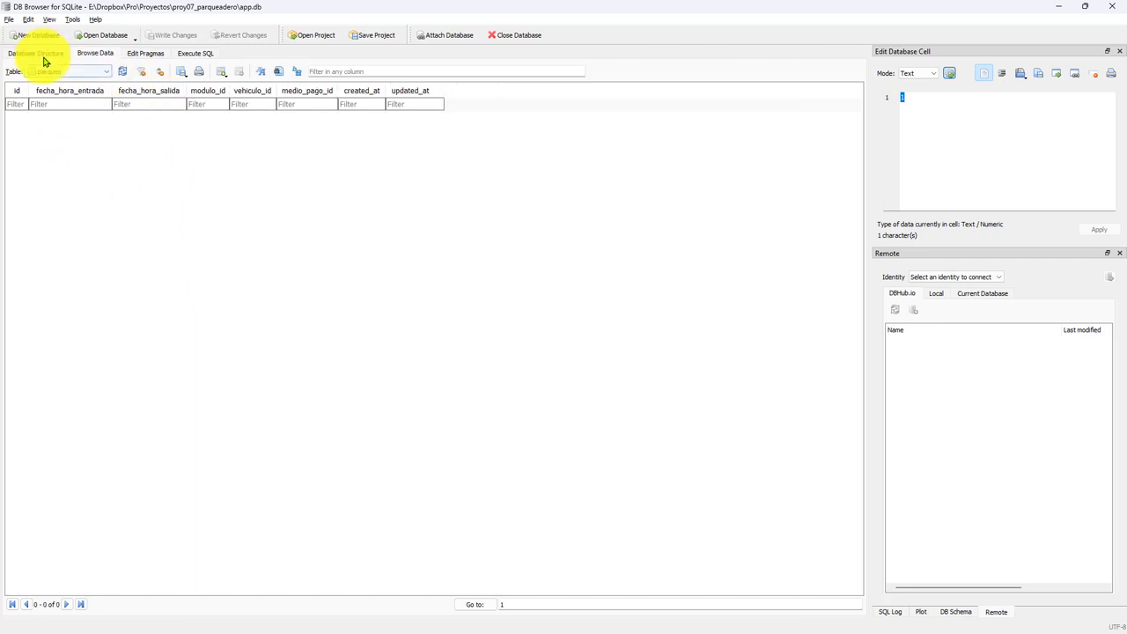
left_click(9, 20)
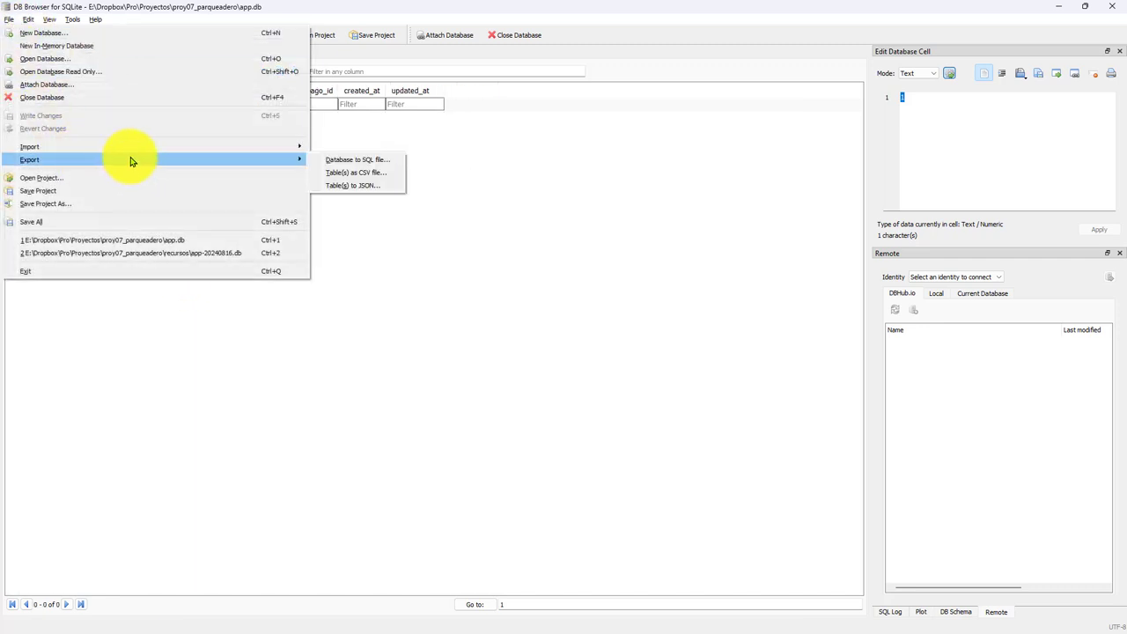
mouse_move(135, 151)
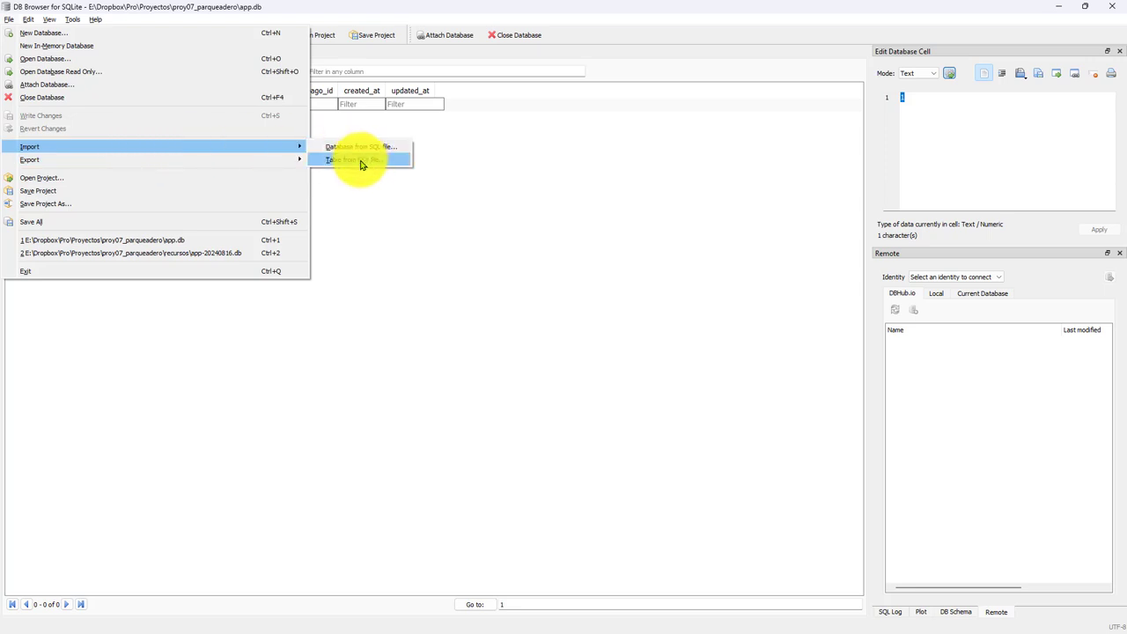
left_click(360, 161)
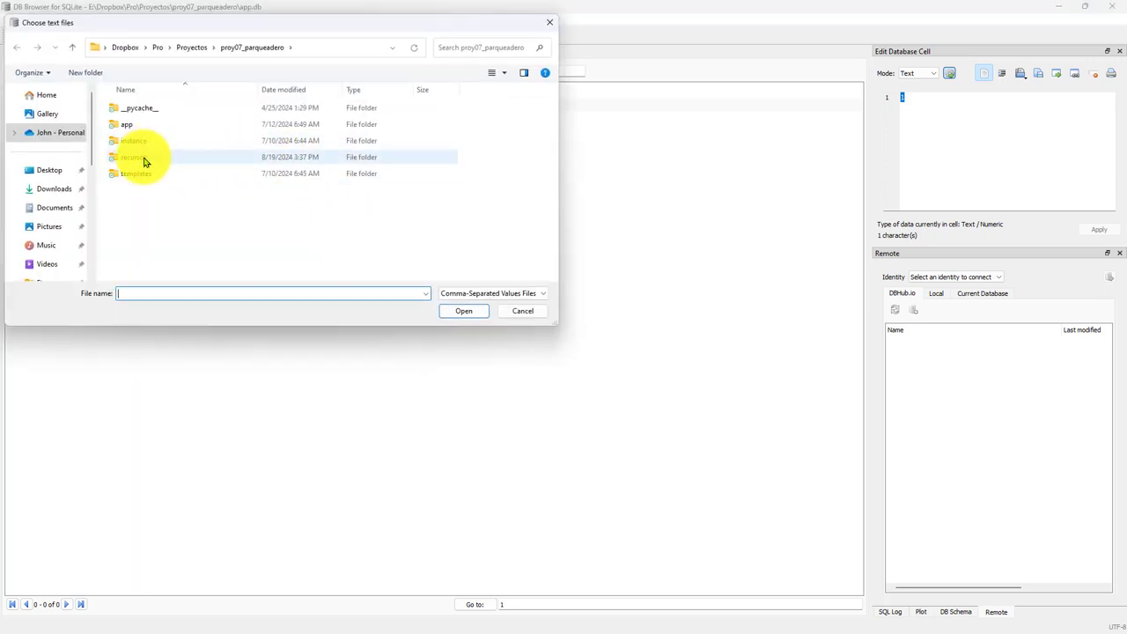
double_click(146, 159)
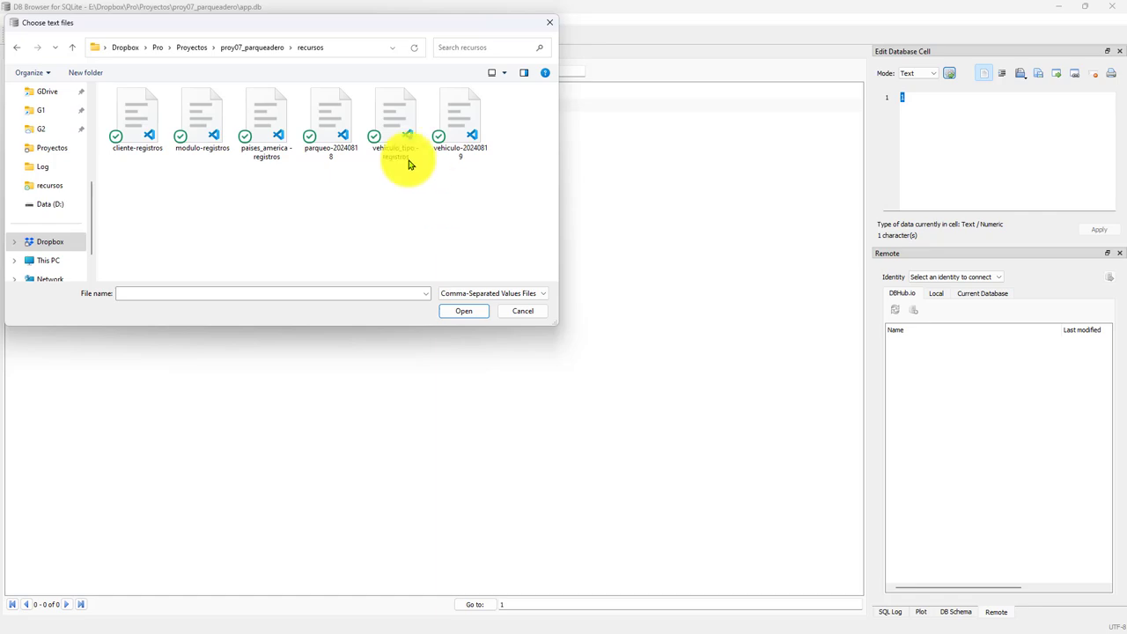
left_click(337, 110)
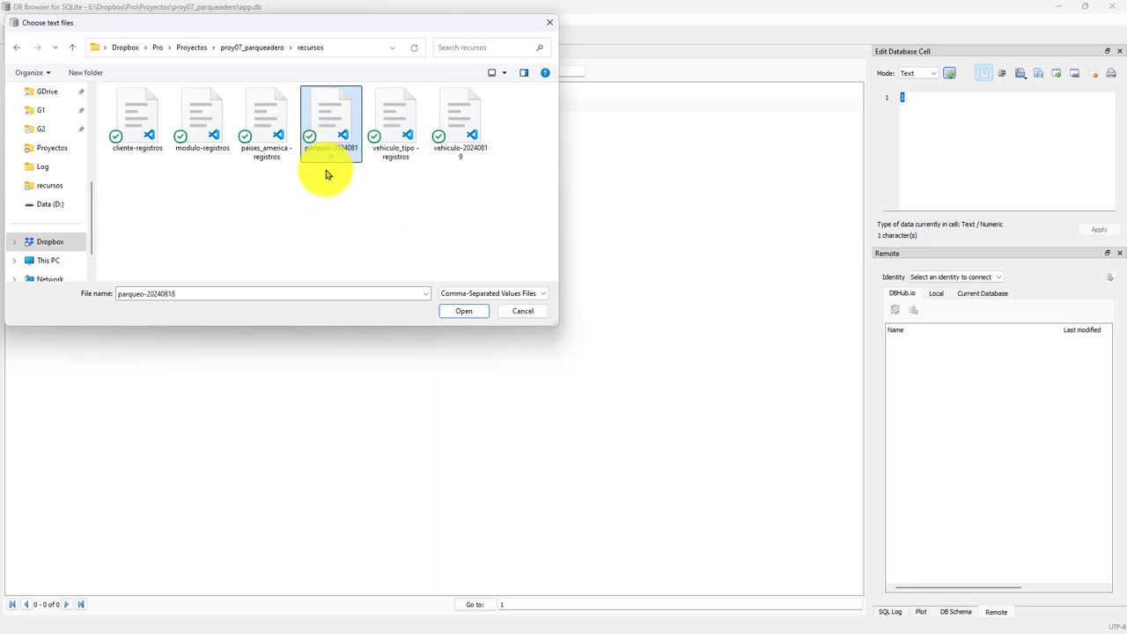
double_click(325, 118)
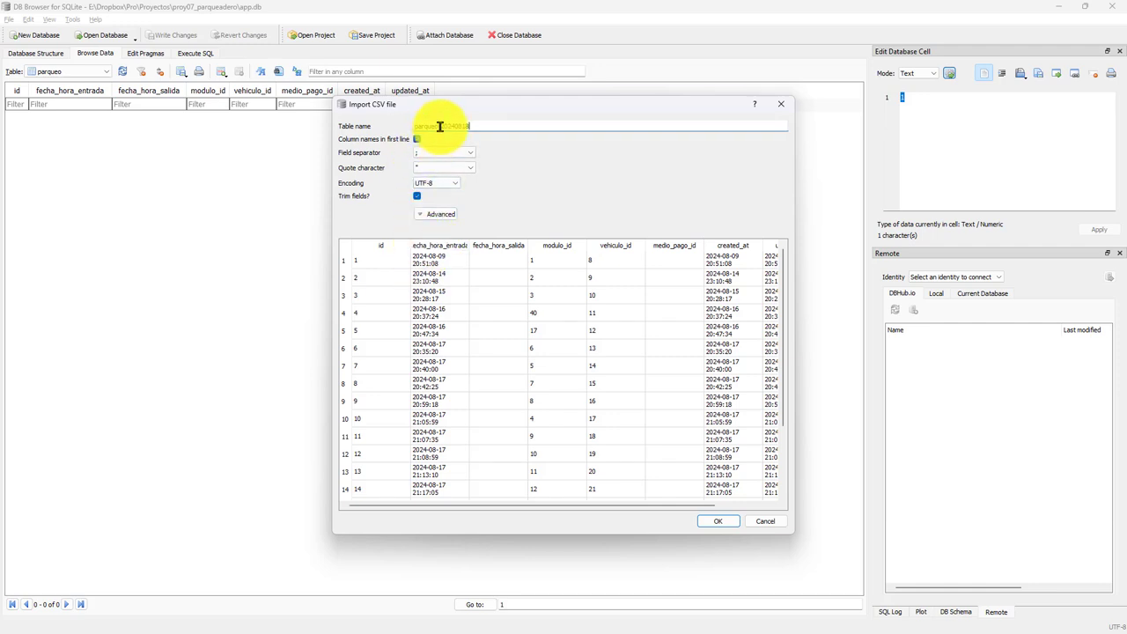
Step: Try to import the parqueo-20240818.csv records into the existing parqueo table, accepting for all
left_click_drag(439, 126, 599, 126)
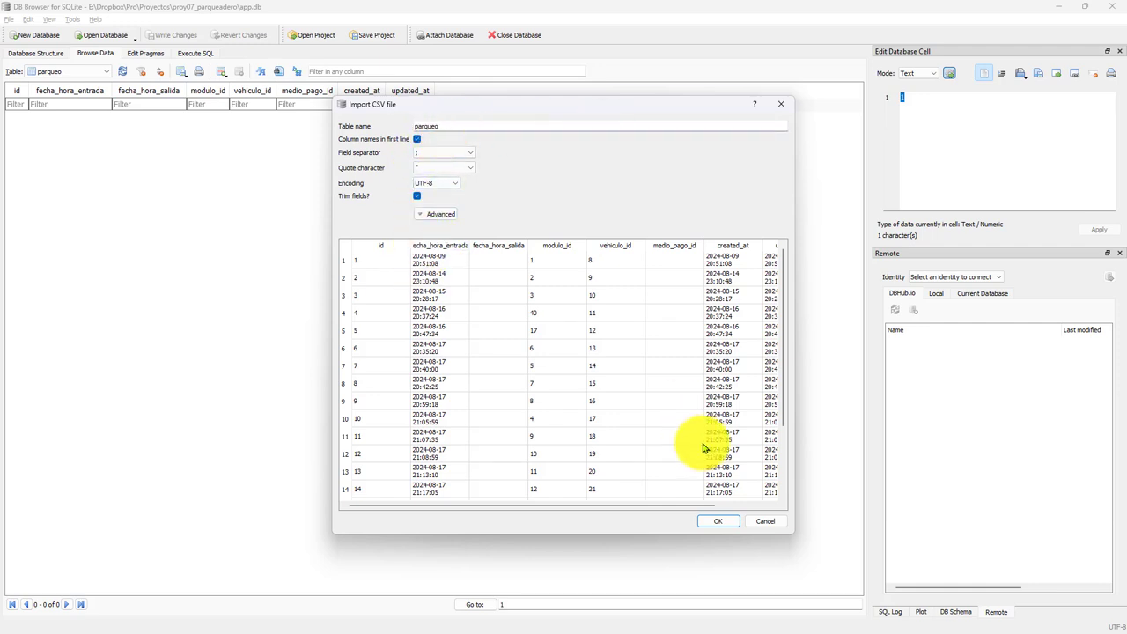
left_click(718, 523)
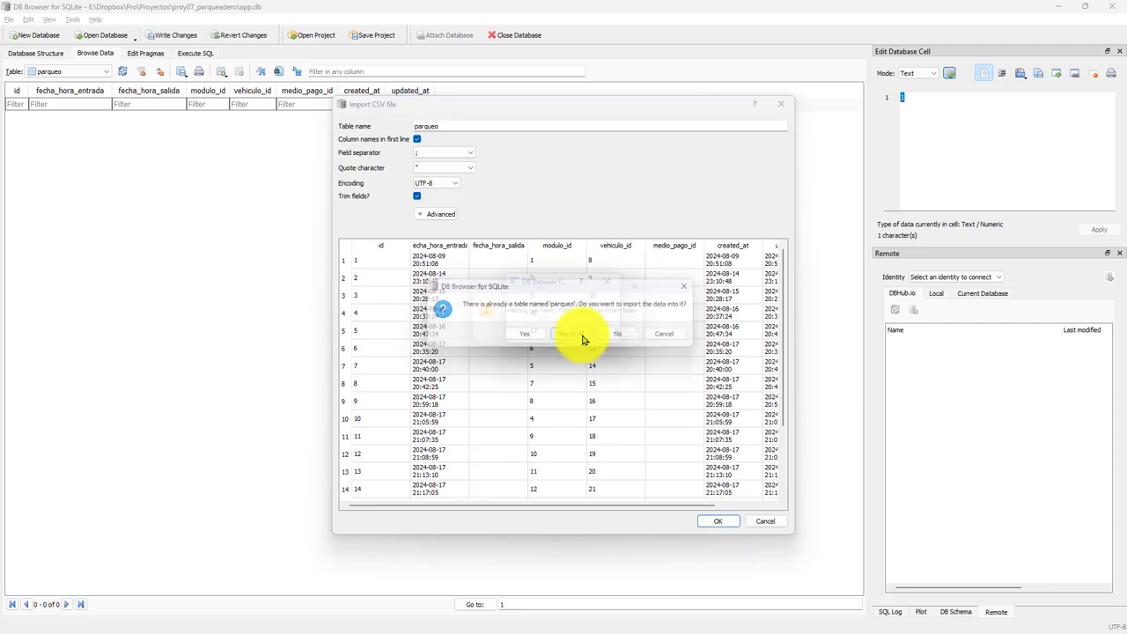
left_click(581, 334)
left_click(623, 333)
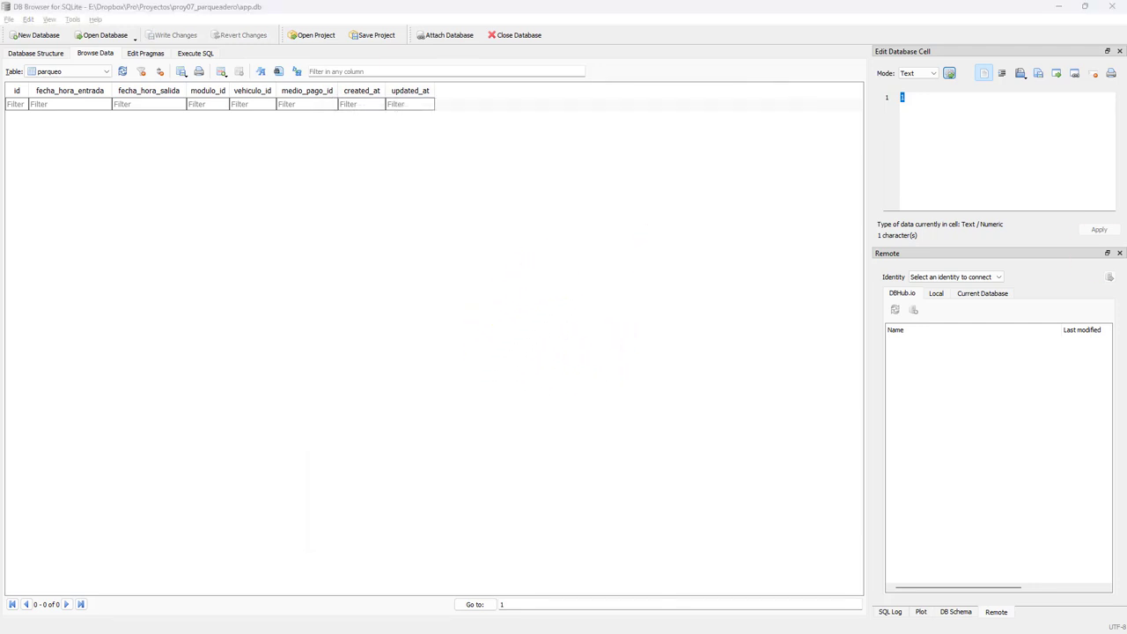
Step: Load parqueo-20240818.csv from the recursos folder into the CSV import preview again
left_click(9, 20)
mouse_move(259, 159)
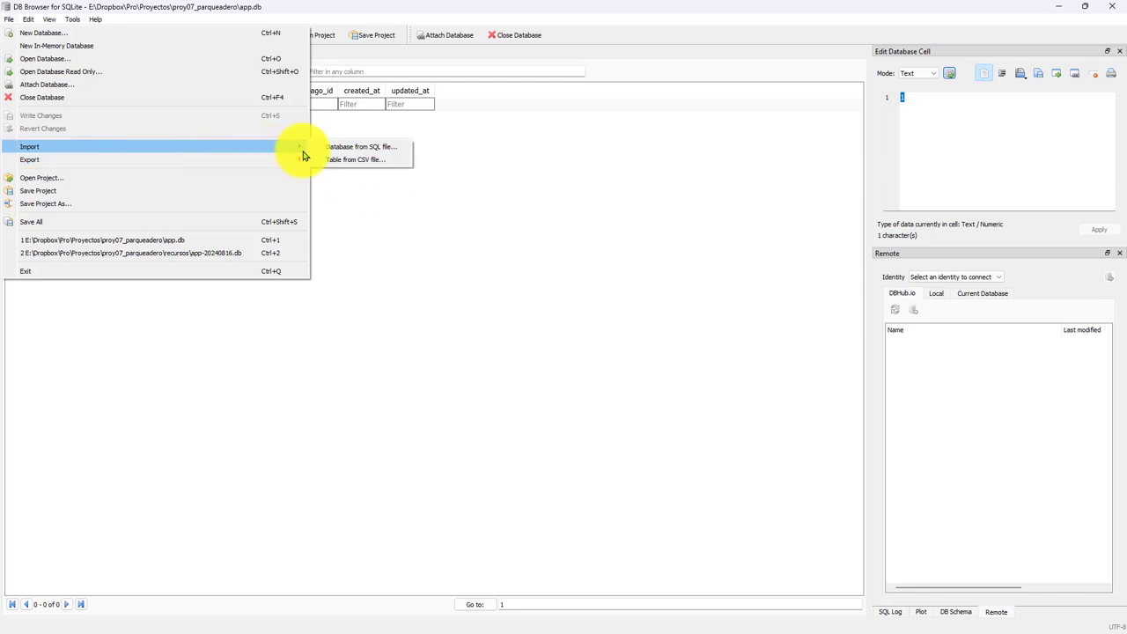
left_click(343, 161)
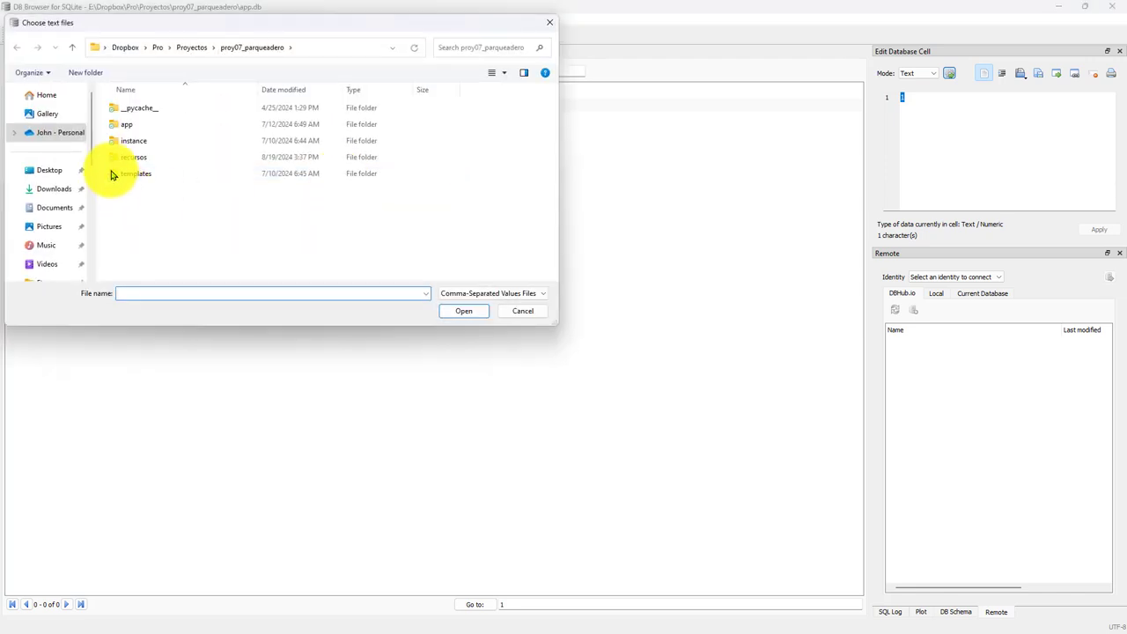
double_click(141, 141)
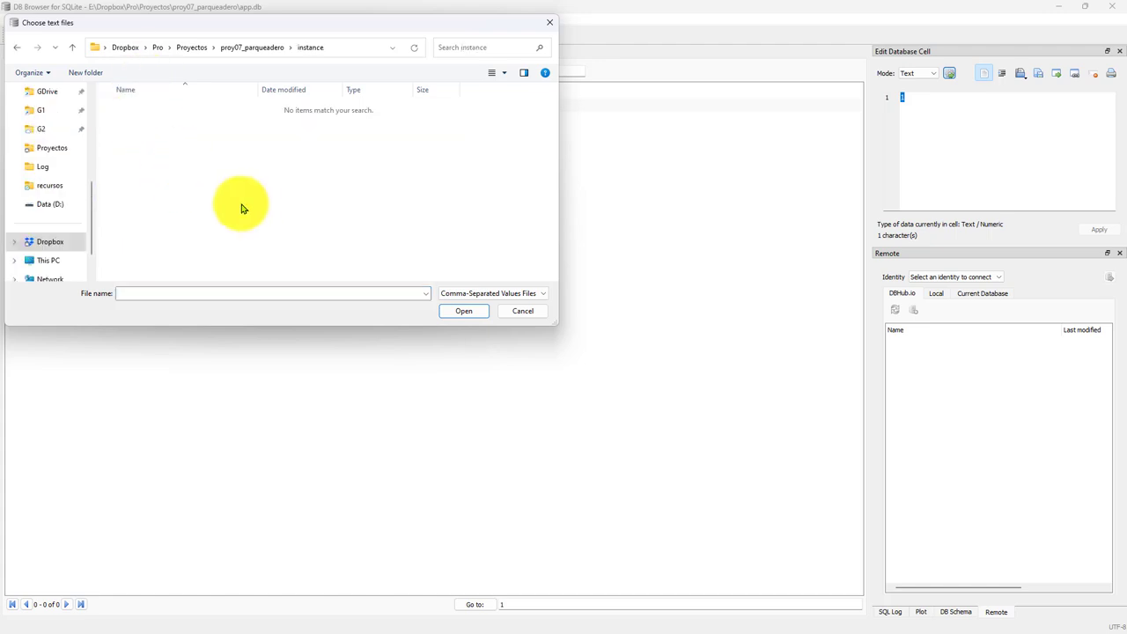
key("alt+Up")
left_click(155, 157)
double_click(155, 158)
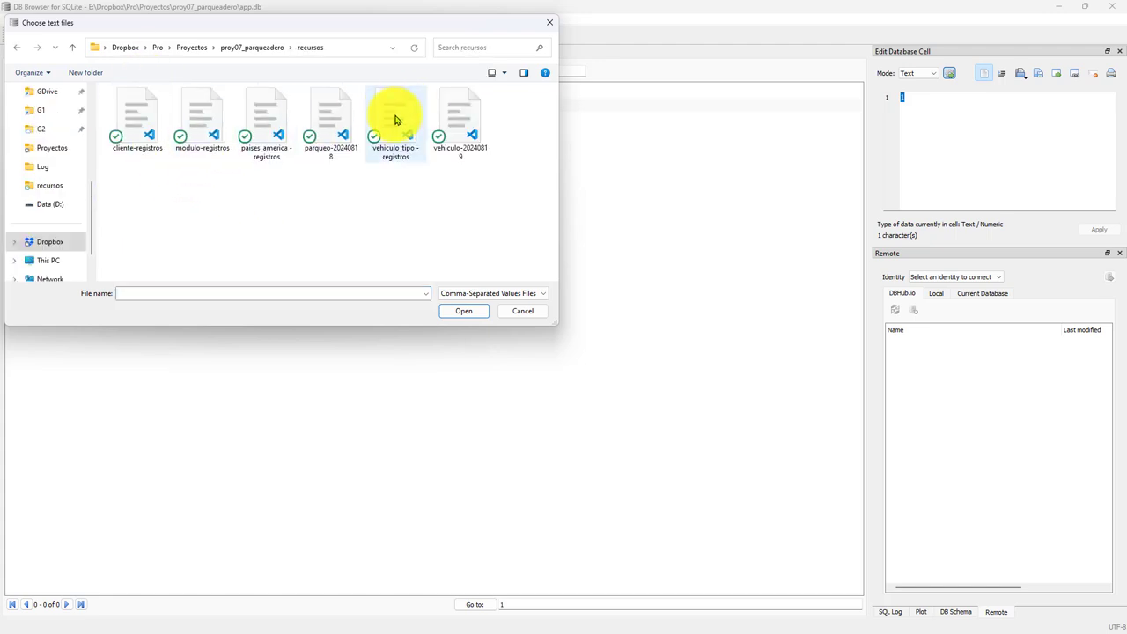
double_click(327, 122)
Step: Examine the vehiculo_id values in the parqueo import preview, cancelling the import, and display the vehiculo table to compare its ids
scroll(614, 432, "down", 2)
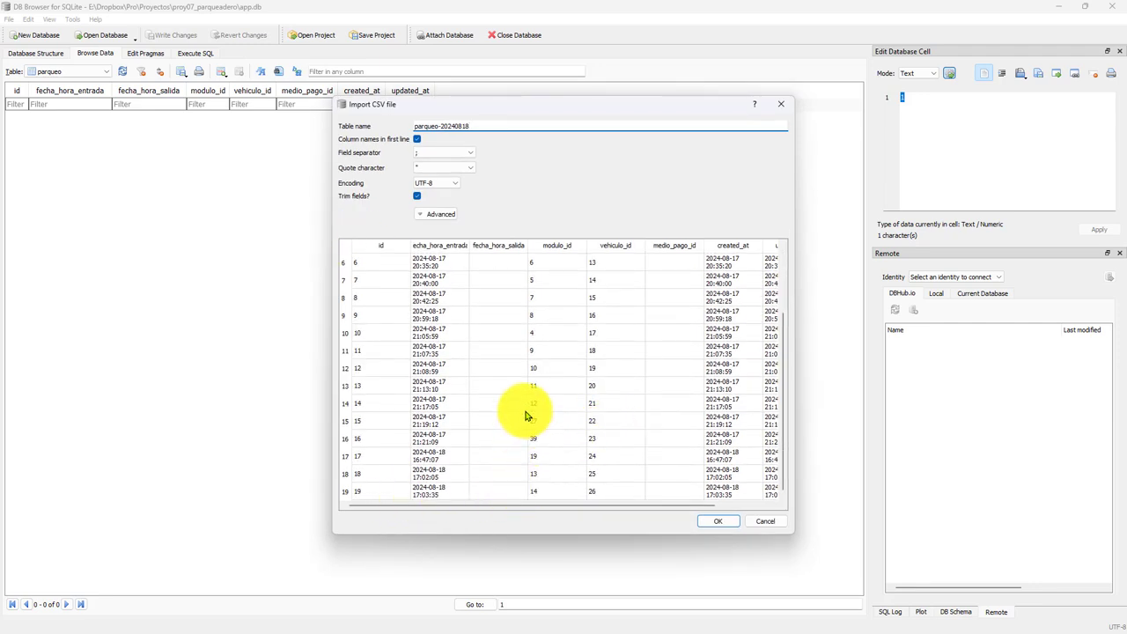
scroll(546, 405, "up", 2)
scroll(599, 405, "down", 2)
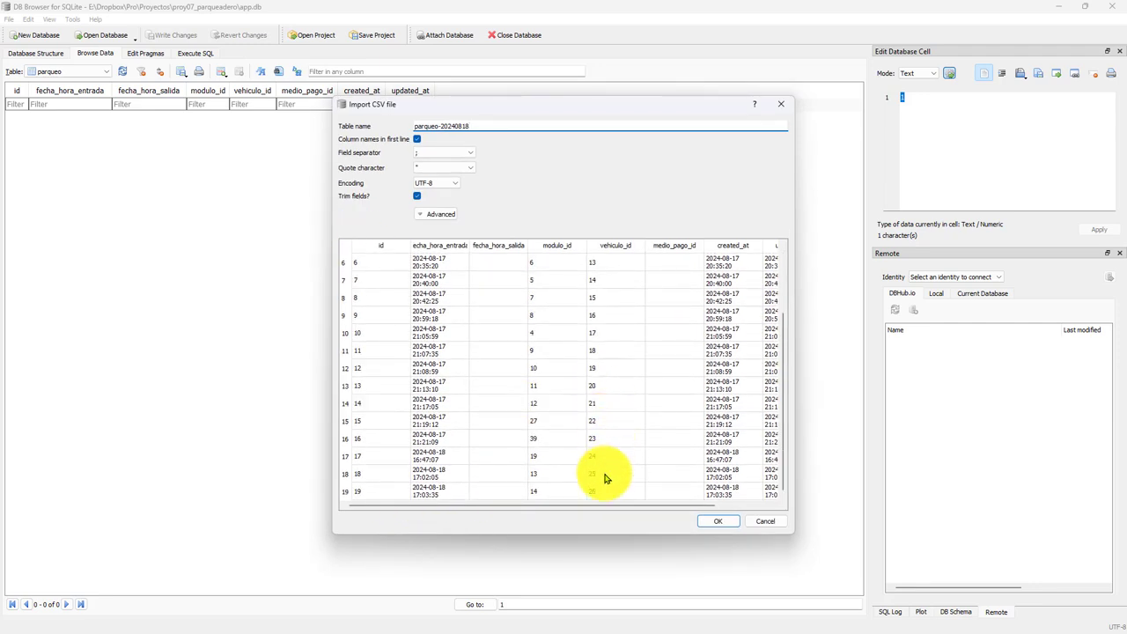
scroll(605, 476, "up", 2)
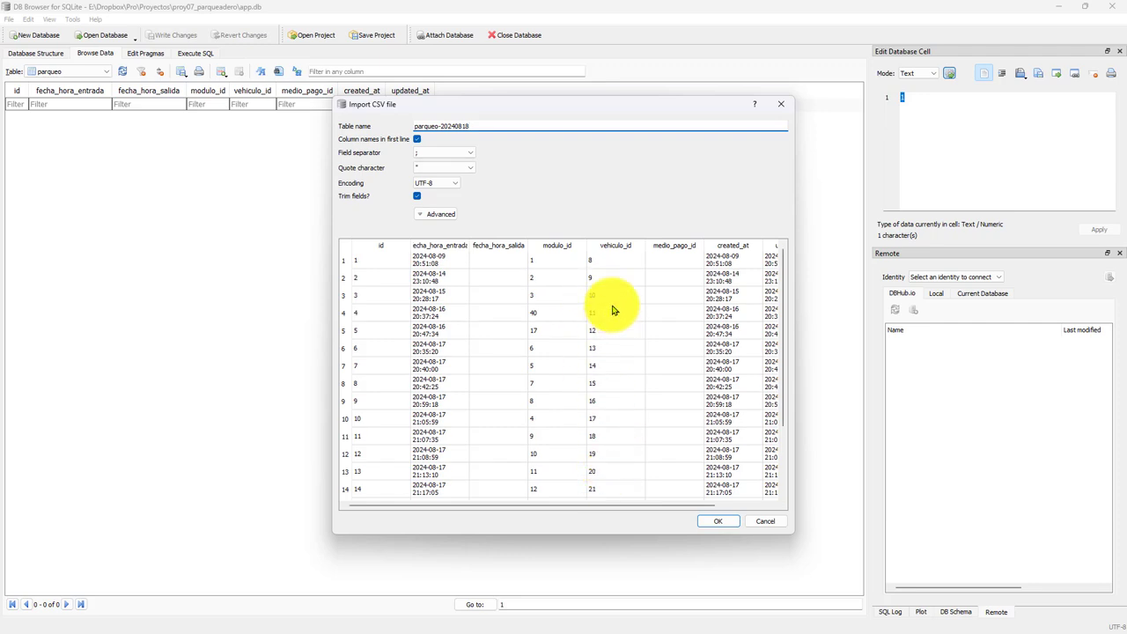
left_click_drag(608, 274, 606, 489)
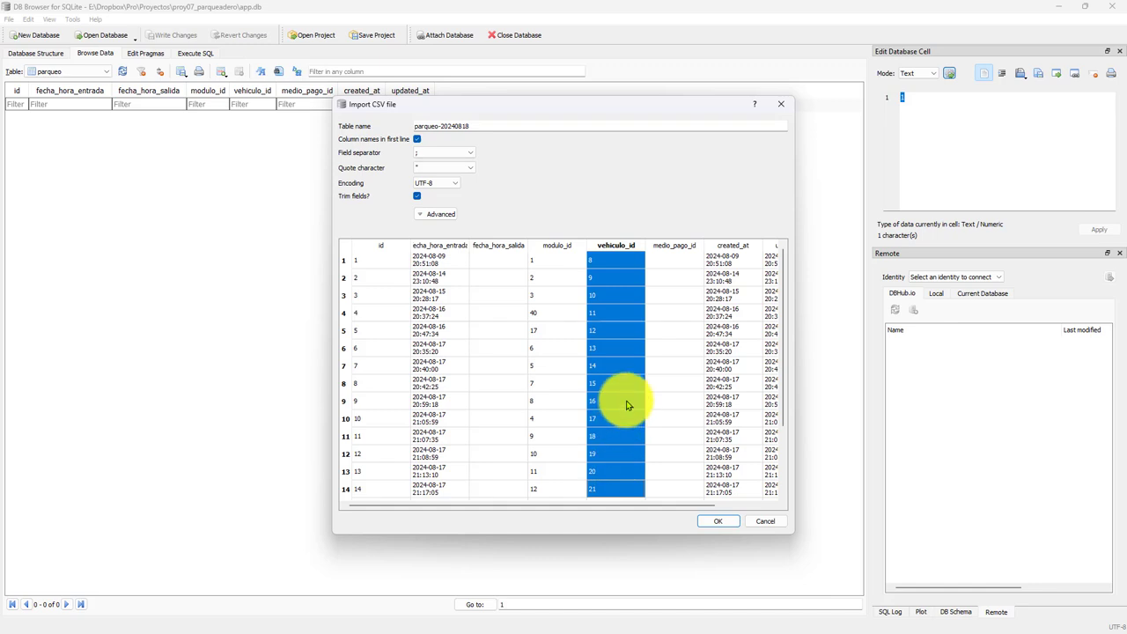
left_click(615, 295)
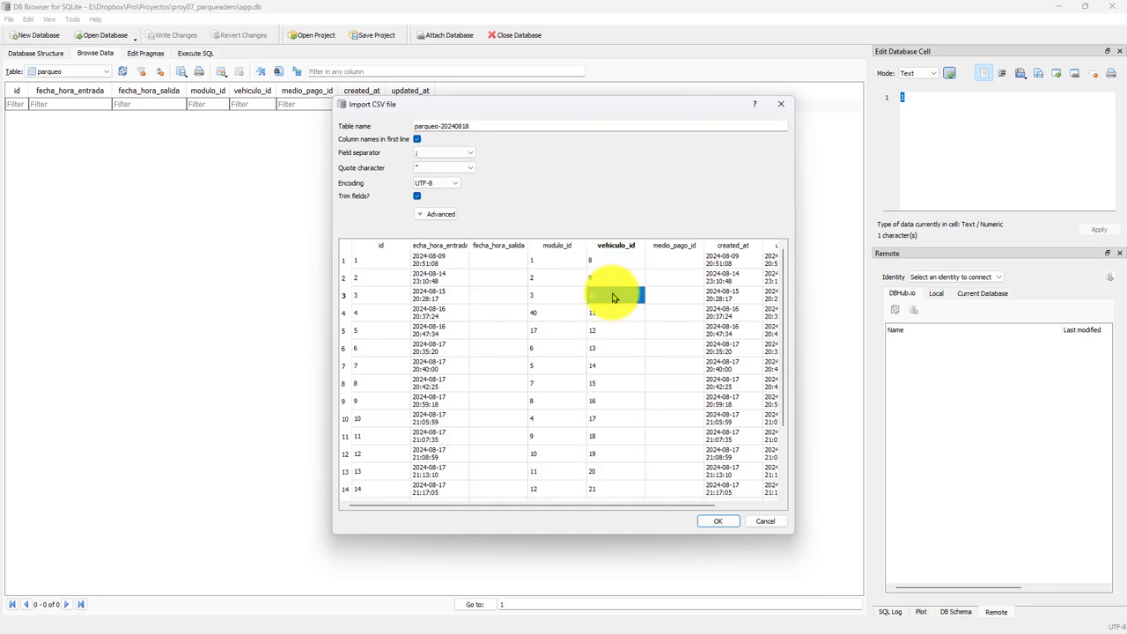
left_click(615, 316)
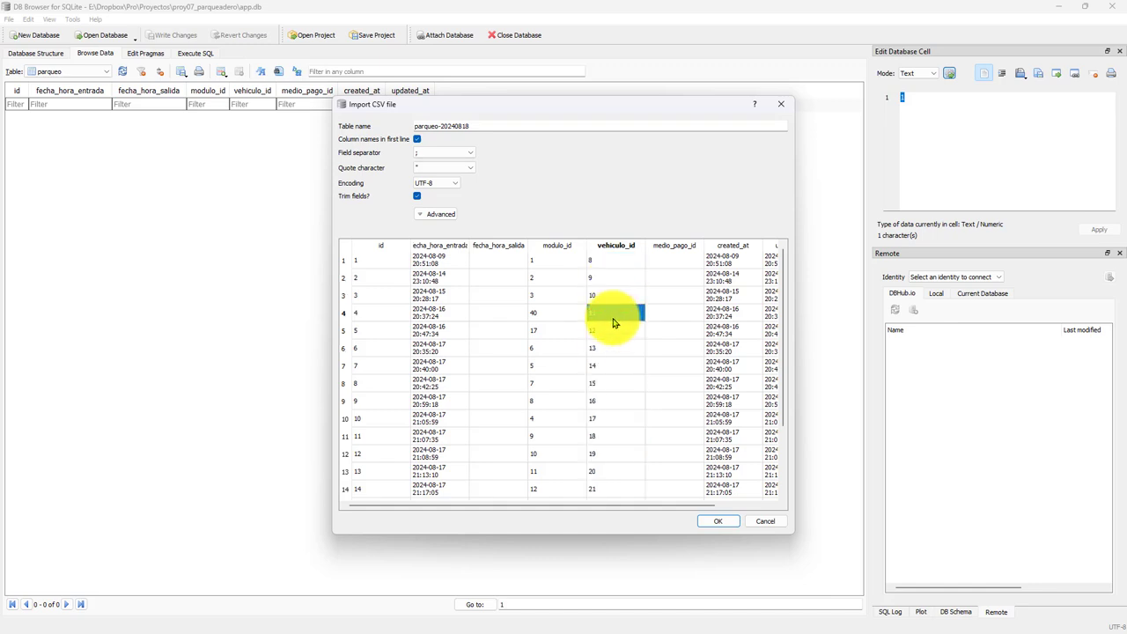
key("Escape")
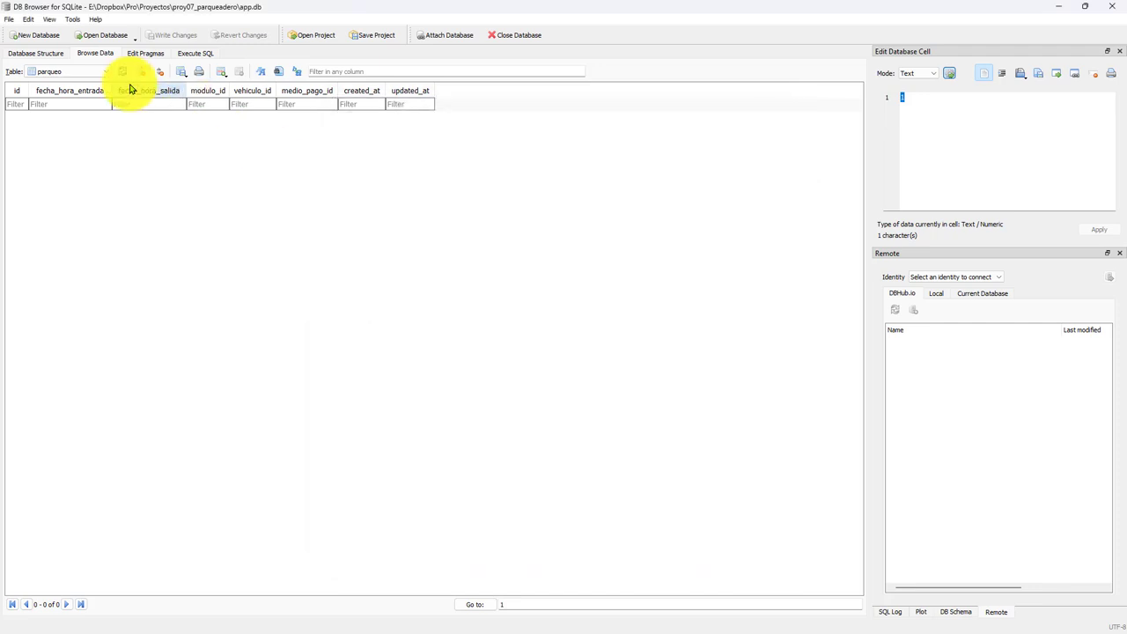
left_click(63, 72)
left_click(53, 282)
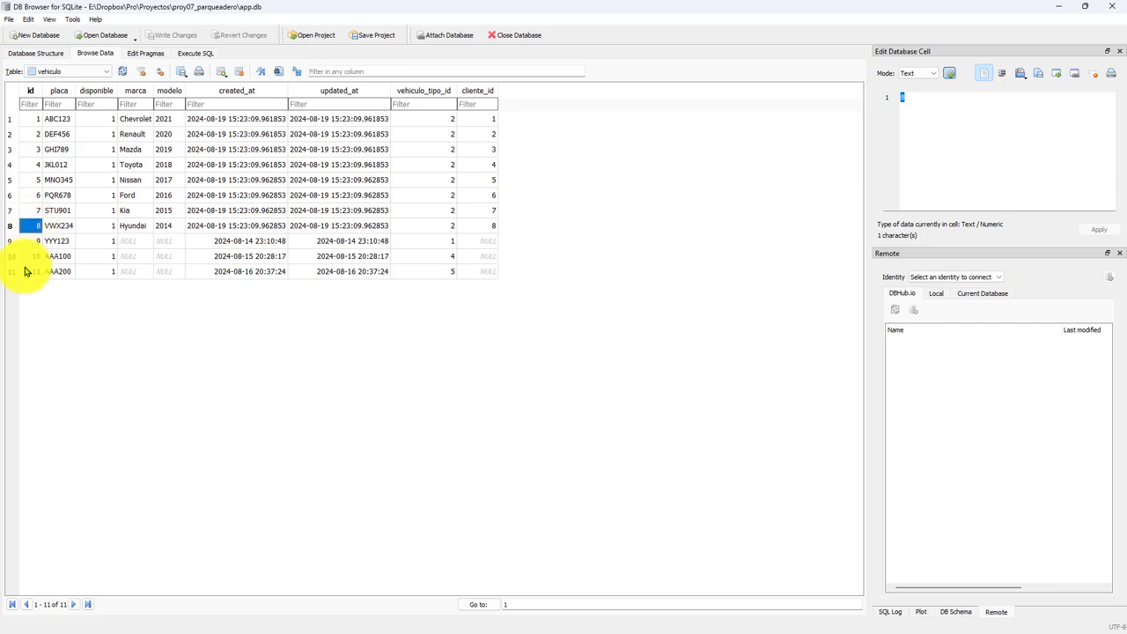
Step: Review the id values in the vehiculo table, then display the parqueo table
left_click(32, 229)
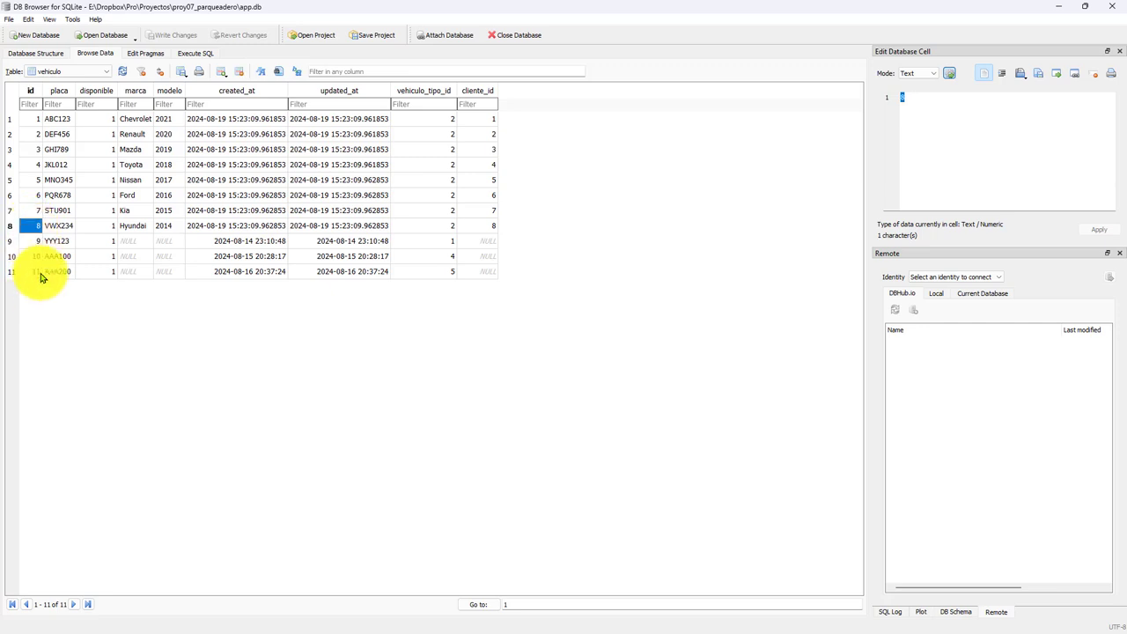
left_click(40, 278)
left_click_drag(32, 120, 36, 271)
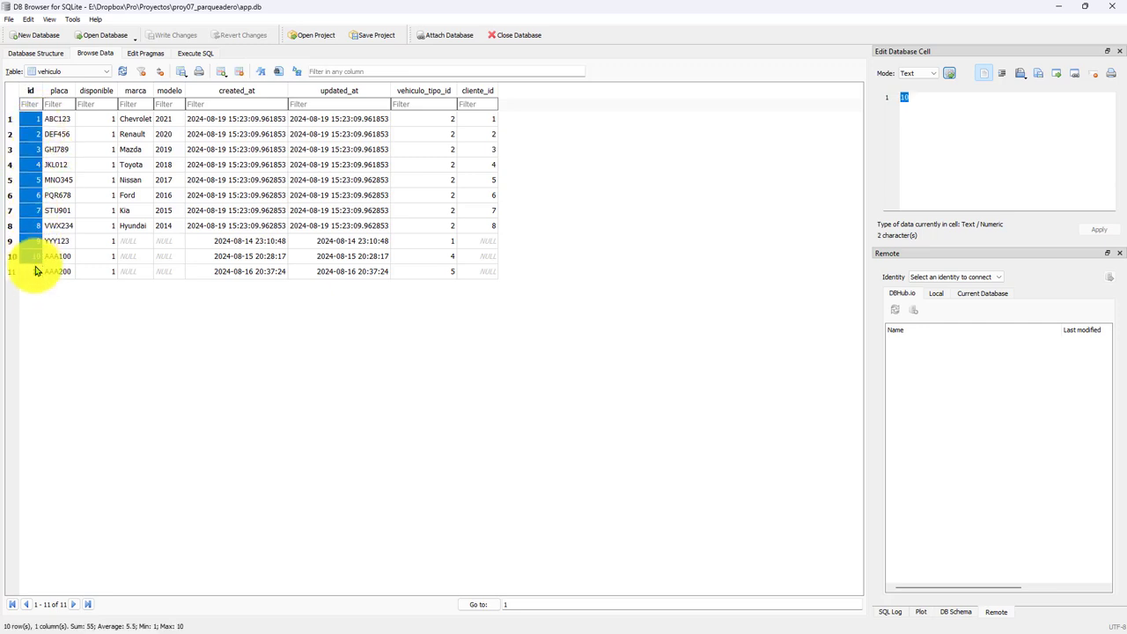
left_click(188, 309)
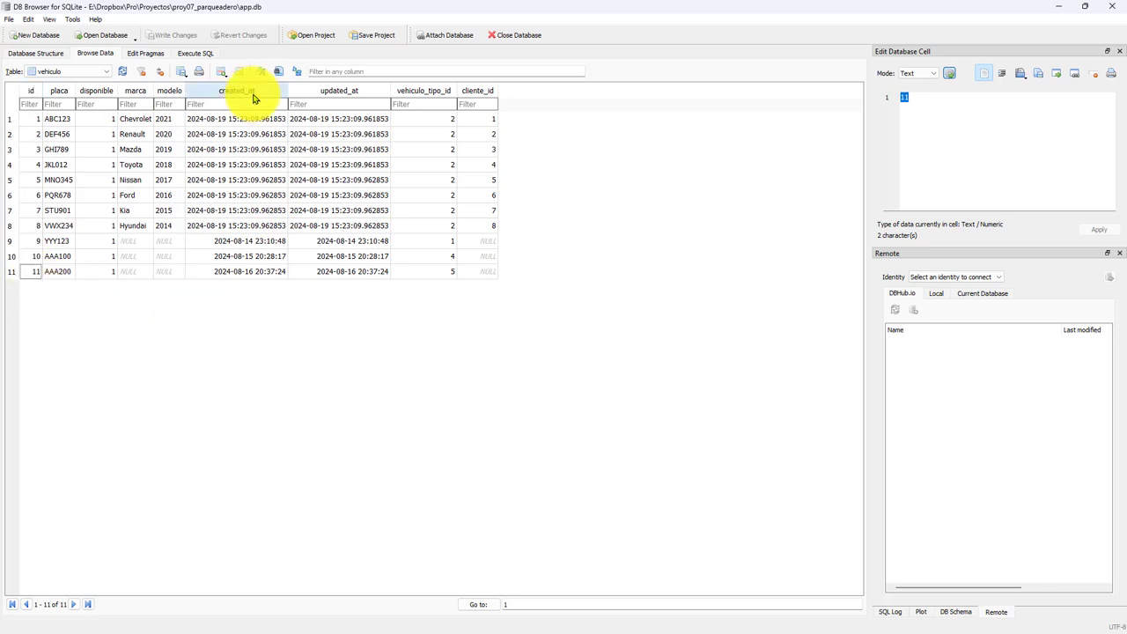
left_click(108, 71)
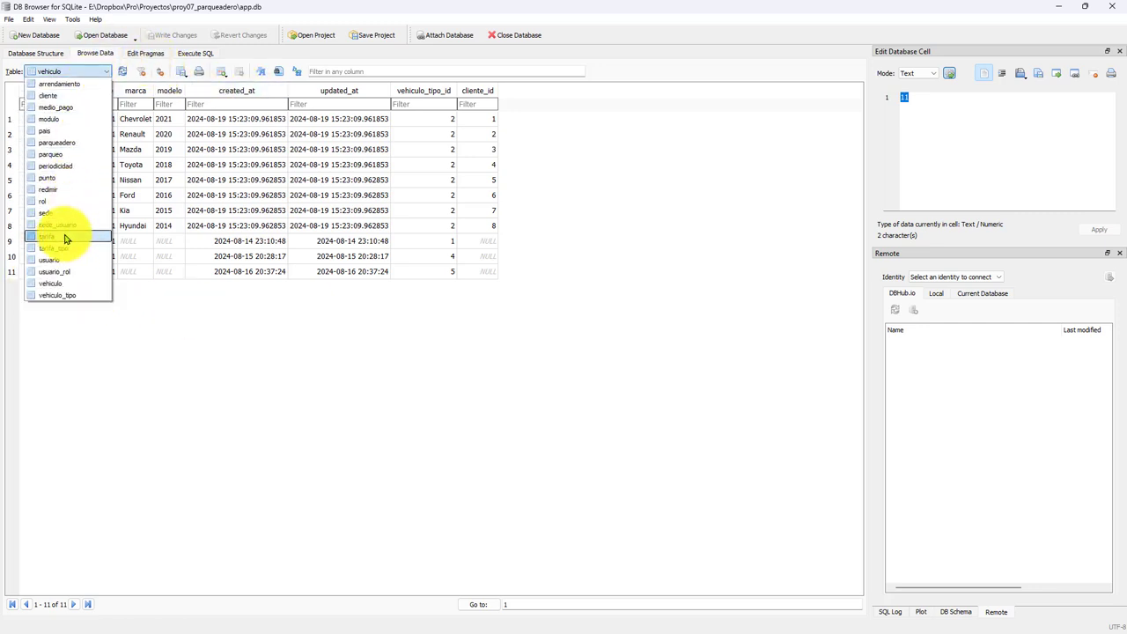
left_click(55, 154)
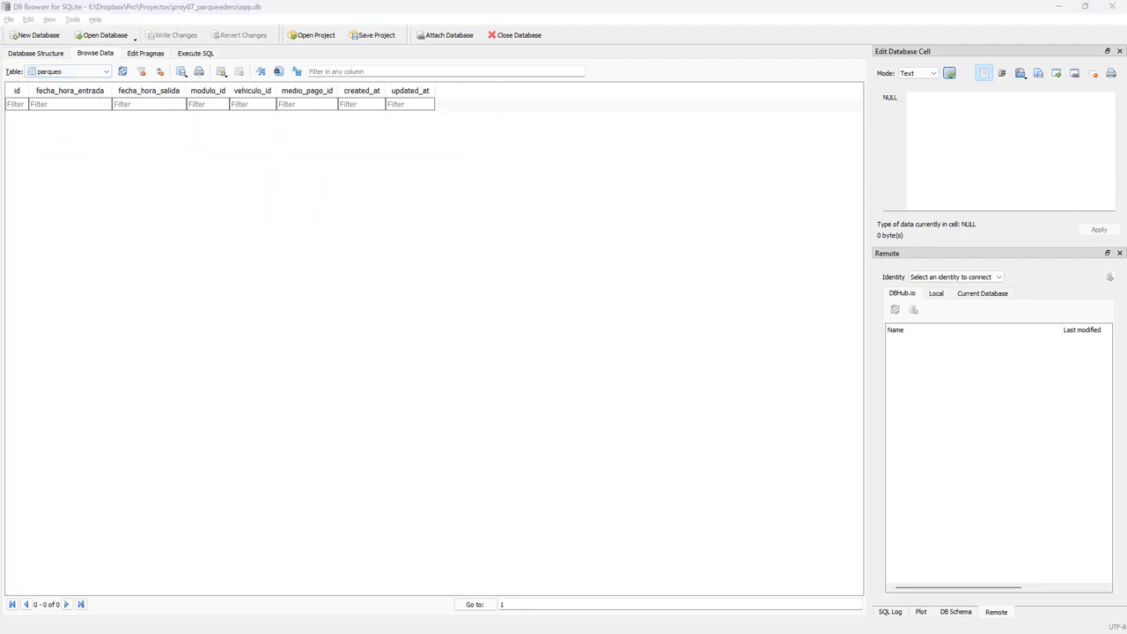
Step: Switch to Visual Studio Code and open parqueo-20240818.csv from the recursos folder to examine which records reference missing vehiculo ids
key("alt+Tab")
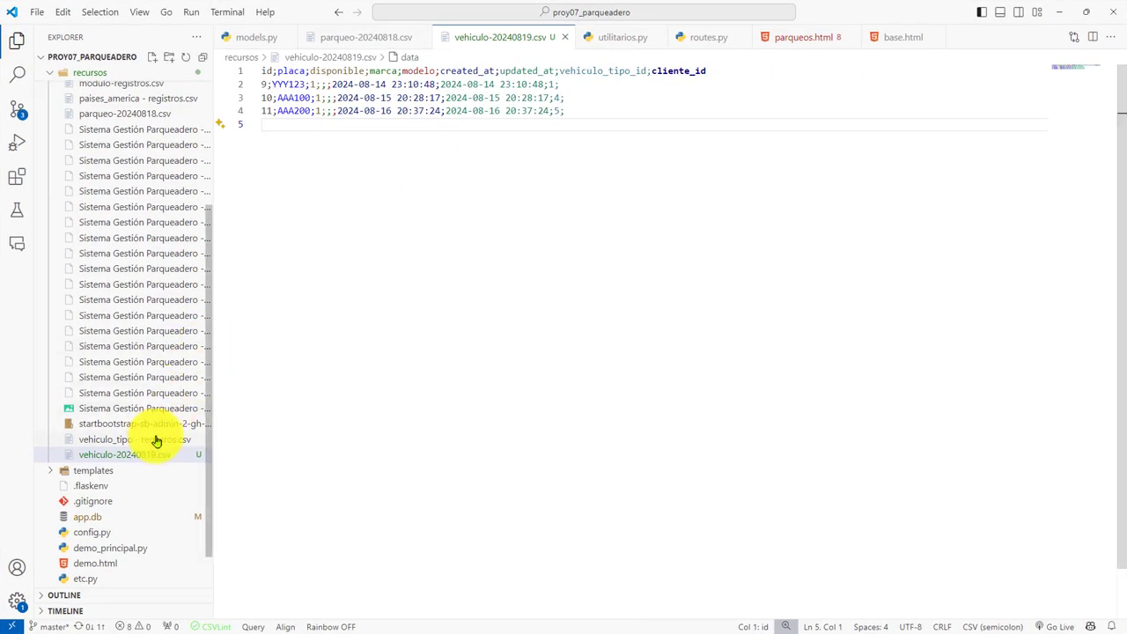
scroll(120, 448, "up", 3)
scroll(124, 450, "up", 2)
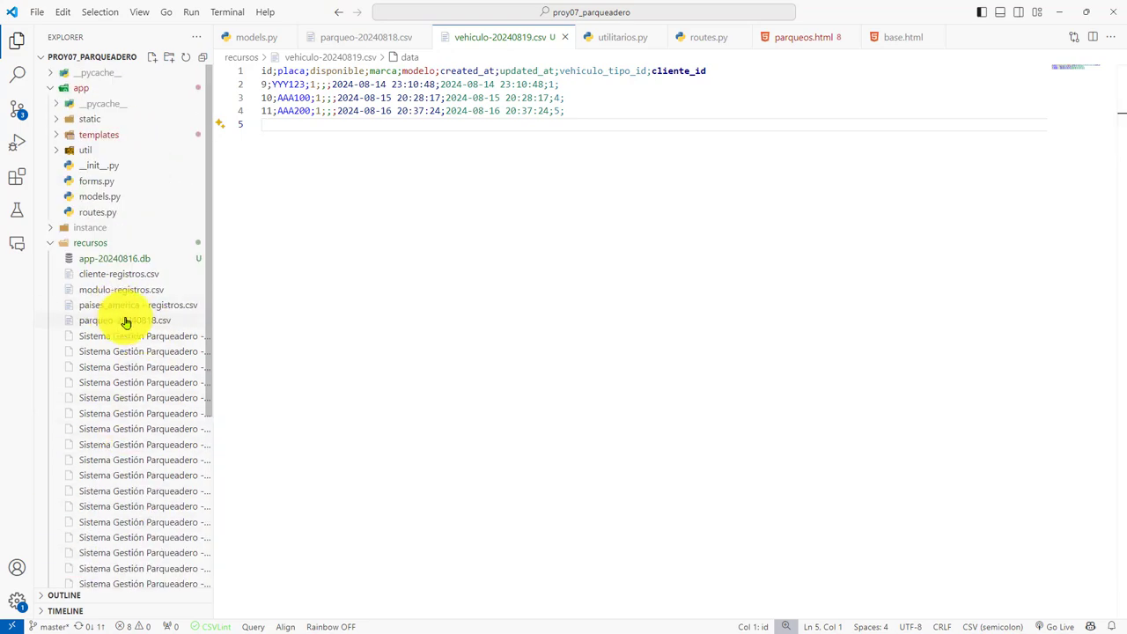
left_click(122, 322)
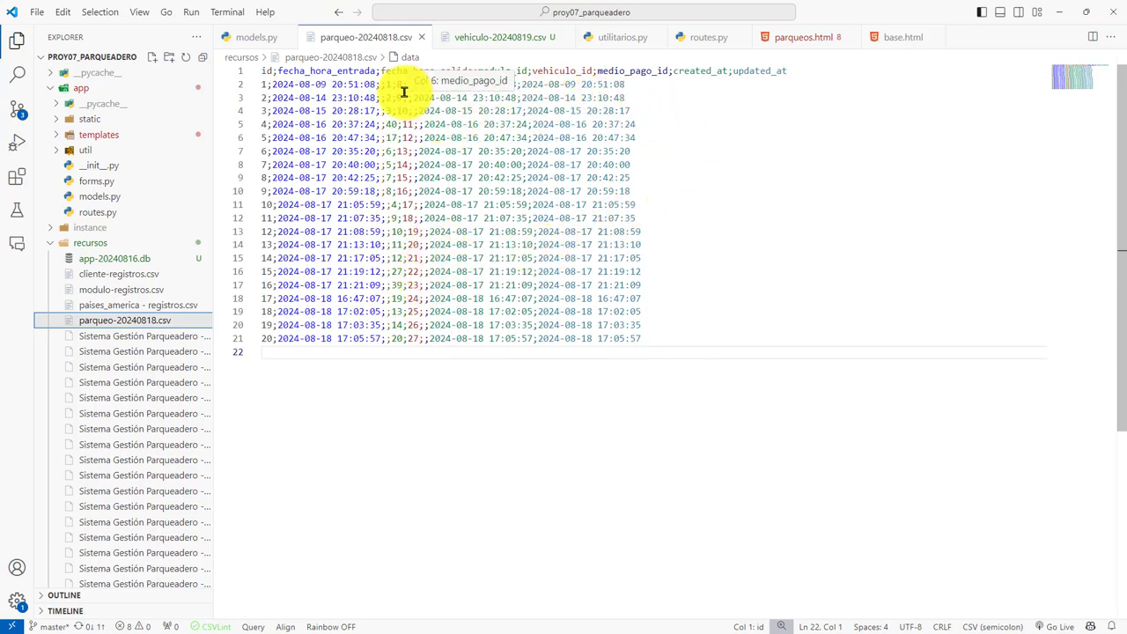
left_click(469, 190)
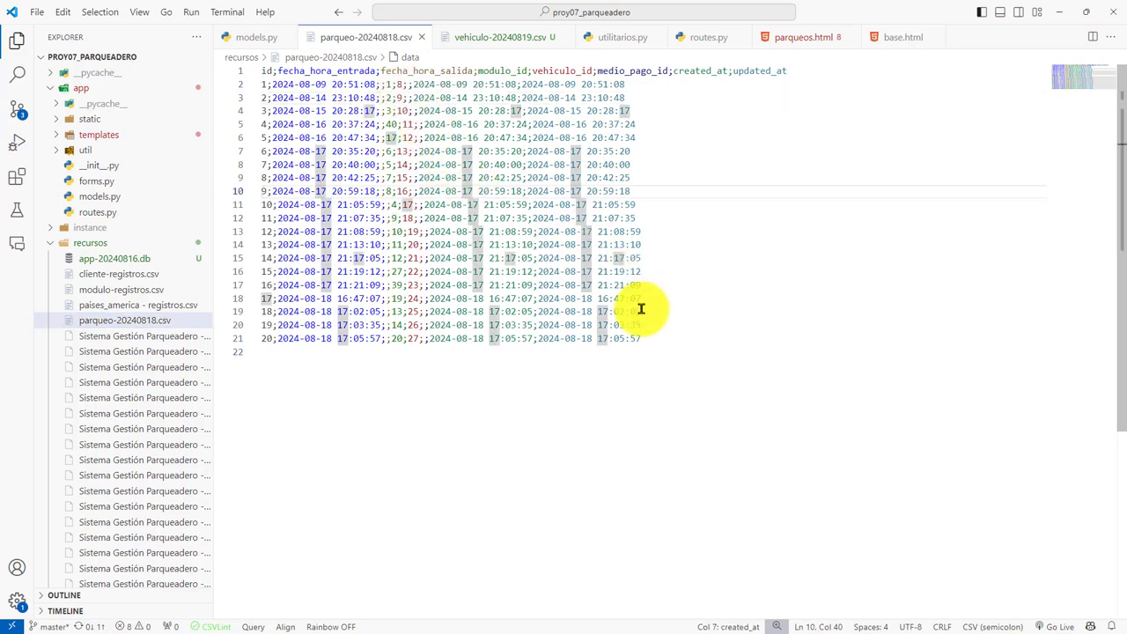
left_click_drag(662, 337, 669, 129)
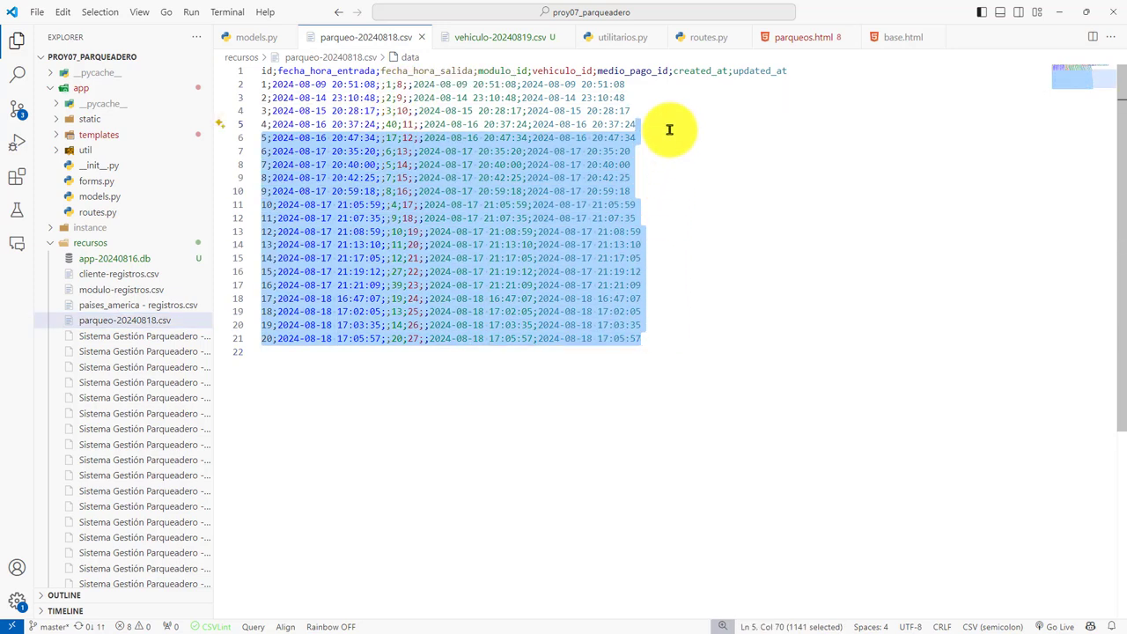
left_click(750, 284)
key("ctrl+a")
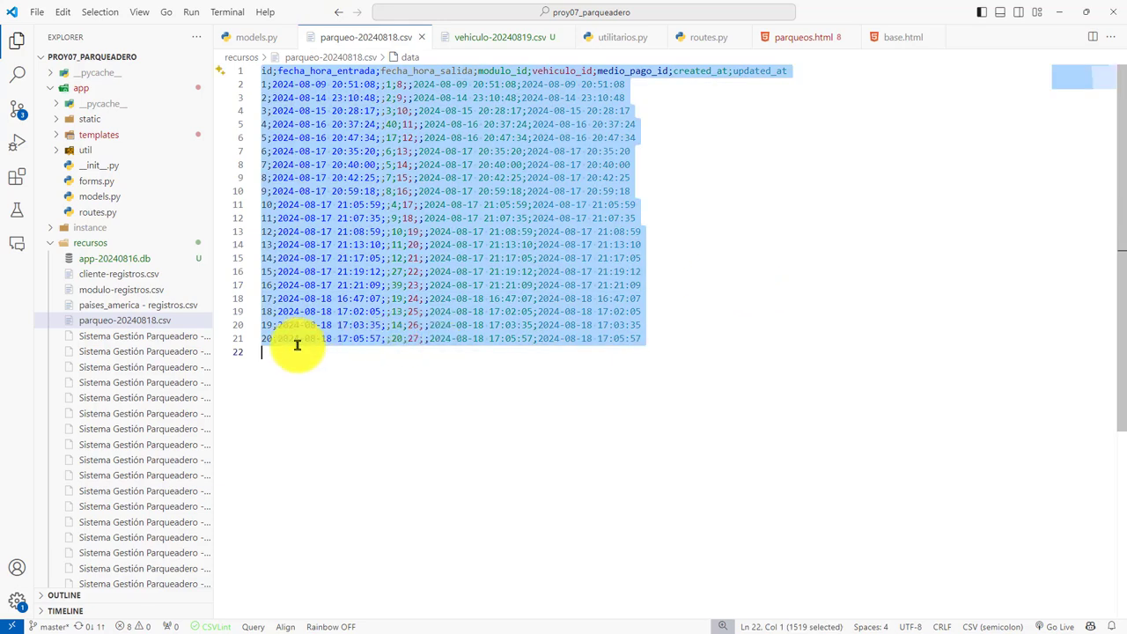
Step: Duplicate parqueo-20240818.csv within the recursos folder
right_click(141, 323)
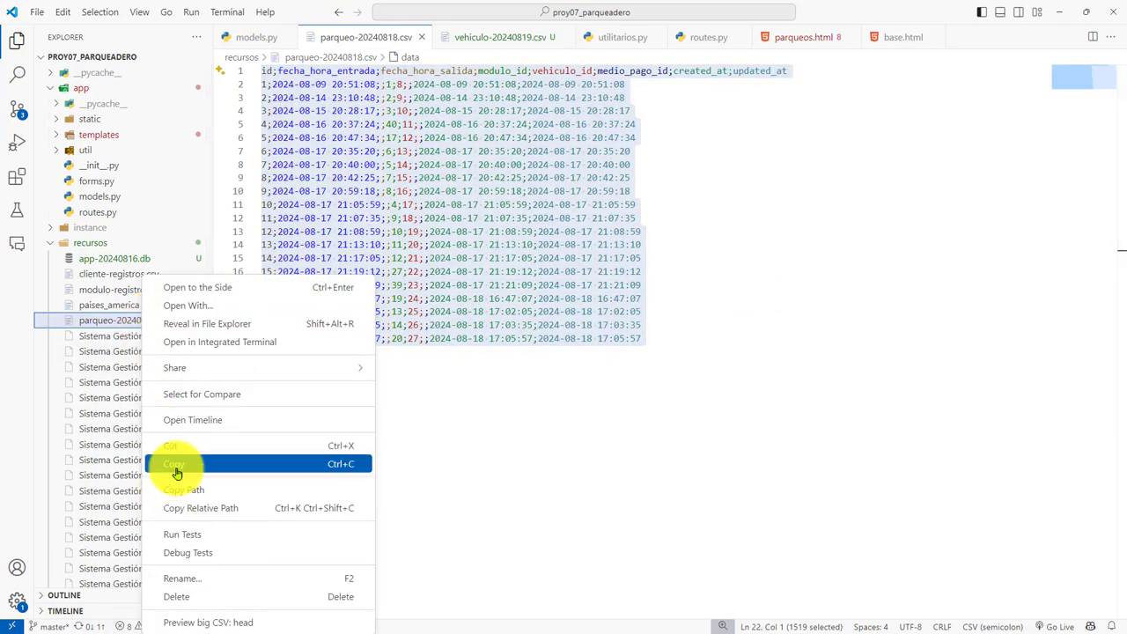
left_click(176, 466)
right_click(84, 251)
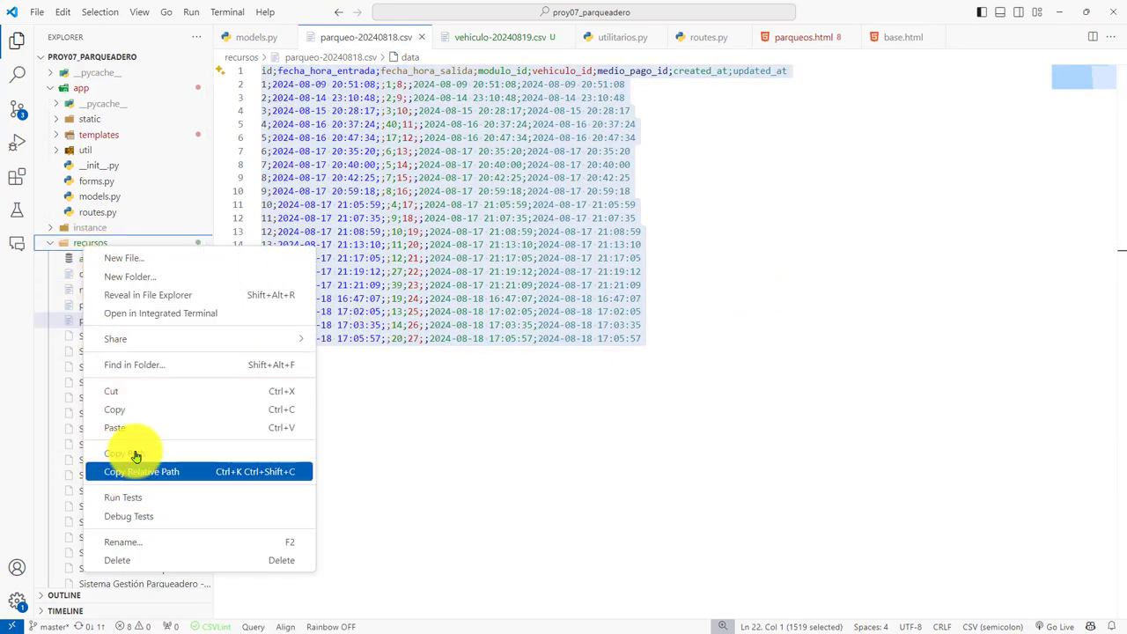
left_click(132, 427)
Step: Rename the duplicated CSV file as parqueo-20240819.csv
key("Right")
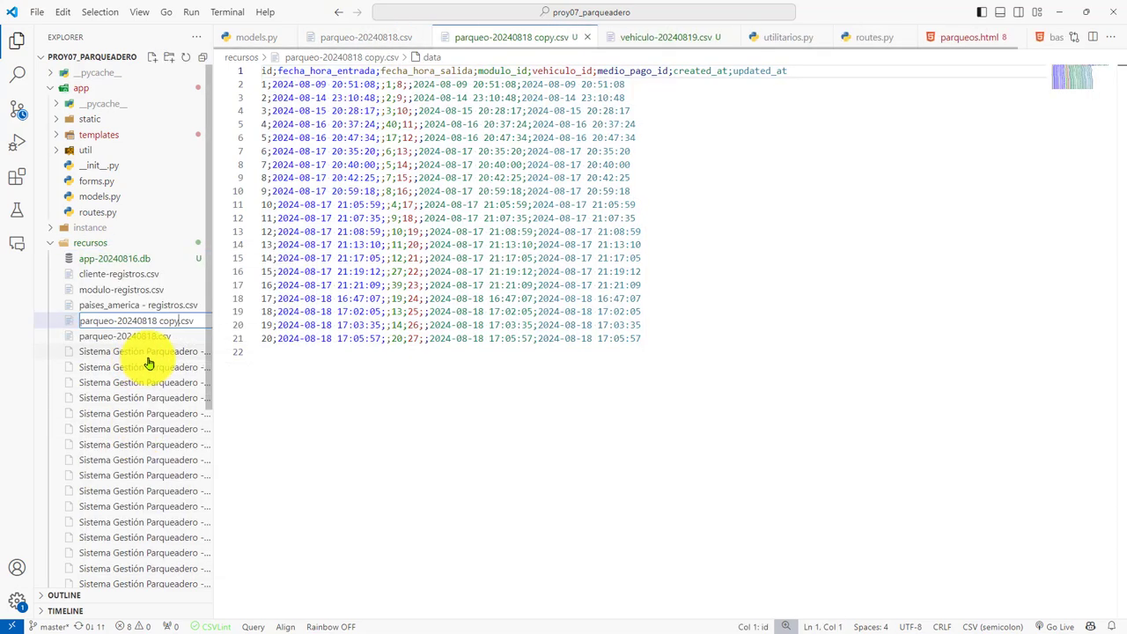
key("BackSpace")
key("BackSpace")
key("BackSpace")
key("BackSpace")
key("BackSpace")
key("BackSpace")
type("9")
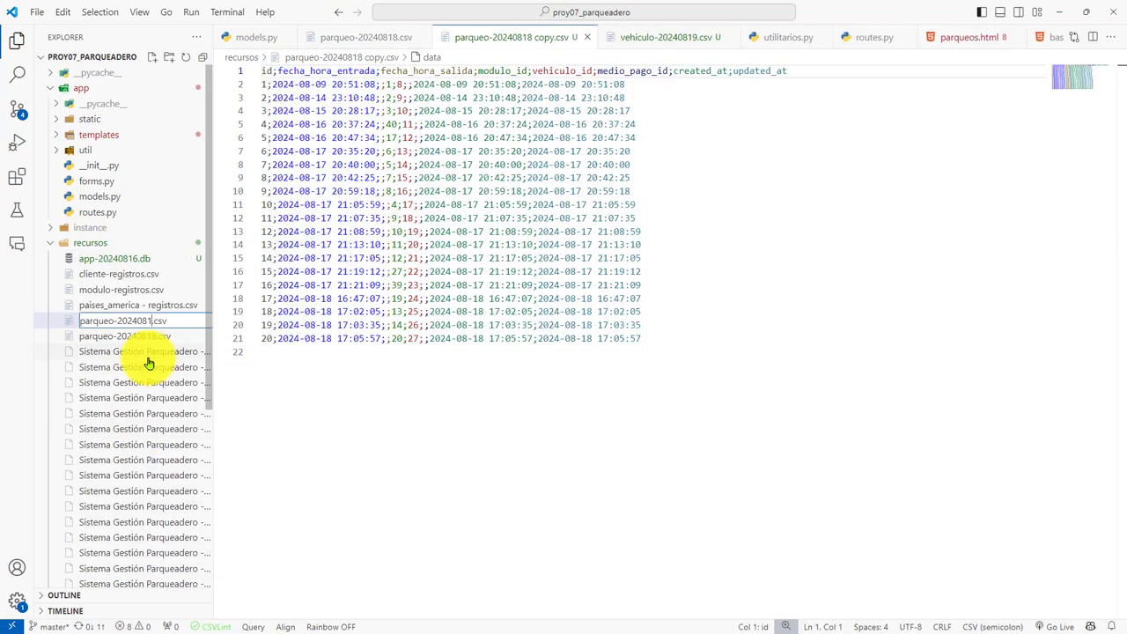
key("Return")
Step: Delete the records with ids 5 to 20 from parqueo-20240819.csv, leaving an empty line after record 4
left_click_drag(696, 348, 694, 126)
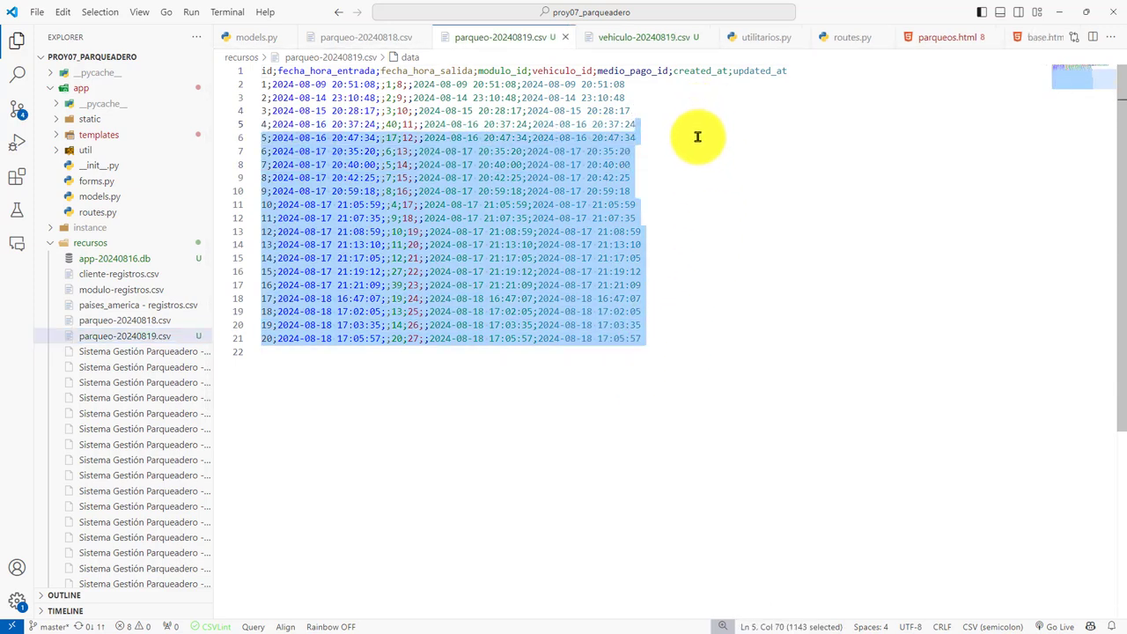
key("BackSpace")
key("Return")
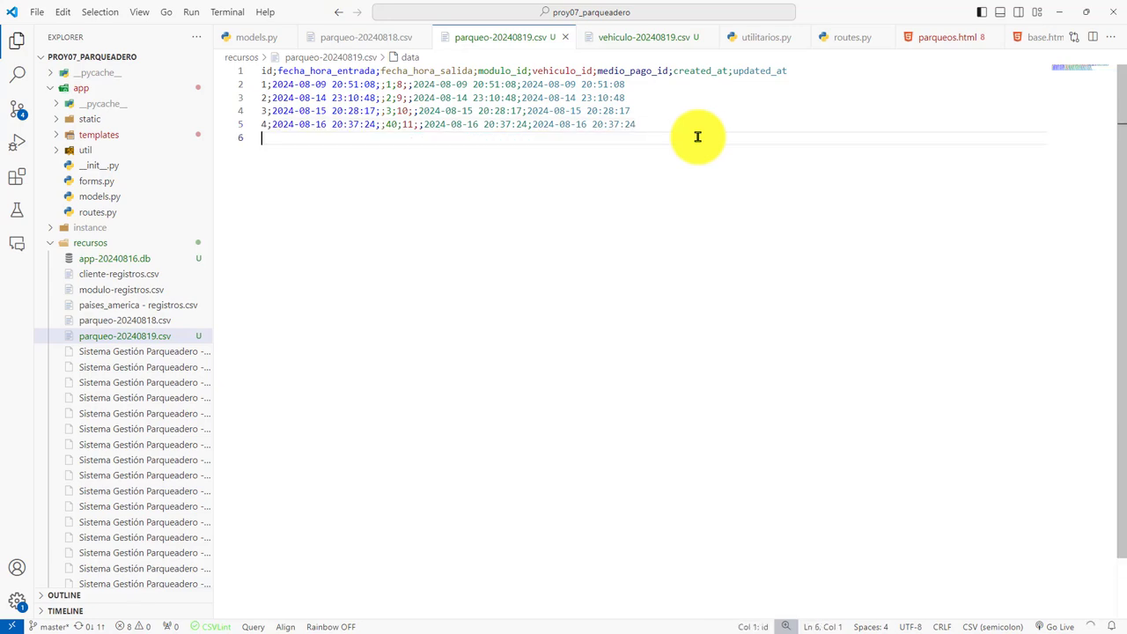
key("ctrl+z")
key("ctrl+z")
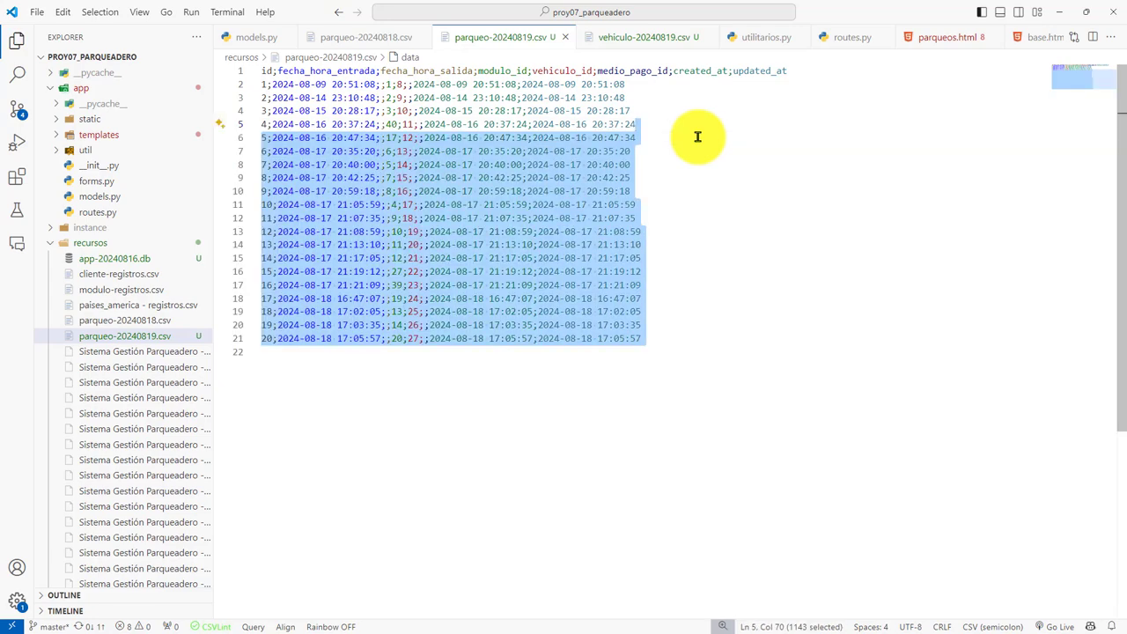
key("Return")
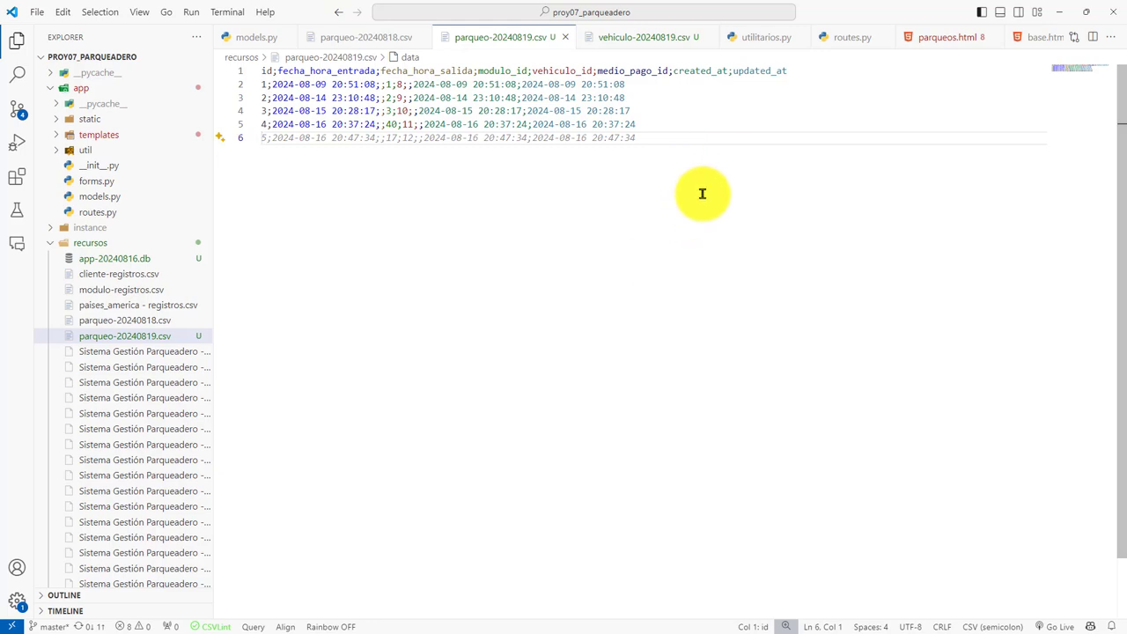
Step: Stage all changed files in source control and try to commit them without a message
key("ctrl+shift+g")
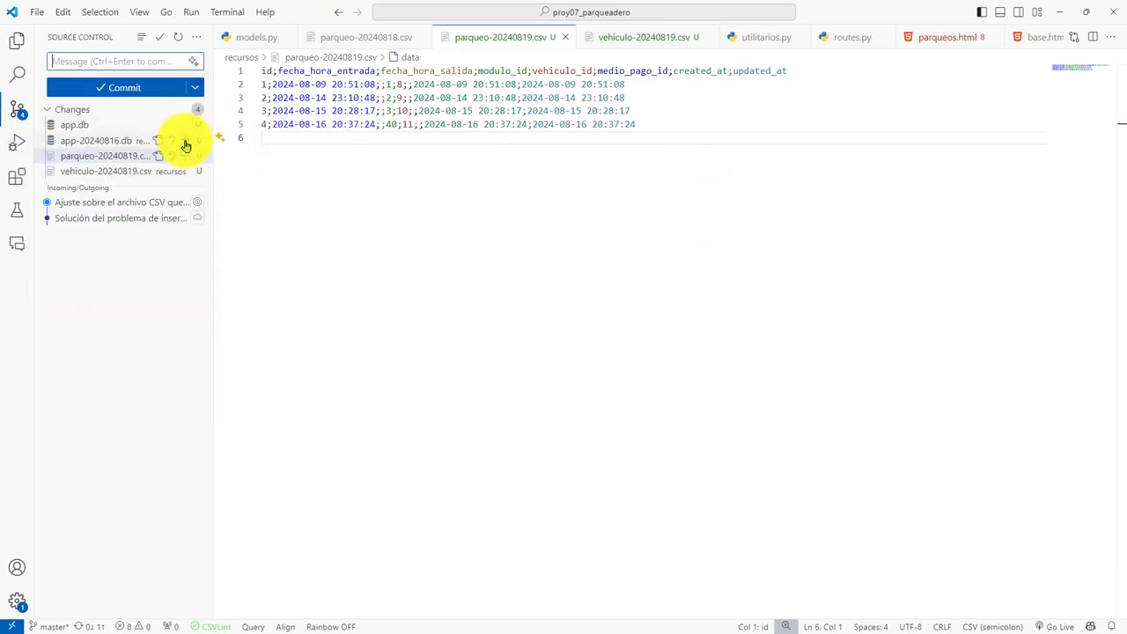
left_click(181, 110)
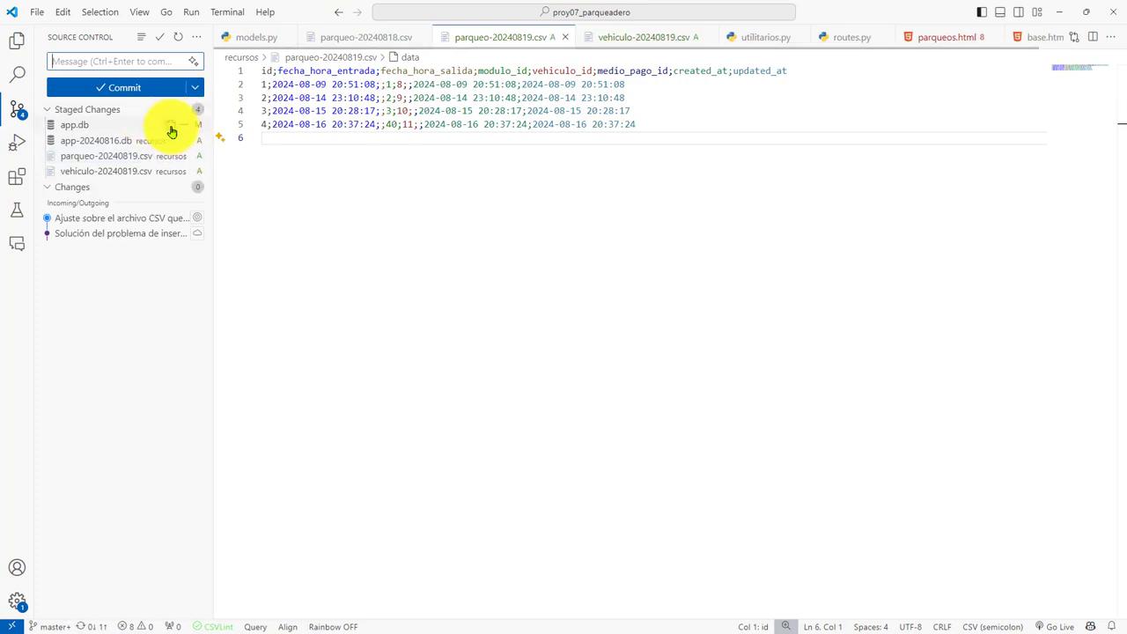
left_click(159, 87)
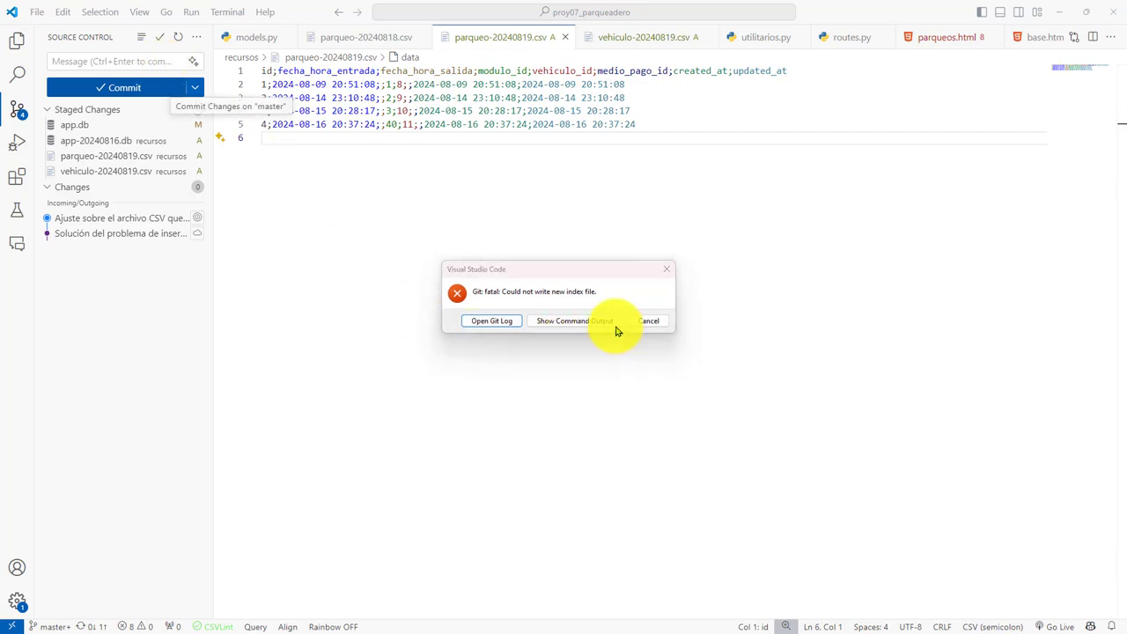
left_click(648, 321)
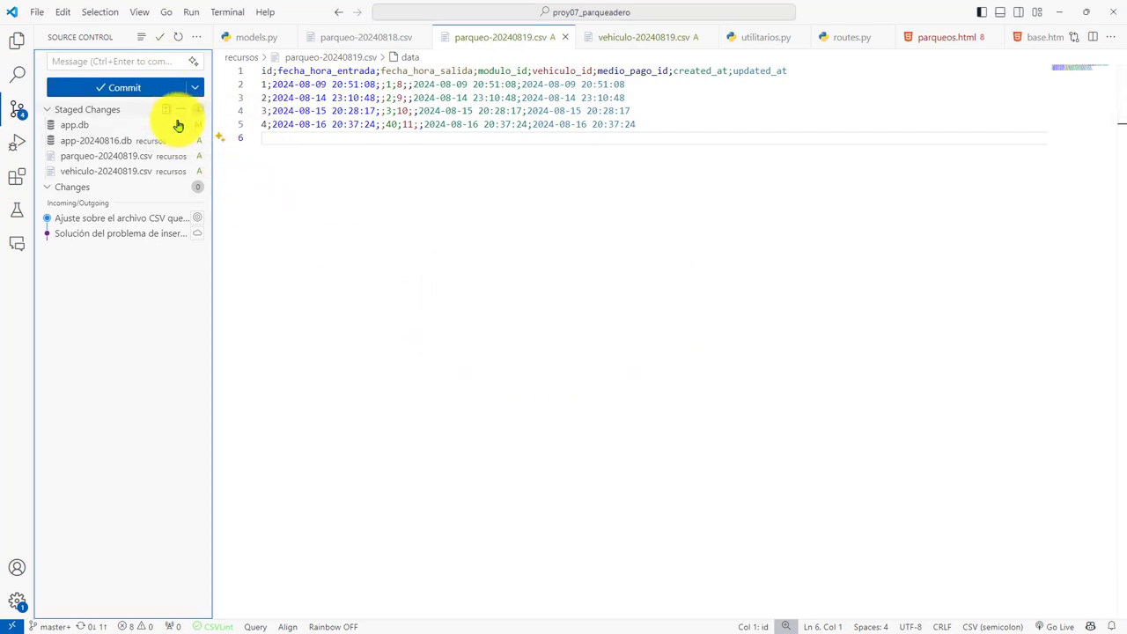
Step: Unstage app.db and begin the commit message with "Inclusión de archivos CSV para"
left_click(185, 125)
left_click(153, 61)
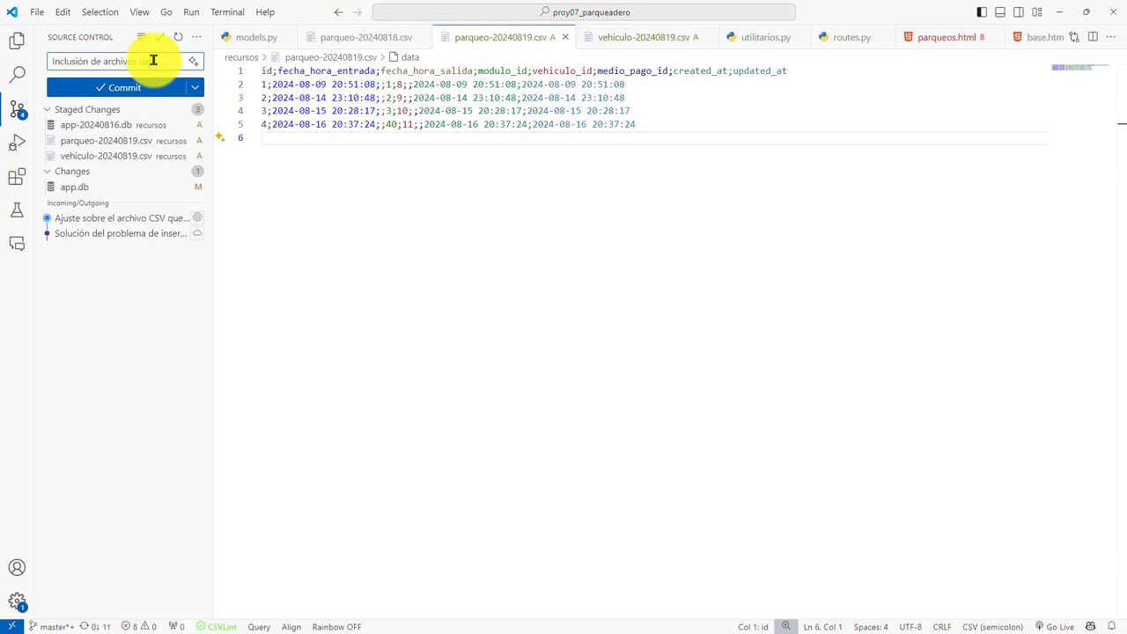
type("para")
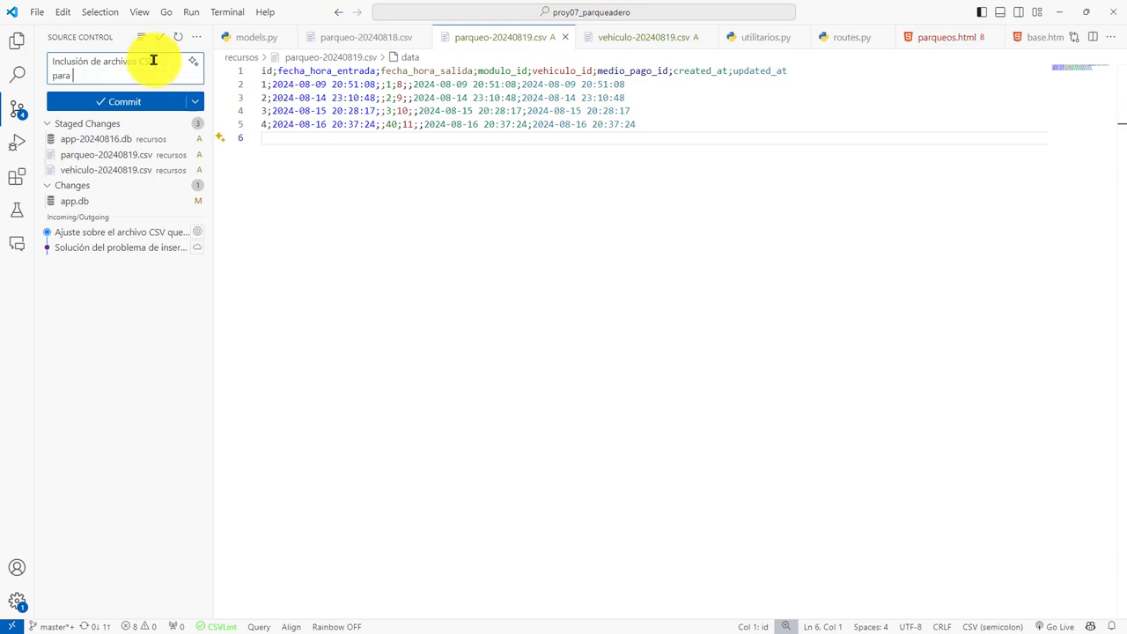